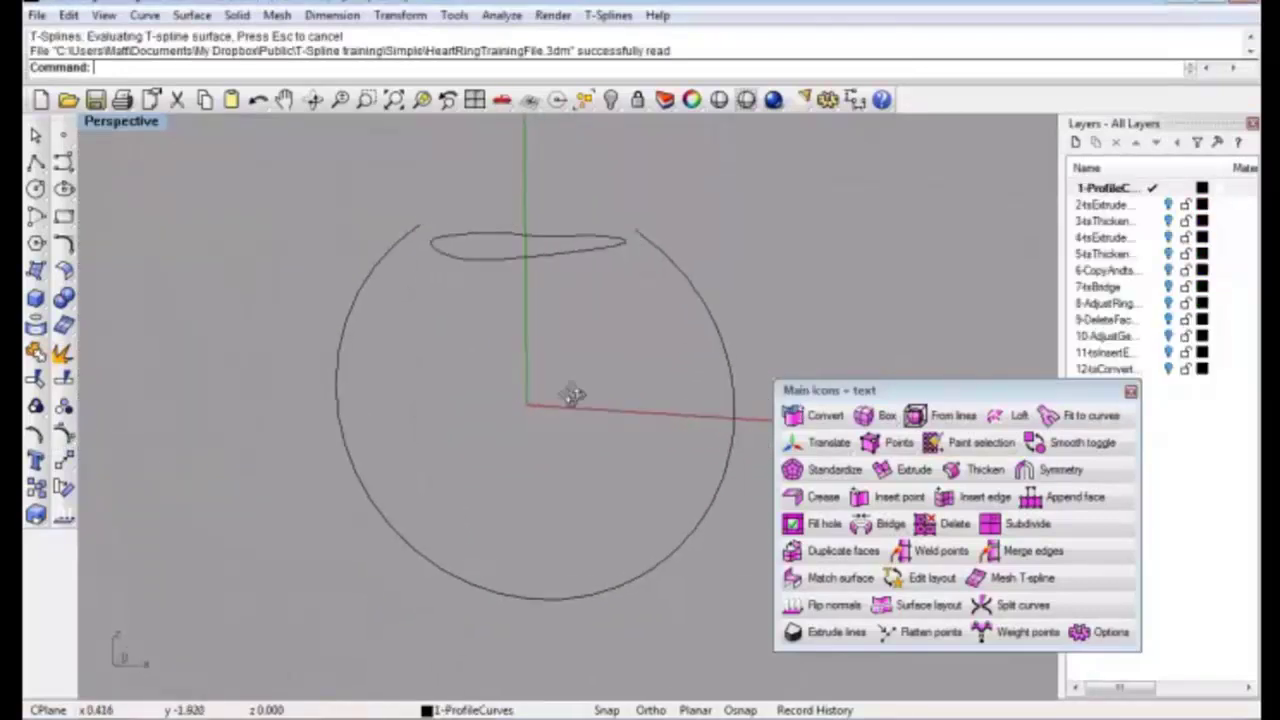
Extrude the heart profile curve upward into a thin T-spline band with the Translate gumball
mouse_move(420, 392)
right_mouse_down()
mouse_move(434, 451)
mouse_move(471, 400)
mouse_move(450, 402)
right_mouse_up()
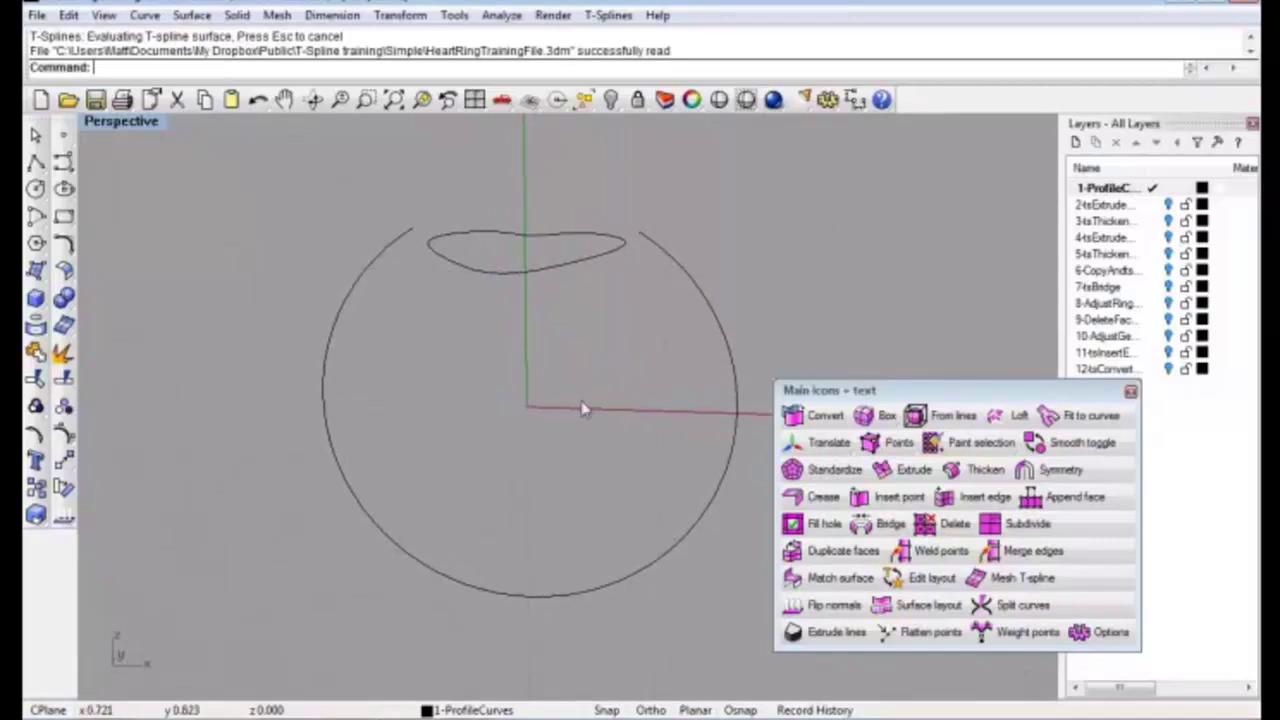
mouse_move(580, 388)
right_mouse_down()
mouse_move(391, 417)
mouse_move(391, 371)
mouse_move(620, 389)
right_mouse_up()
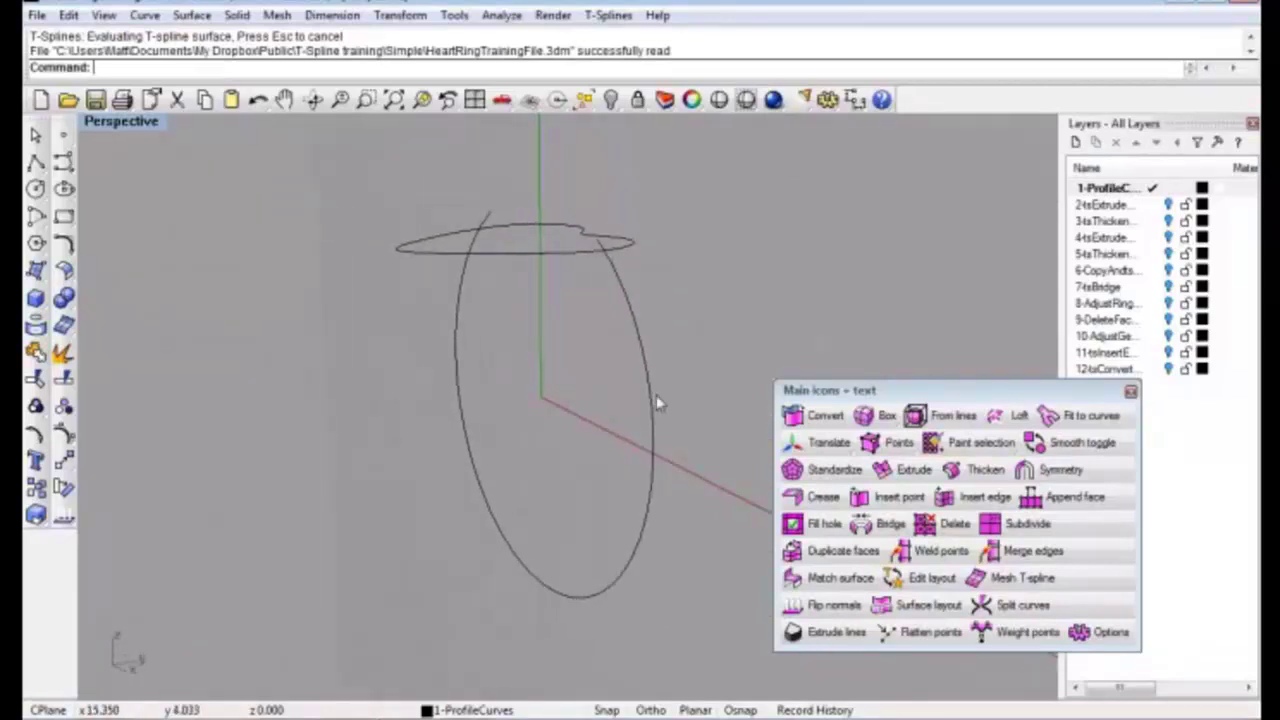
left_click(657, 406)
mouse_move(613, 486)
right_mouse_down()
mouse_move(543, 429)
mouse_move(548, 479)
right_mouse_up()
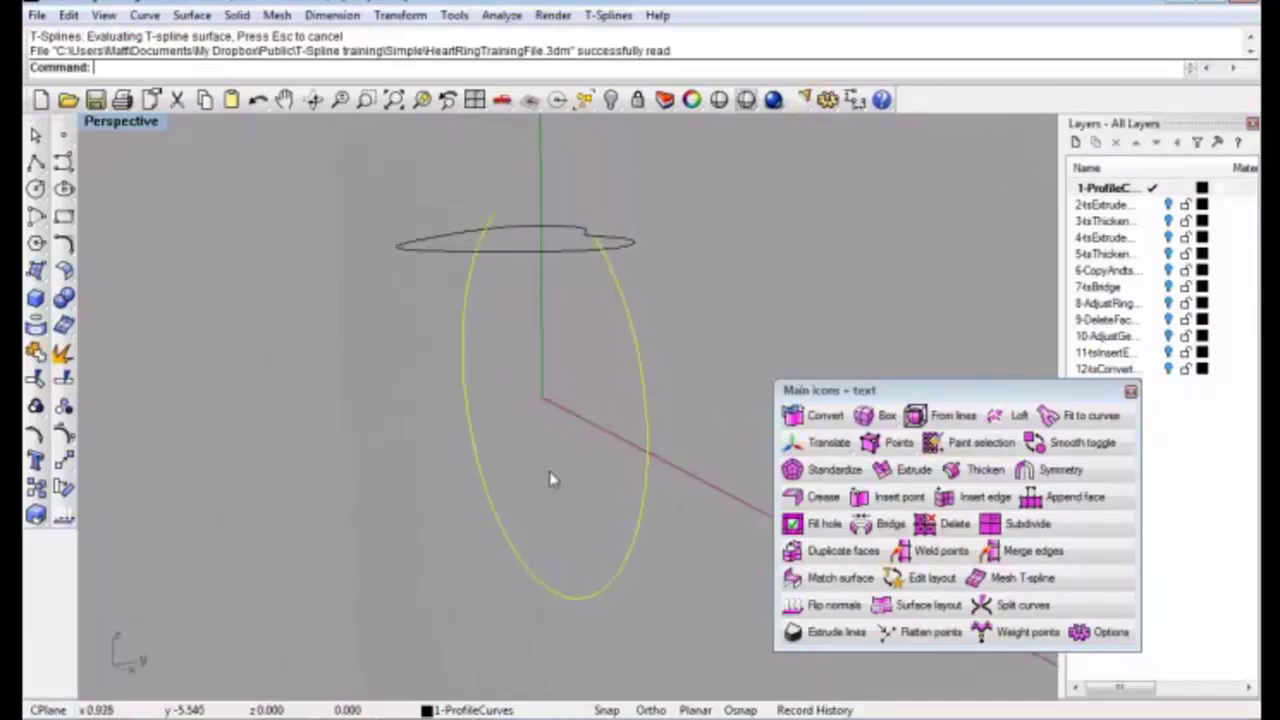
mouse_move(516, 283)
right_mouse_down()
mouse_move(546, 317)
mouse_move(537, 366)
mouse_move(595, 357)
right_mouse_up()
left_click(543, 306)
left_click(829, 442)
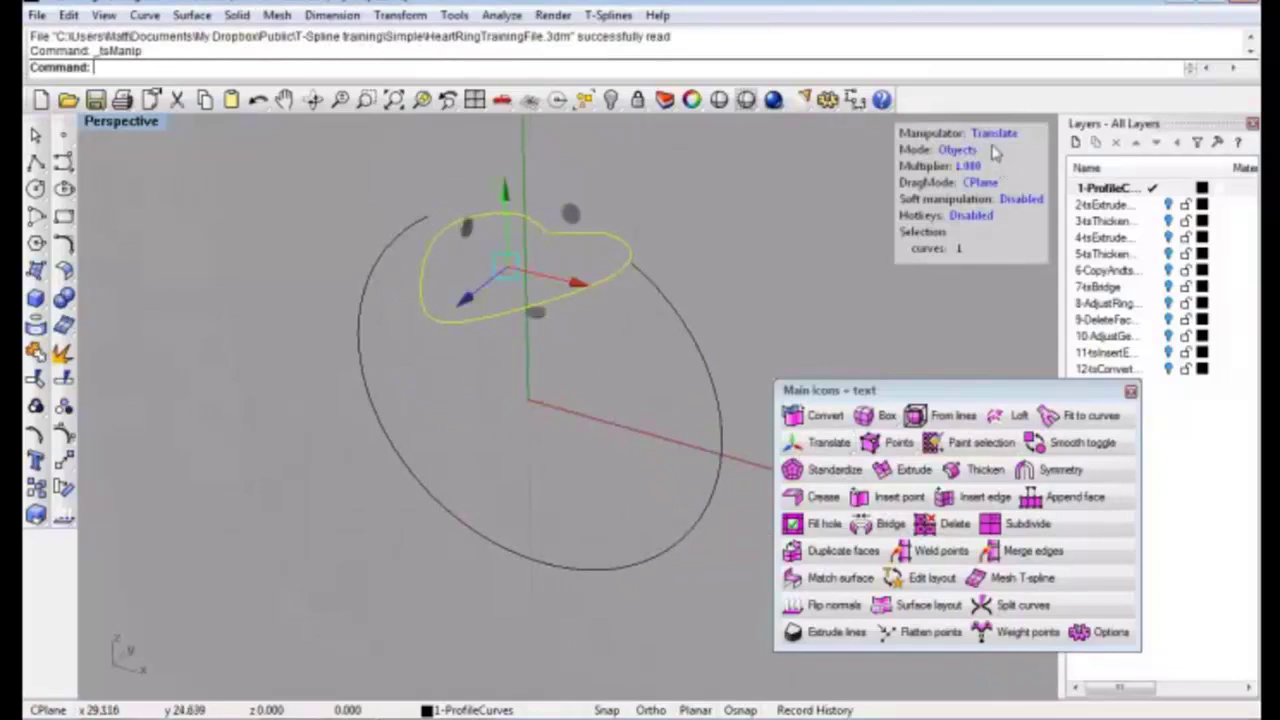
right_click_drag(548, 428, 582, 438)
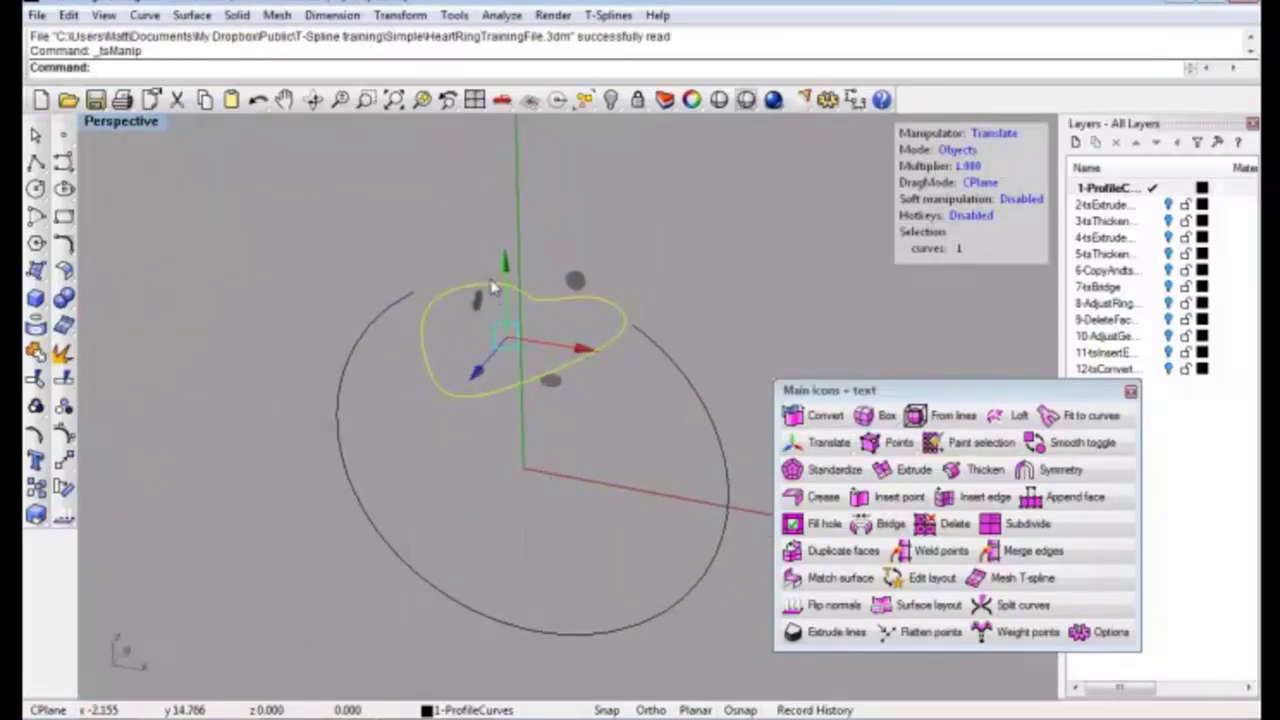
left_click_drag(506, 268, 503, 263, "alt")
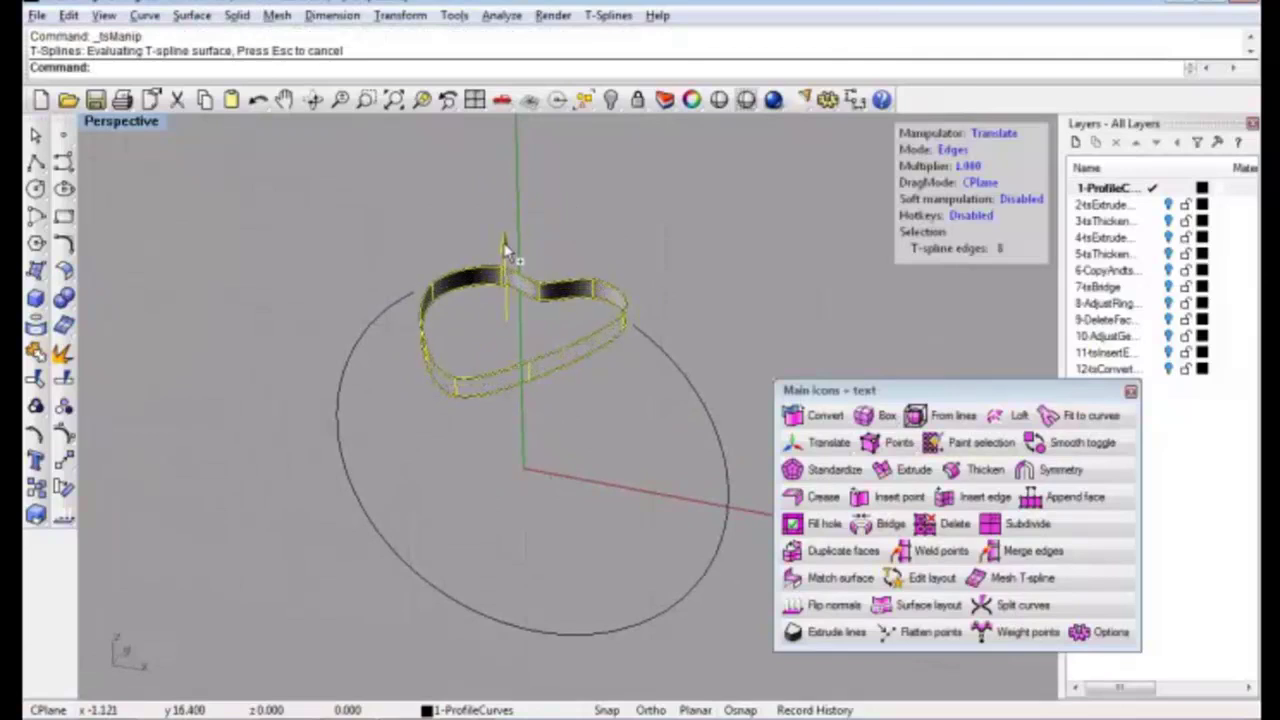
mouse_move(543, 434)
right_mouse_down()
mouse_move(560, 438)
mouse_move(577, 371)
mouse_move(691, 337)
mouse_move(680, 315)
mouse_move(575, 398)
mouse_move(600, 386)
mouse_move(577, 410)
mouse_move(590, 418)
mouse_move(551, 370)
mouse_move(517, 380)
mouse_move(522, 478)
mouse_move(517, 349)
mouse_move(539, 388)
mouse_move(532, 365)
mouse_move(544, 367)
right_mouse_up()
left_click(551, 370)
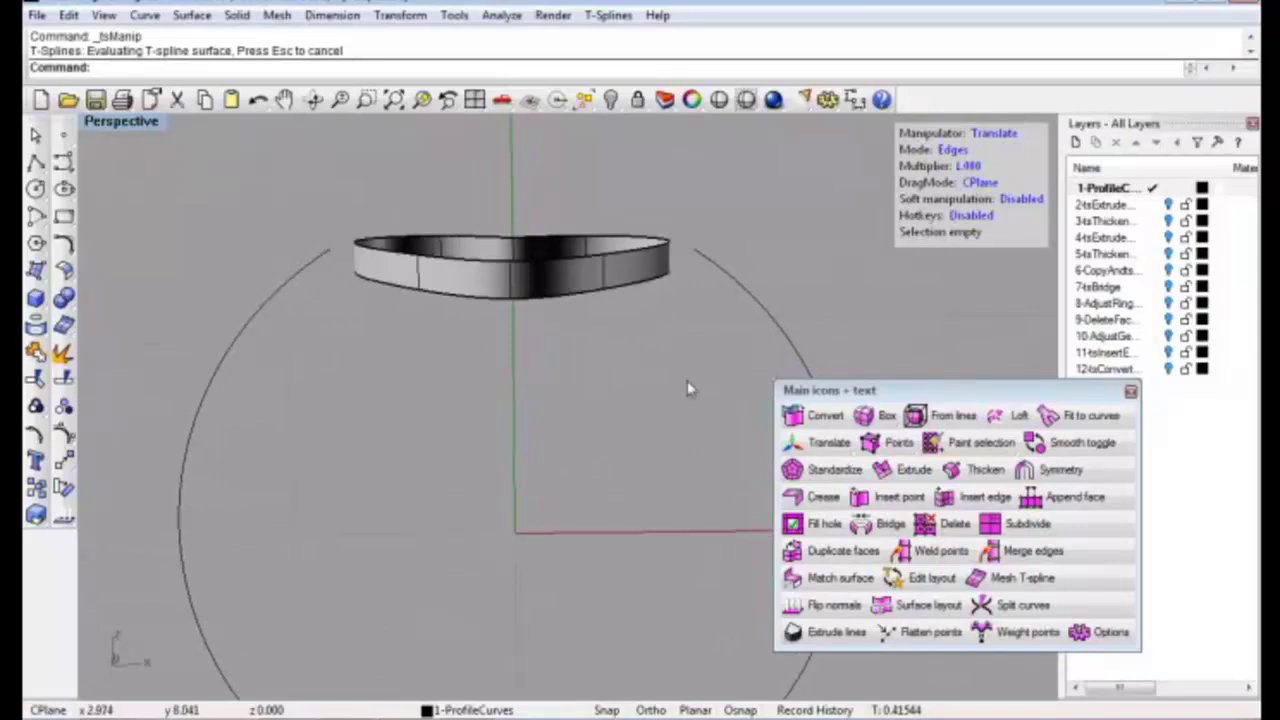
Thicken the heart band with creased edges into a solid-walled heart rim
left_click(962, 472)
left_click(553, 292)
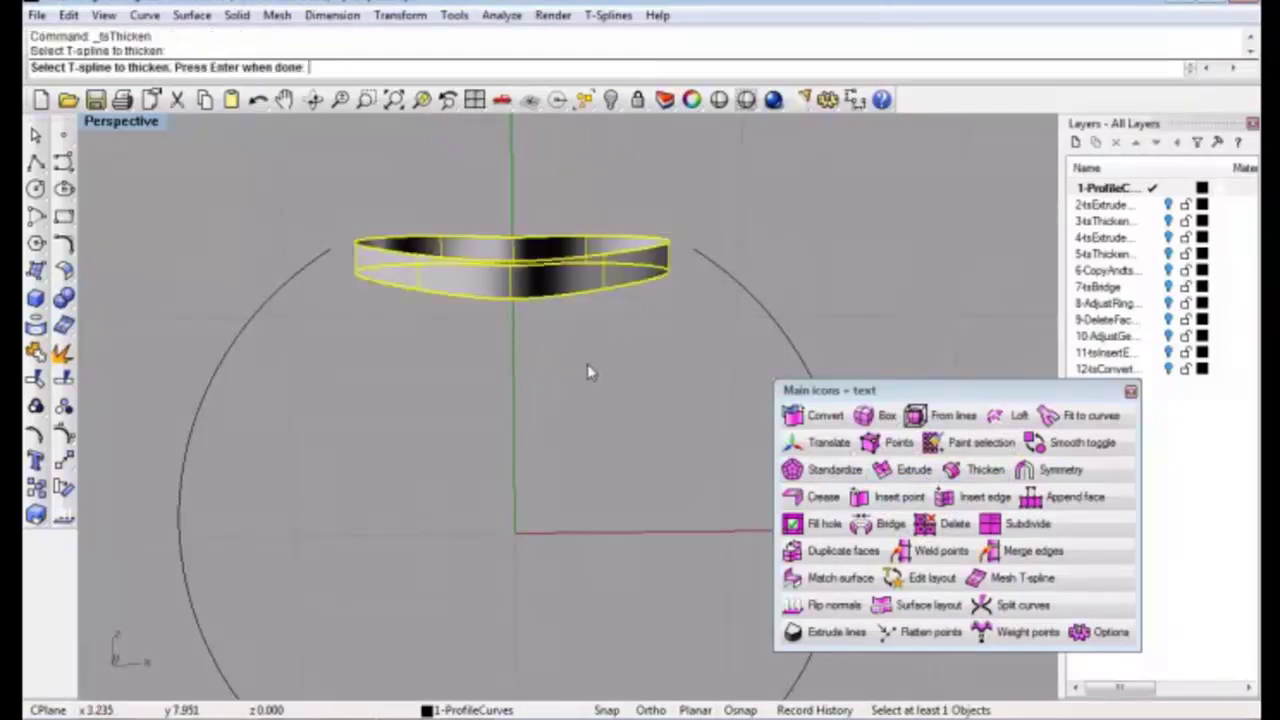
right_click_drag(587, 364, 591, 397)
key("Return")
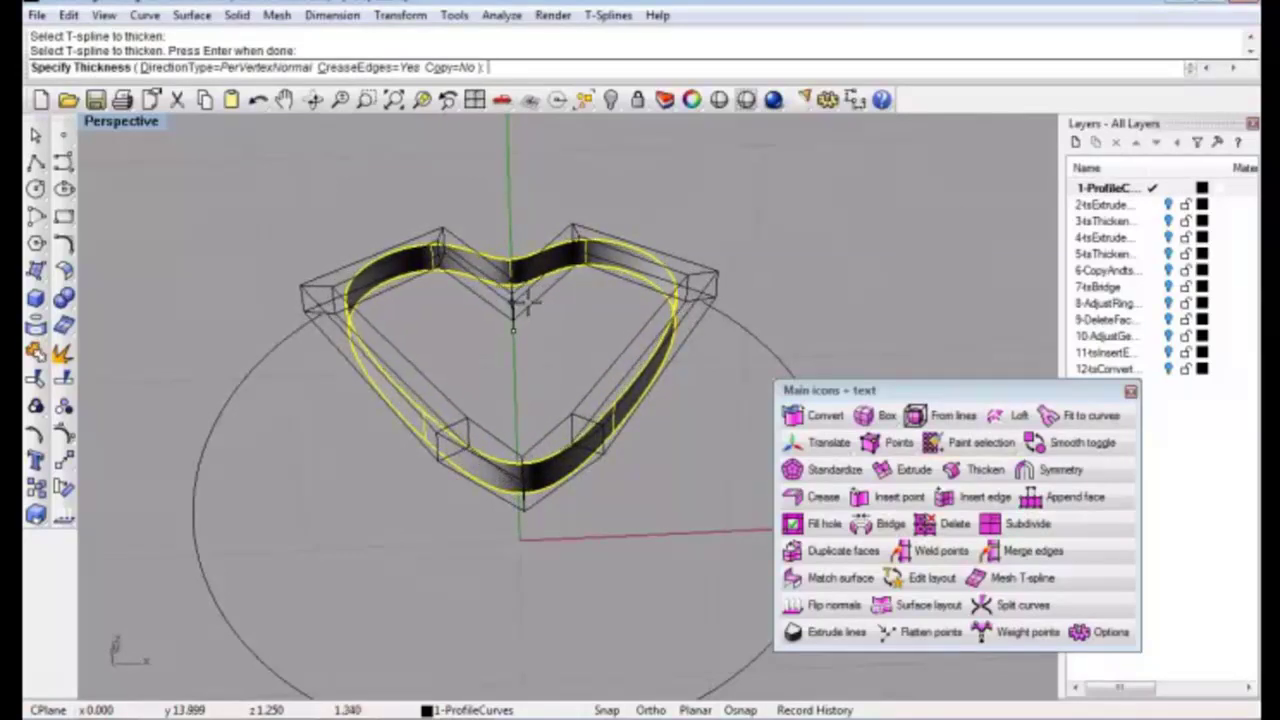
left_click(527, 303)
right_click_drag(550, 358, 547, 428)
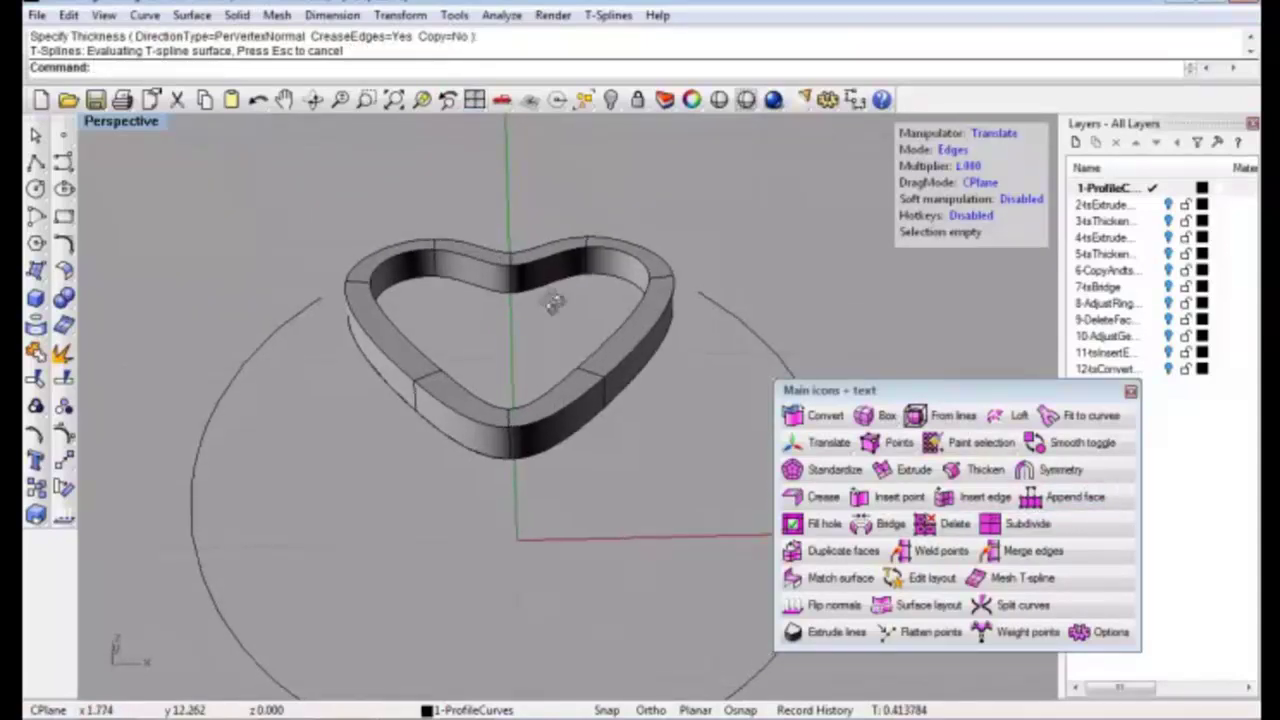
Remove all creases from the thickened heart's edges and hide its control points
right_click_drag(520, 330, 600, 380)
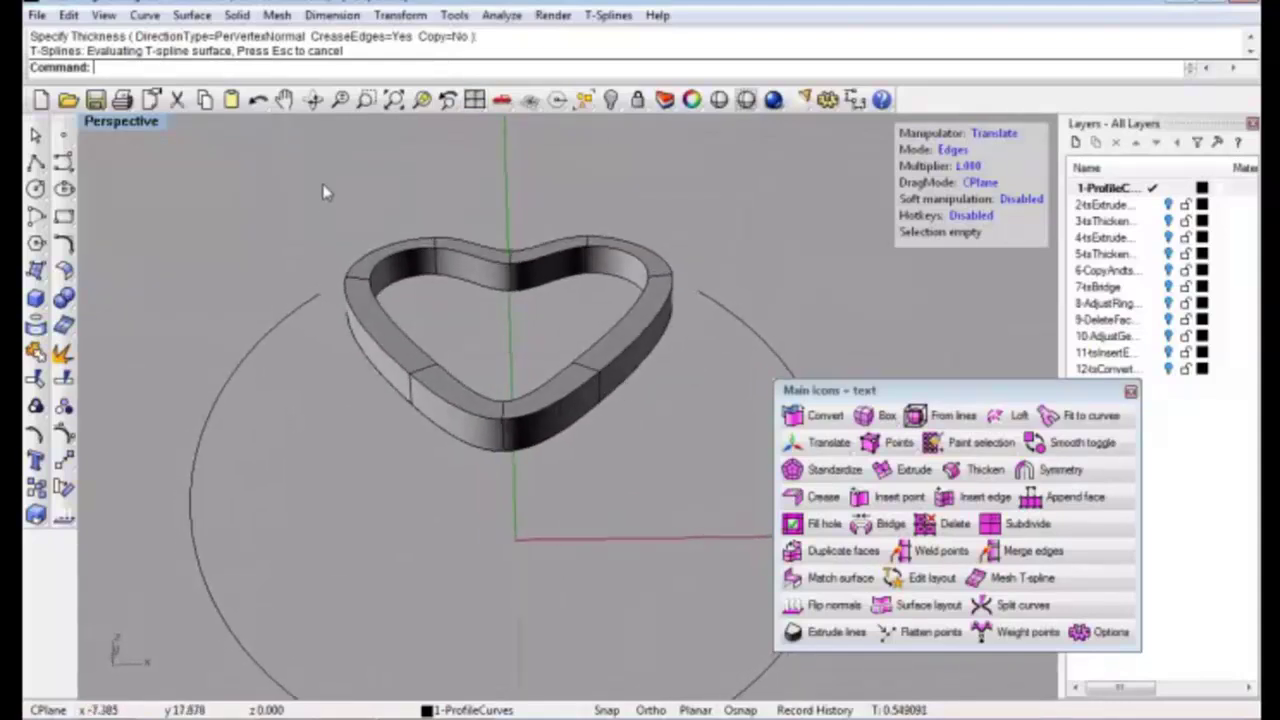
mouse_move(323, 192)
left_mouse_down()
mouse_move(460, 341)
mouse_move(687, 492)
left_mouse_up()
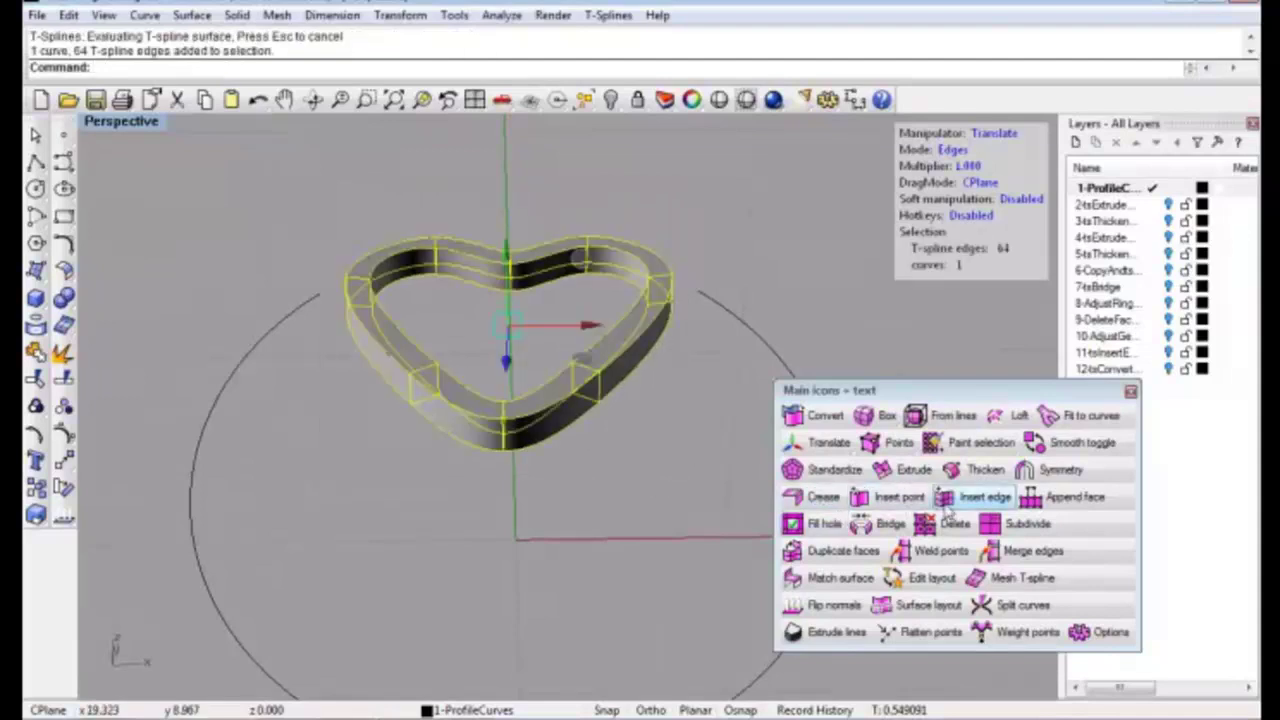
right_click(826, 508)
left_click(508, 465)
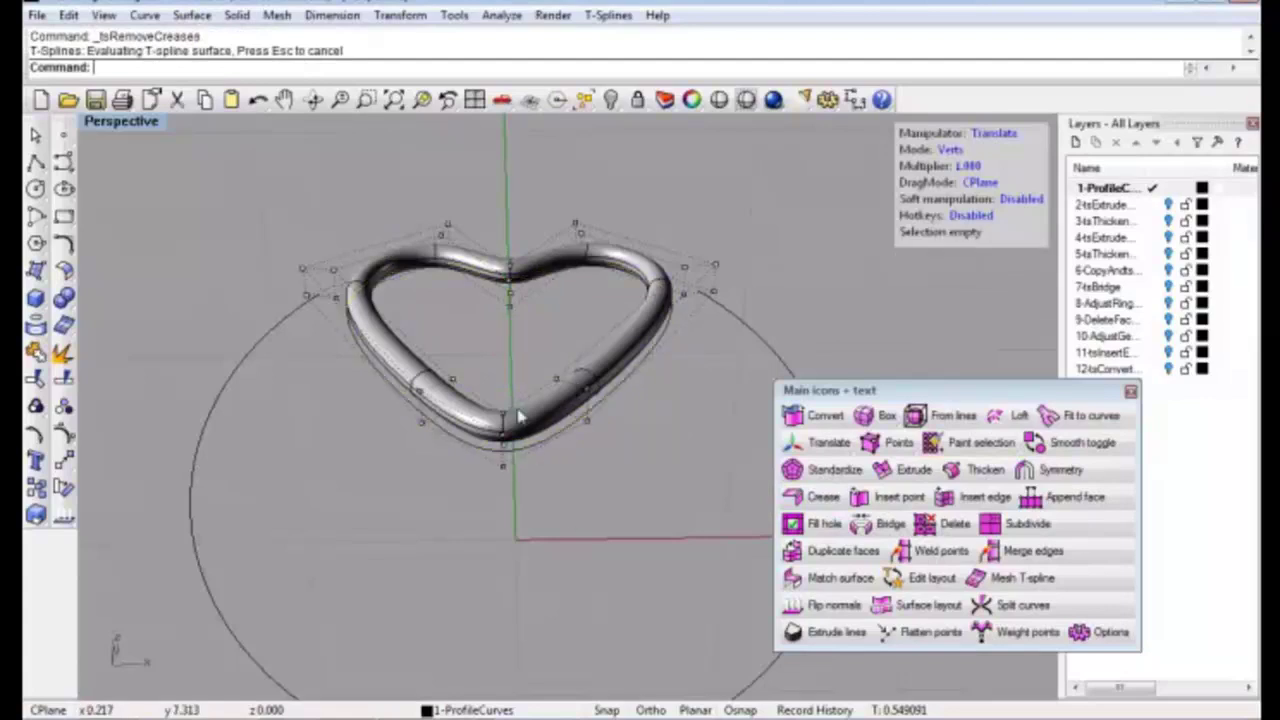
right_click(66, 445)
Reorient the view and select the large circle curve
mouse_move(560, 470)
right_mouse_down()
mouse_move(492, 530)
mouse_move(507, 425)
right_mouse_up()
right_click_drag(588, 447, 570, 433)
right_click_drag(565, 490, 610, 380)
right_click_drag(661, 321, 670, 401)
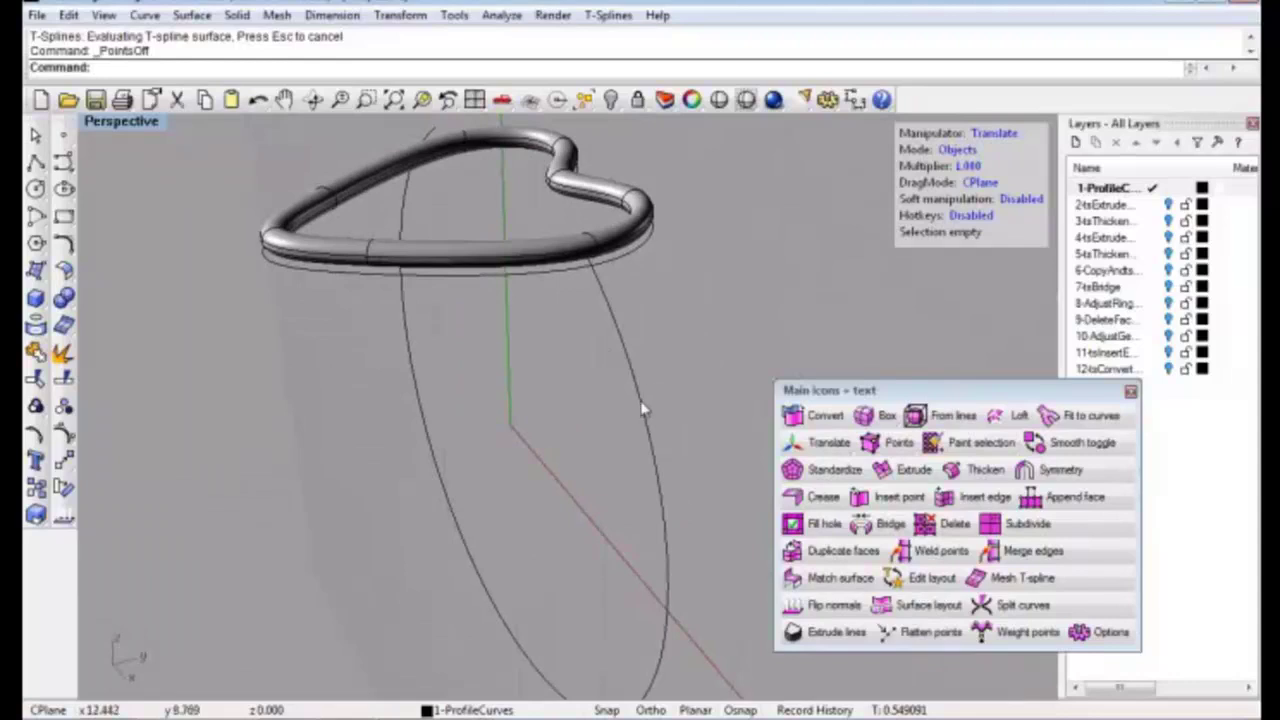
left_click(641, 404)
mouse_move(556, 524)
right_mouse_down()
mouse_move(572, 492)
mouse_move(570, 506)
right_mouse_up()
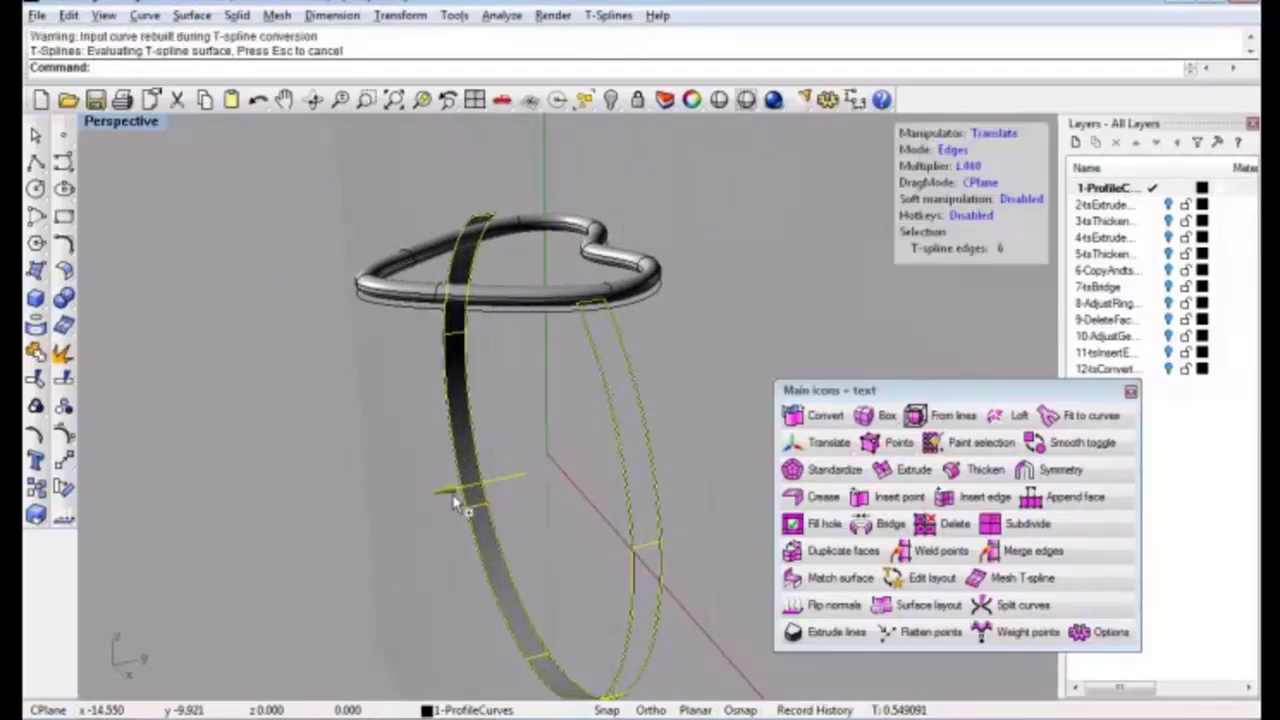
Undo the first circle extrusion and re-extrude the circle exactly 2 units
left_click(455, 503)
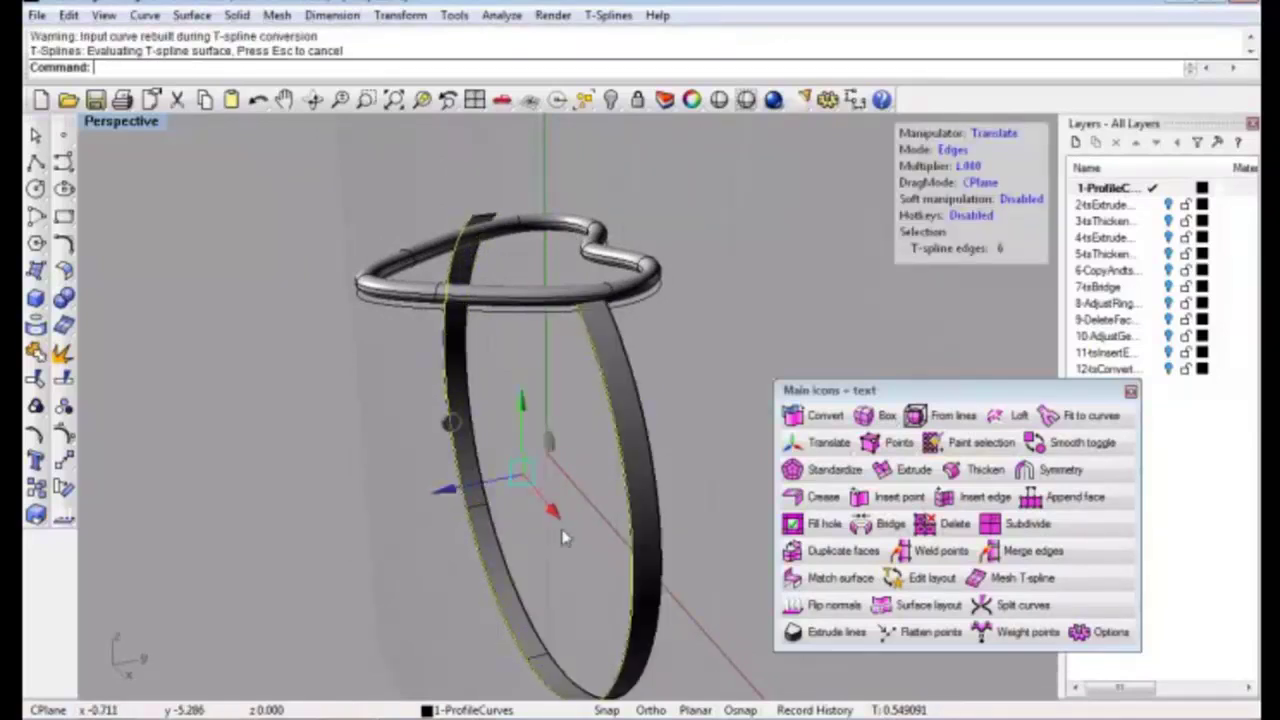
mouse_move(571, 528)
right_mouse_down()
mouse_move(582, 501)
mouse_move(558, 507)
right_mouse_up()
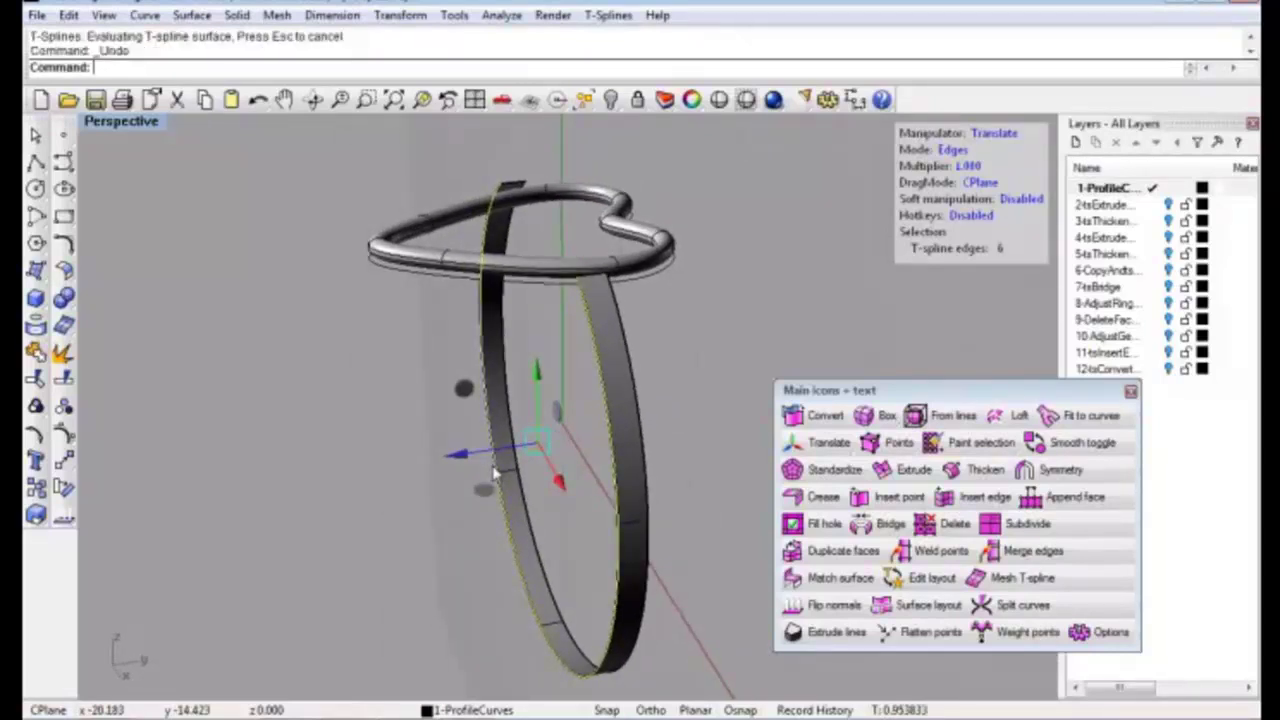
key("ctrl+z")
key("ctrl+z")
left_click(515, 490)
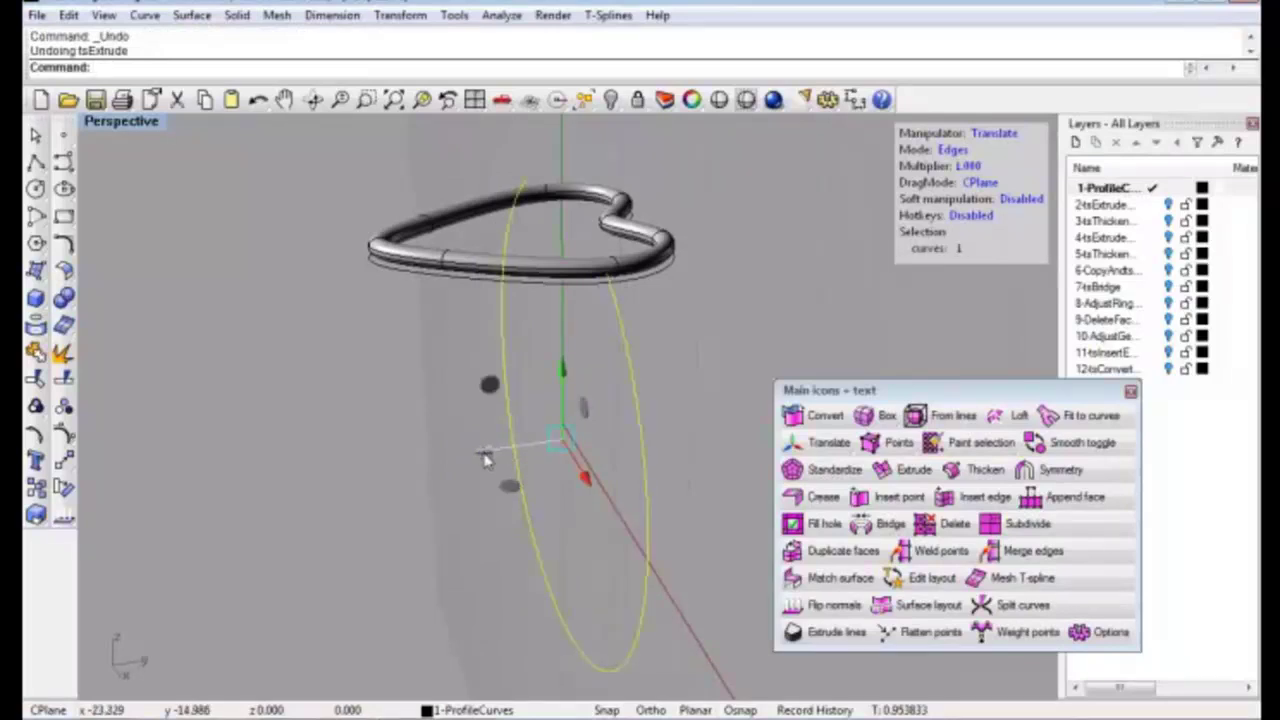
left_click(484, 458)
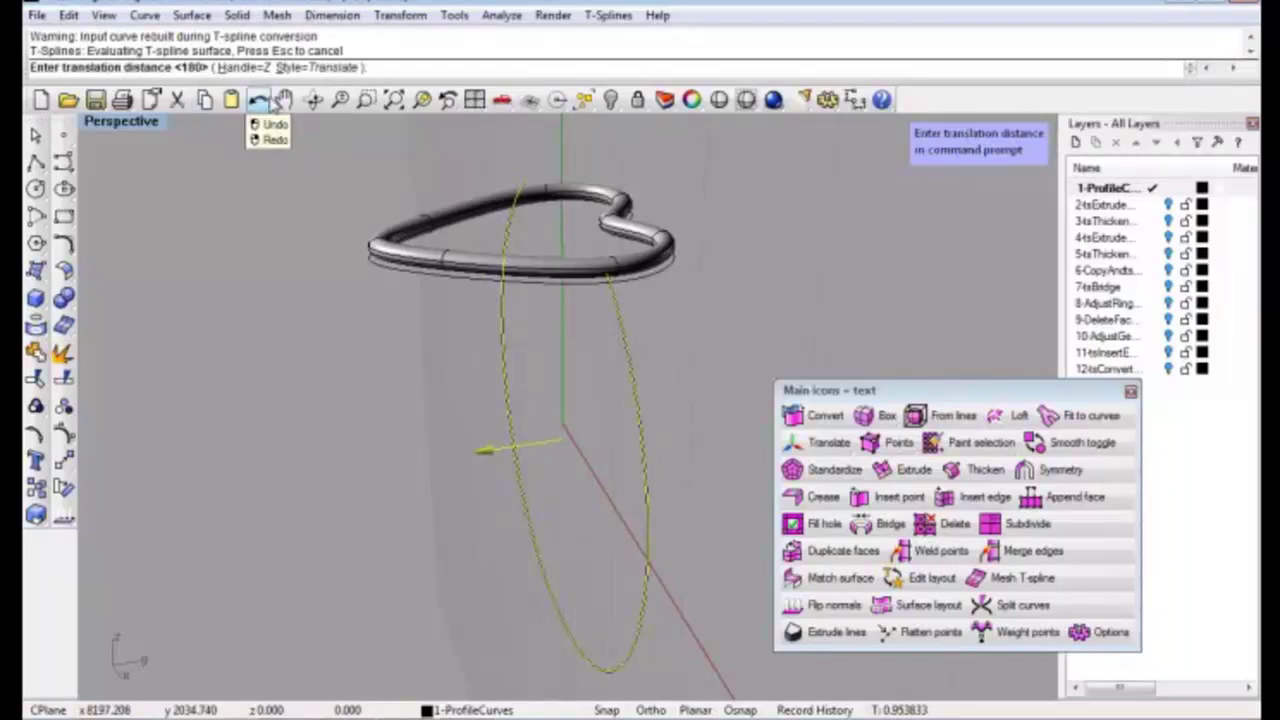
type("2")
key("Return")
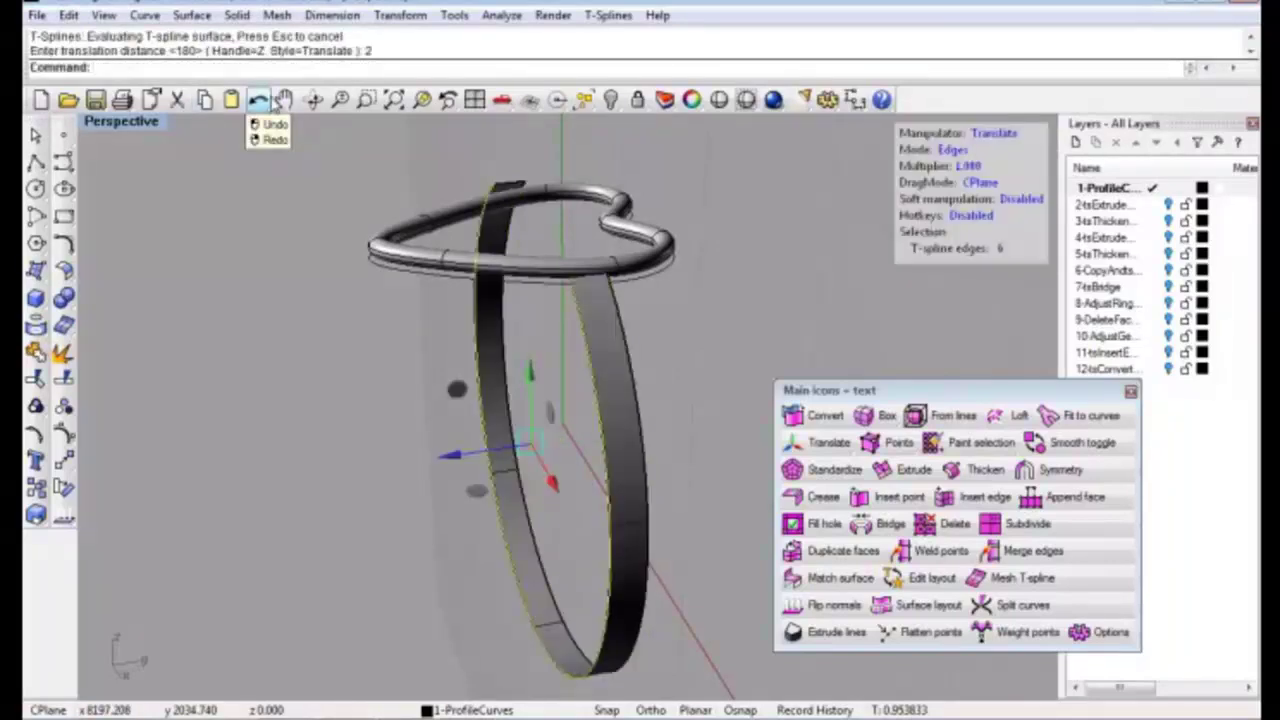
left_click_drag(520, 382, 513, 385)
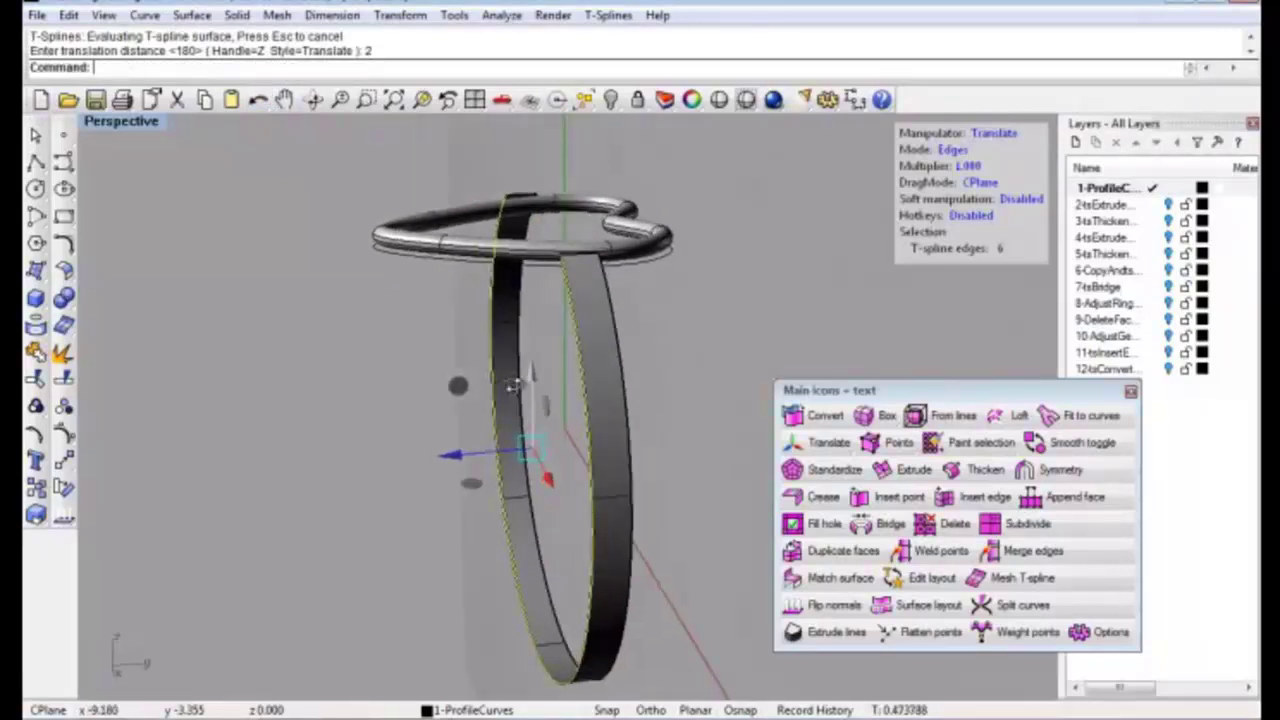
right_click_drag(513, 385, 490, 443)
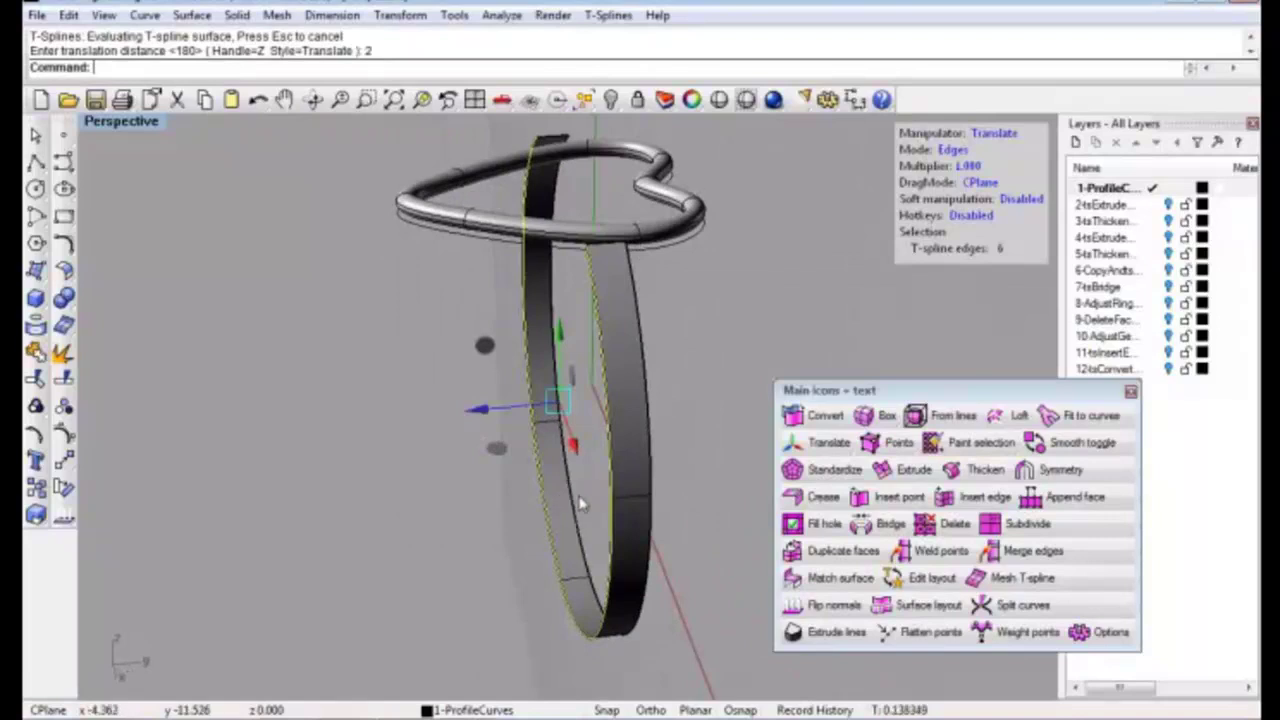
Thicken the circular band with CreaseEdges=No into a rounded ring tube
key("Escape")
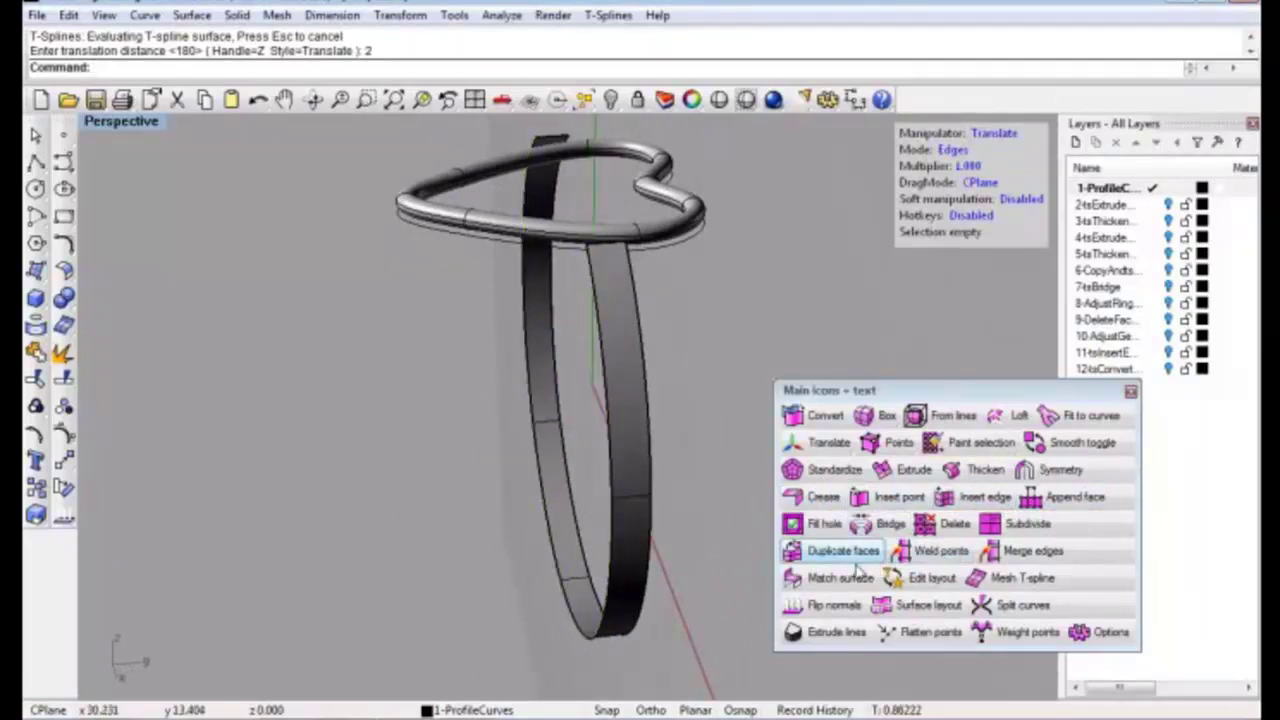
left_click(980, 469)
left_click(638, 436)
right_click_drag(537, 452, 624, 450)
key("Return")
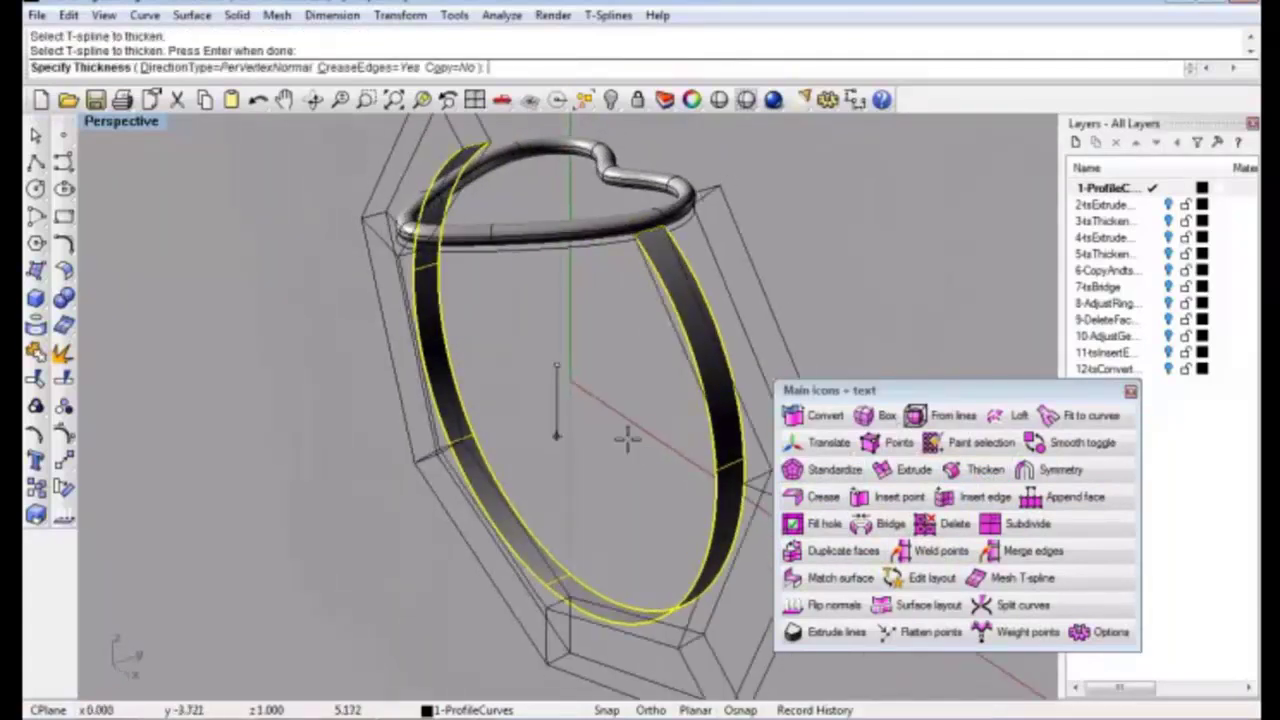
mouse_move(606, 509)
right_mouse_down()
mouse_move(666, 400)
mouse_move(561, 460)
right_mouse_up()
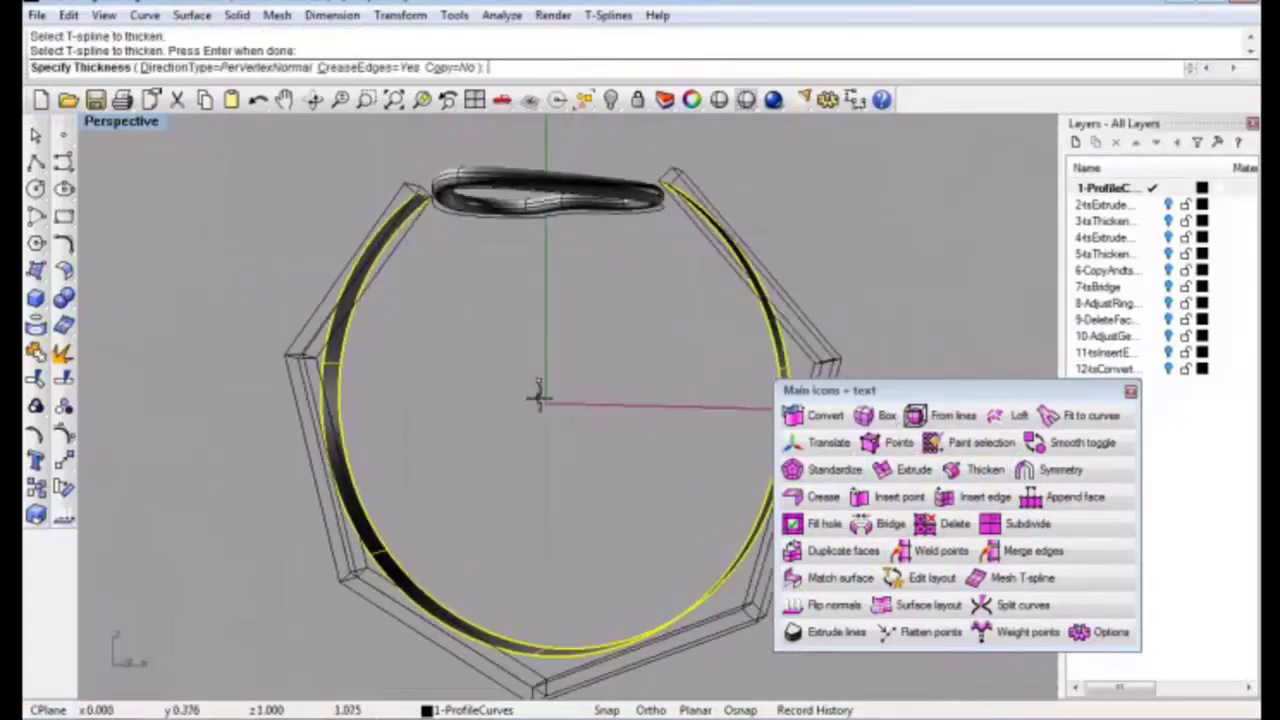
left_click(366, 67)
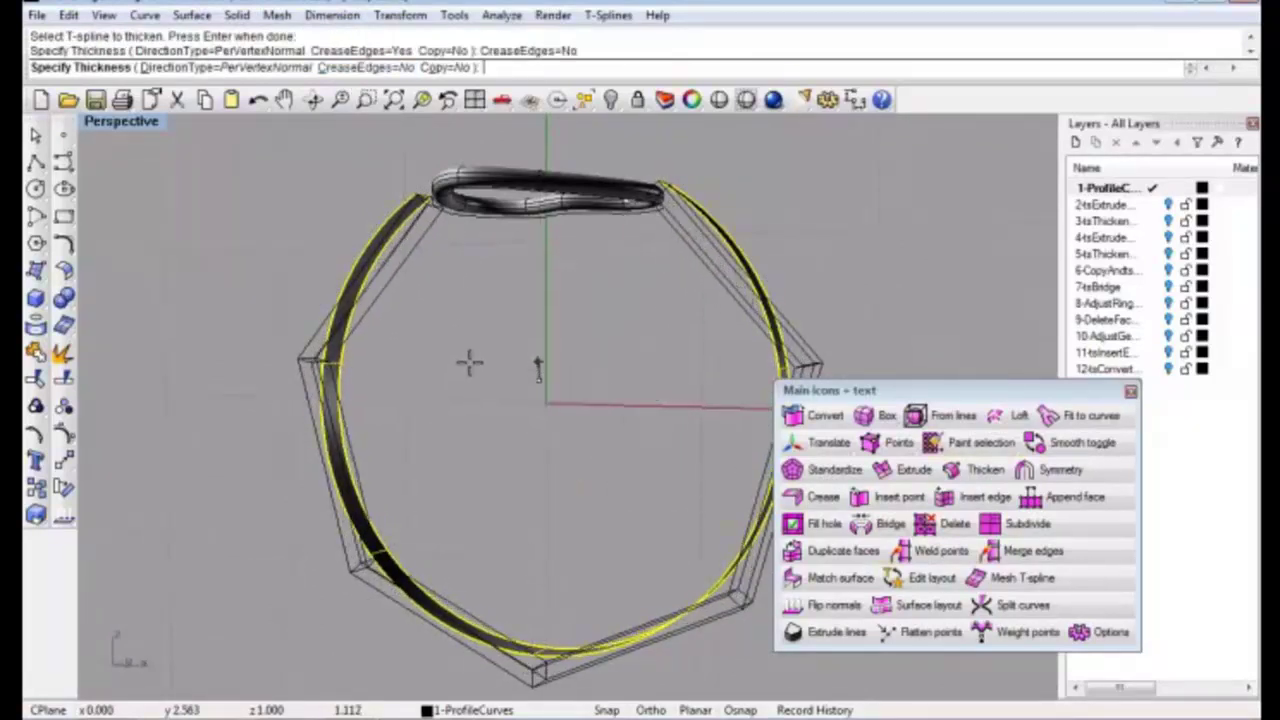
left_click(469, 363)
mouse_move(477, 371)
right_mouse_down()
mouse_move(606, 448)
mouse_move(510, 535)
mouse_move(557, 486)
mouse_move(632, 358)
right_mouse_up()
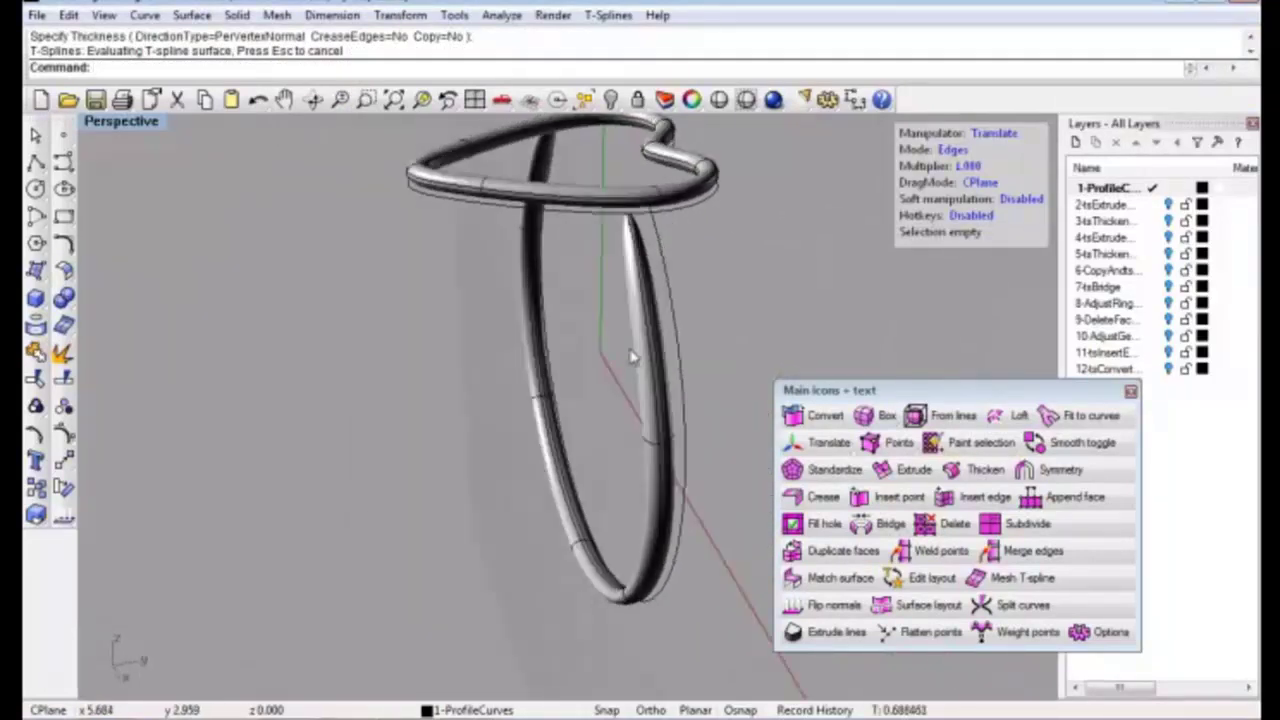
Turn off the 12-tsConvert layer and cancel a first copy attempt on the thin ring
left_click(1169, 370)
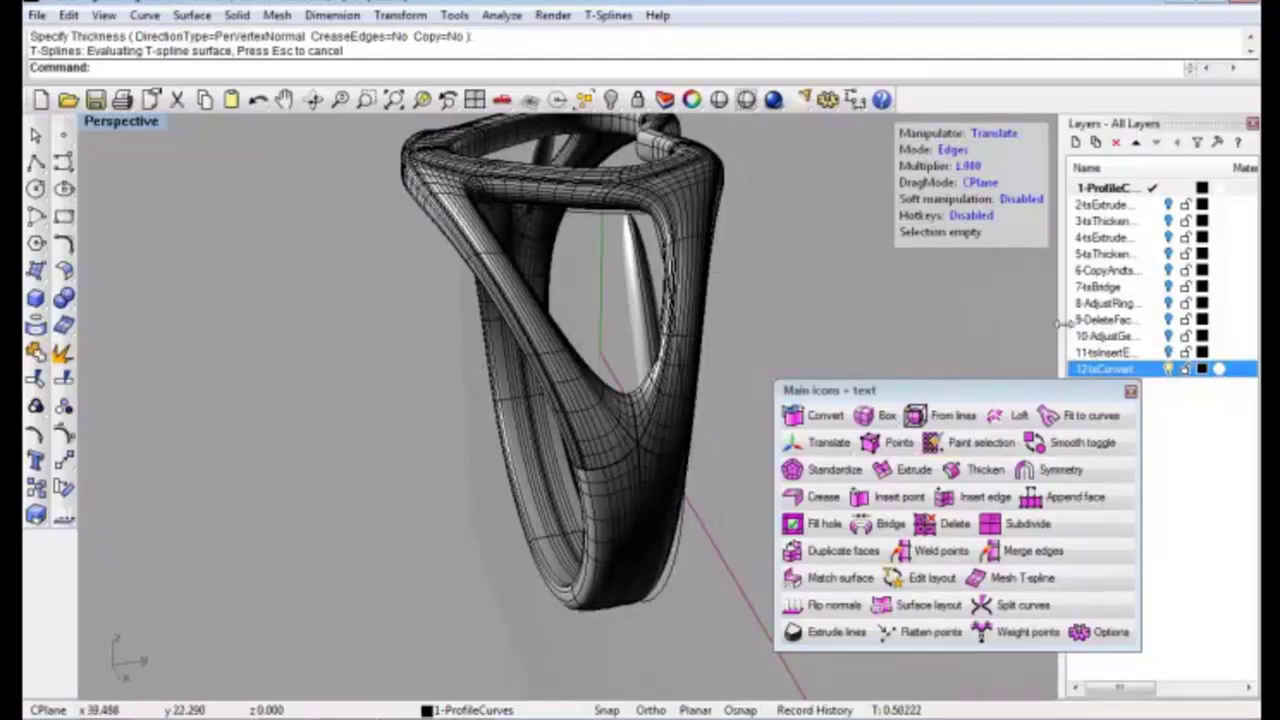
left_click(1168, 369)
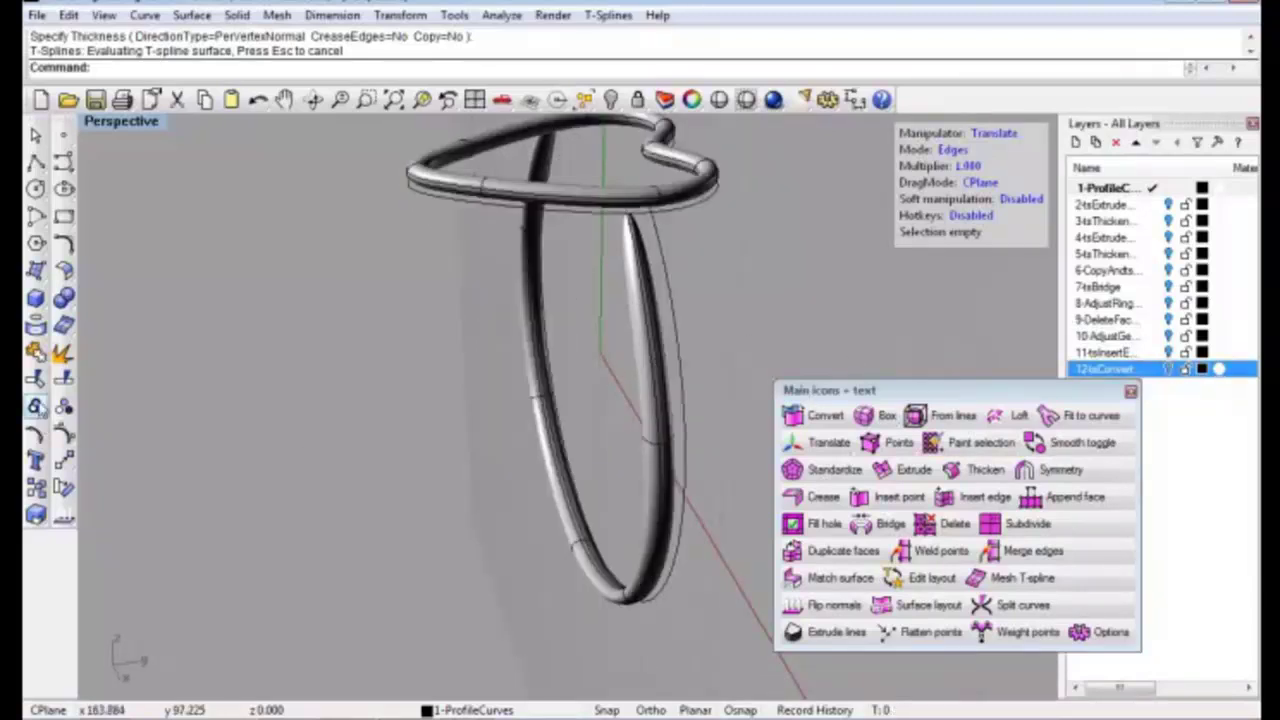
left_click(35, 487)
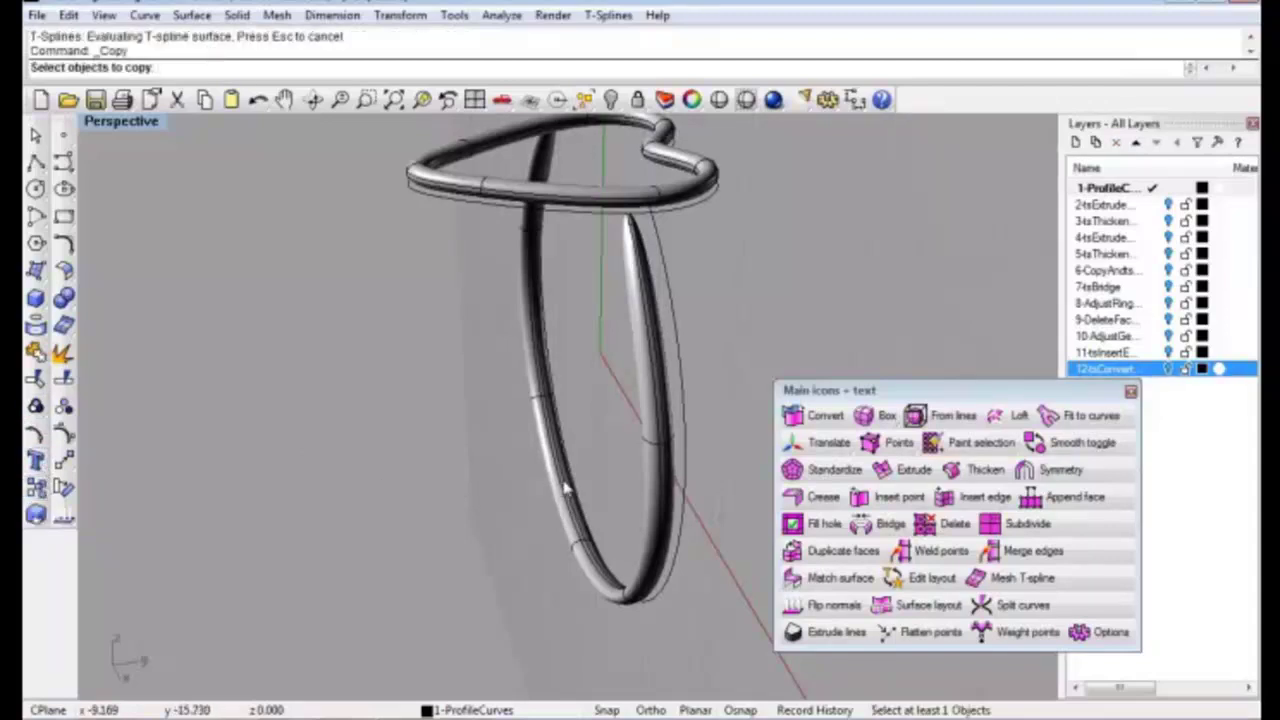
left_click(627, 595)
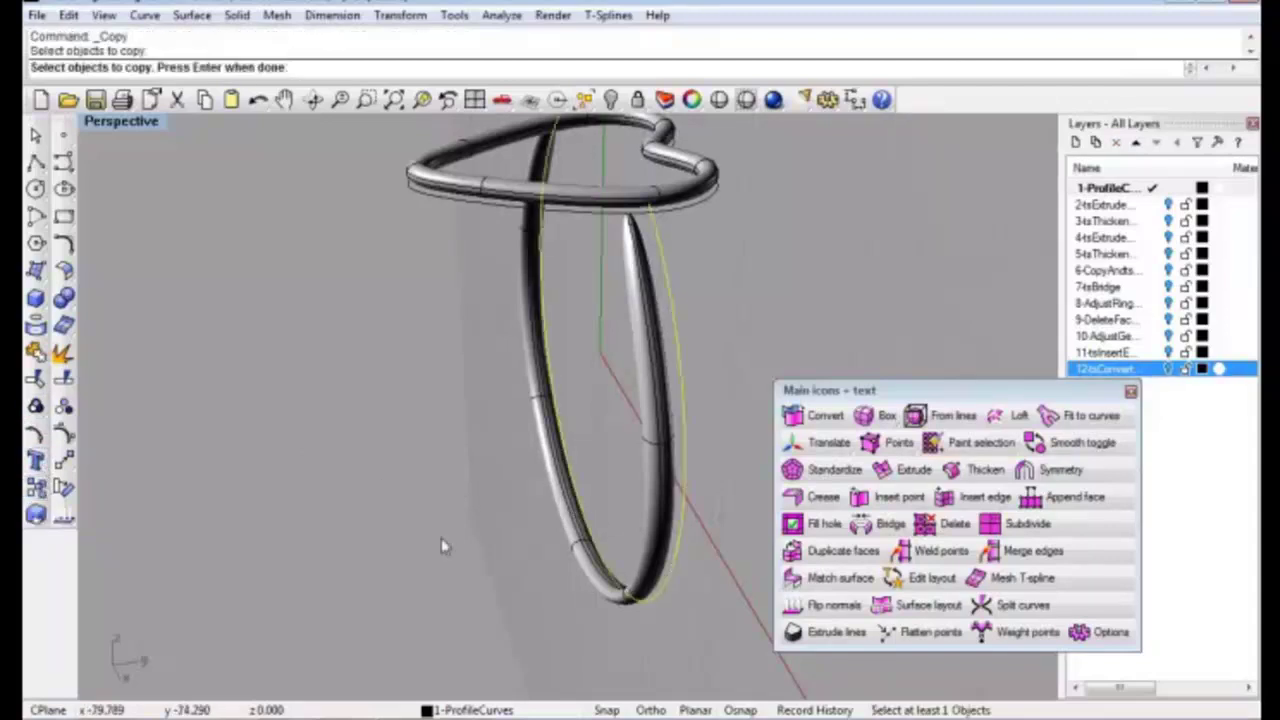
key("Escape")
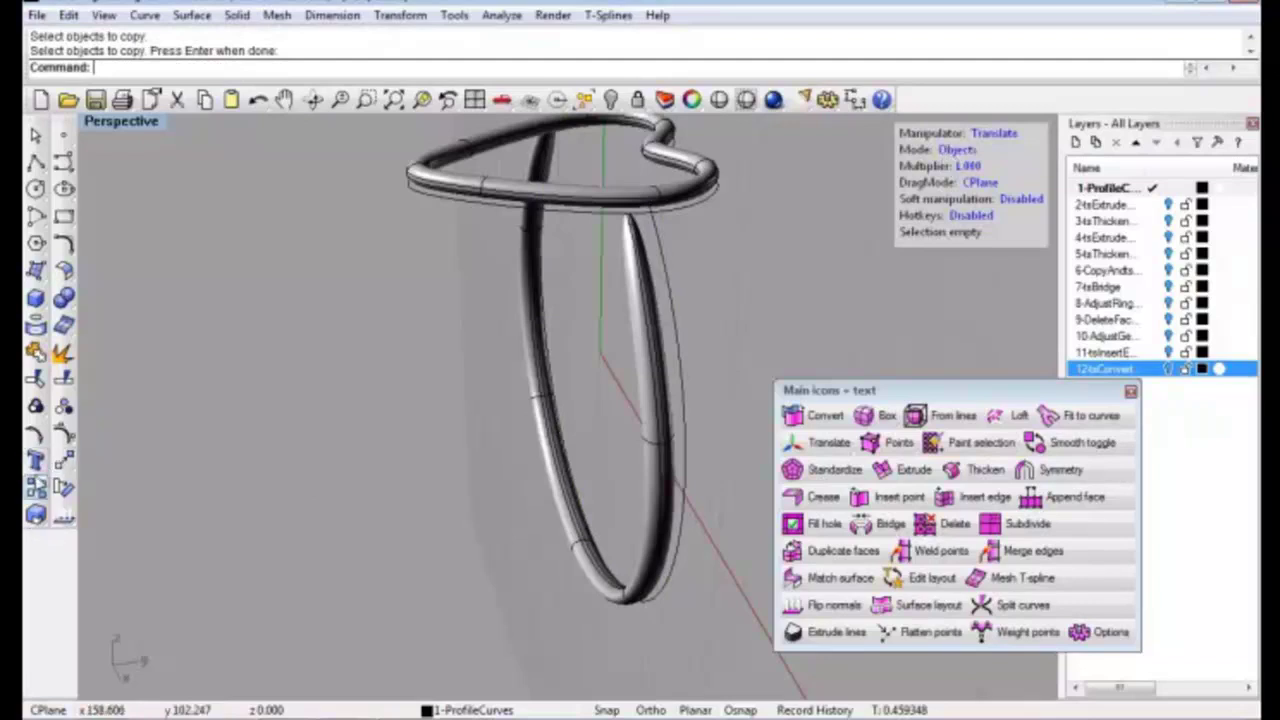
Copy the inner post and place the duplicate just left of it in the Right view
left_click(36, 487)
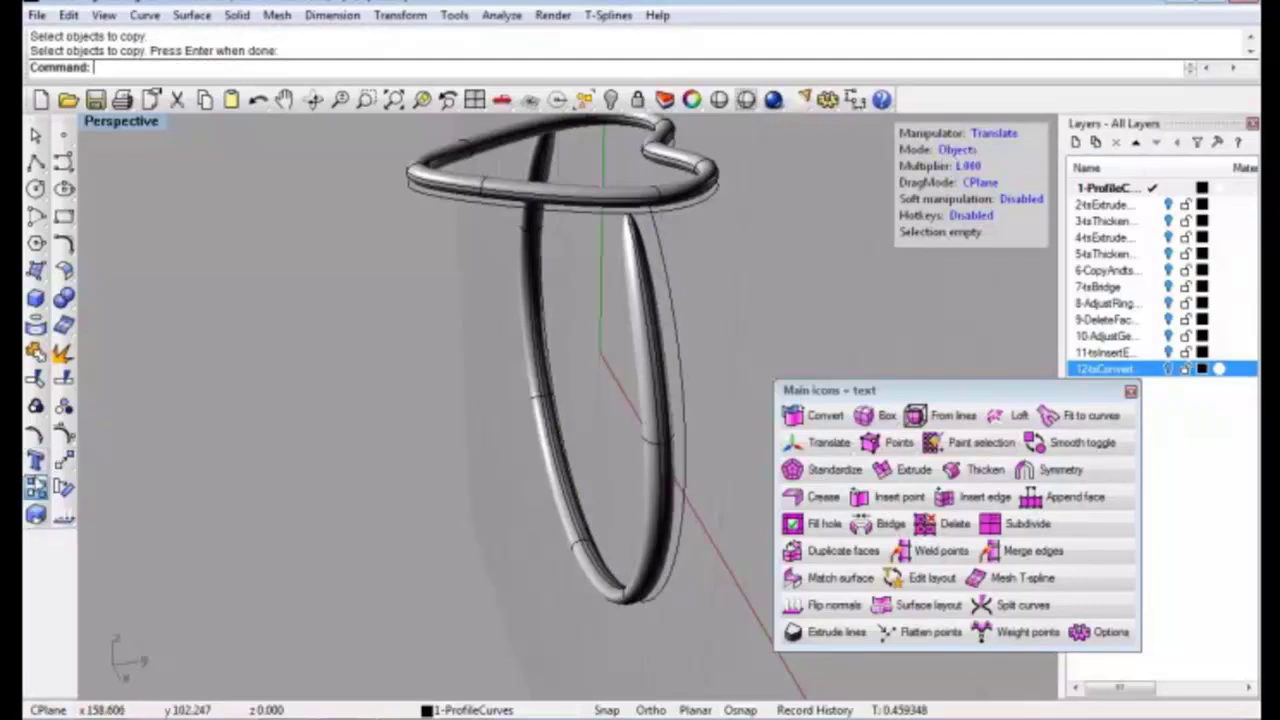
left_click(565, 473)
key("Return")
left_click(562, 480)
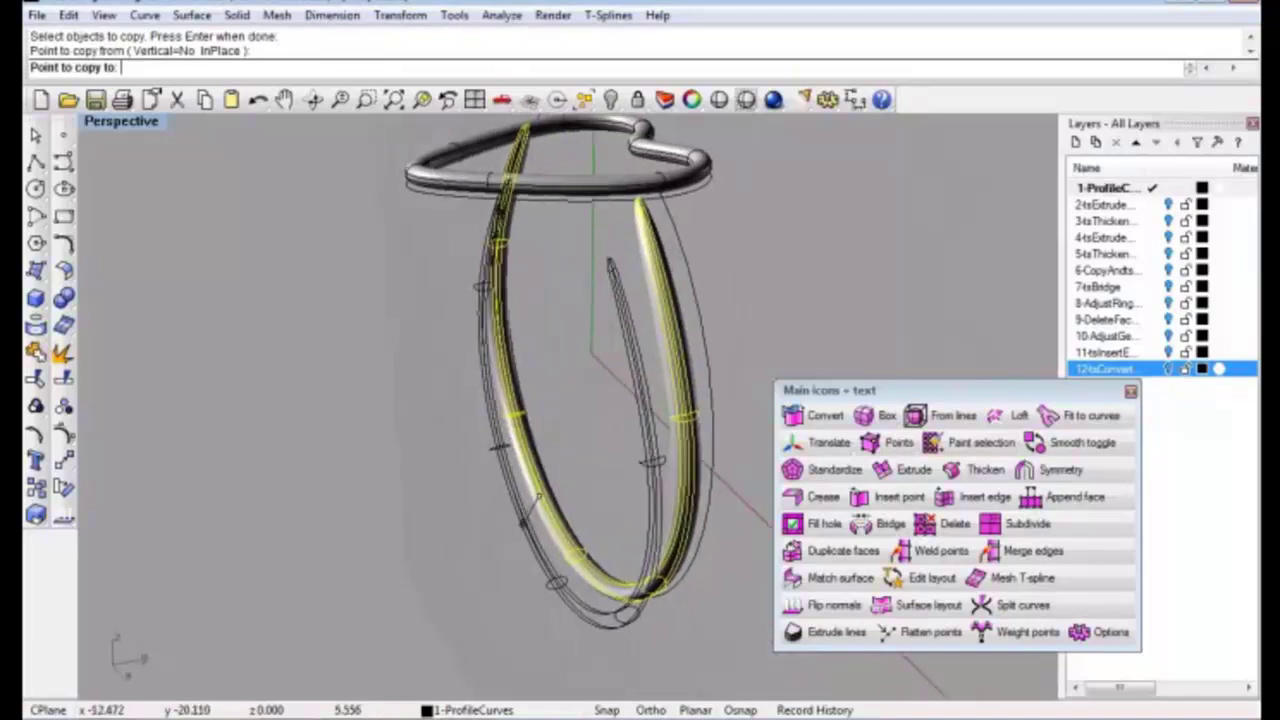
double_click(120, 122)
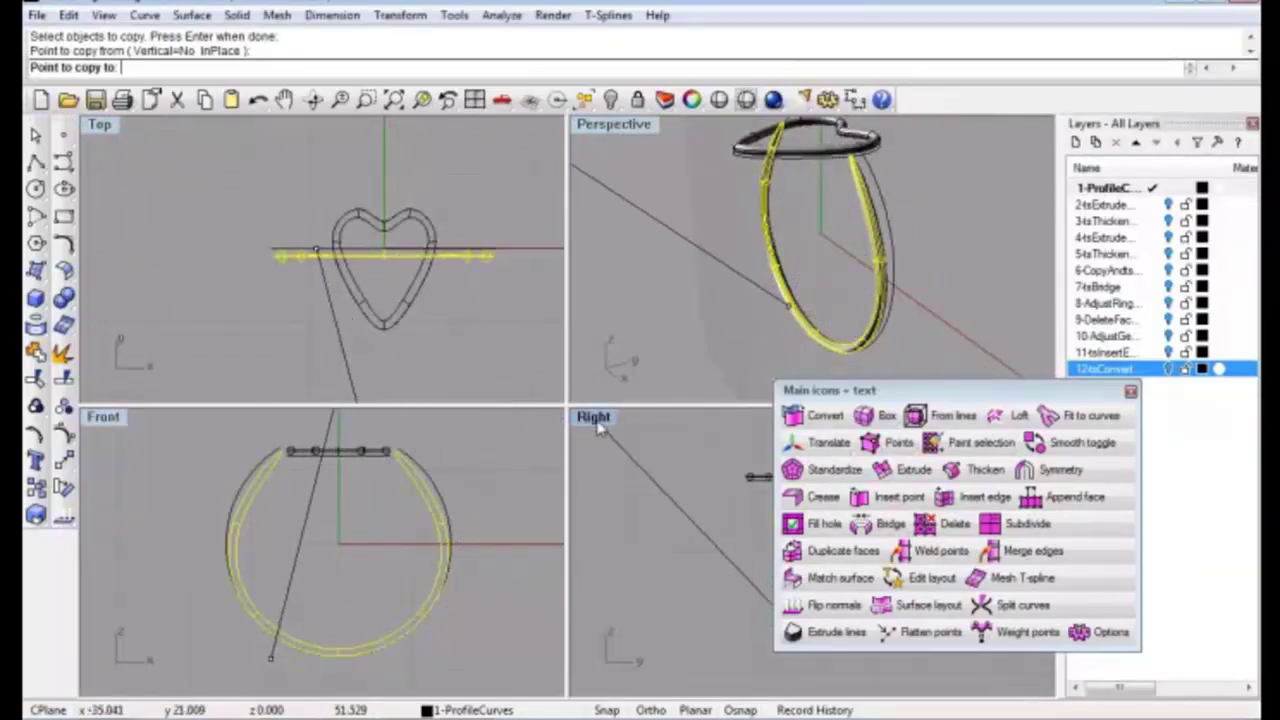
key("ctrl+m")
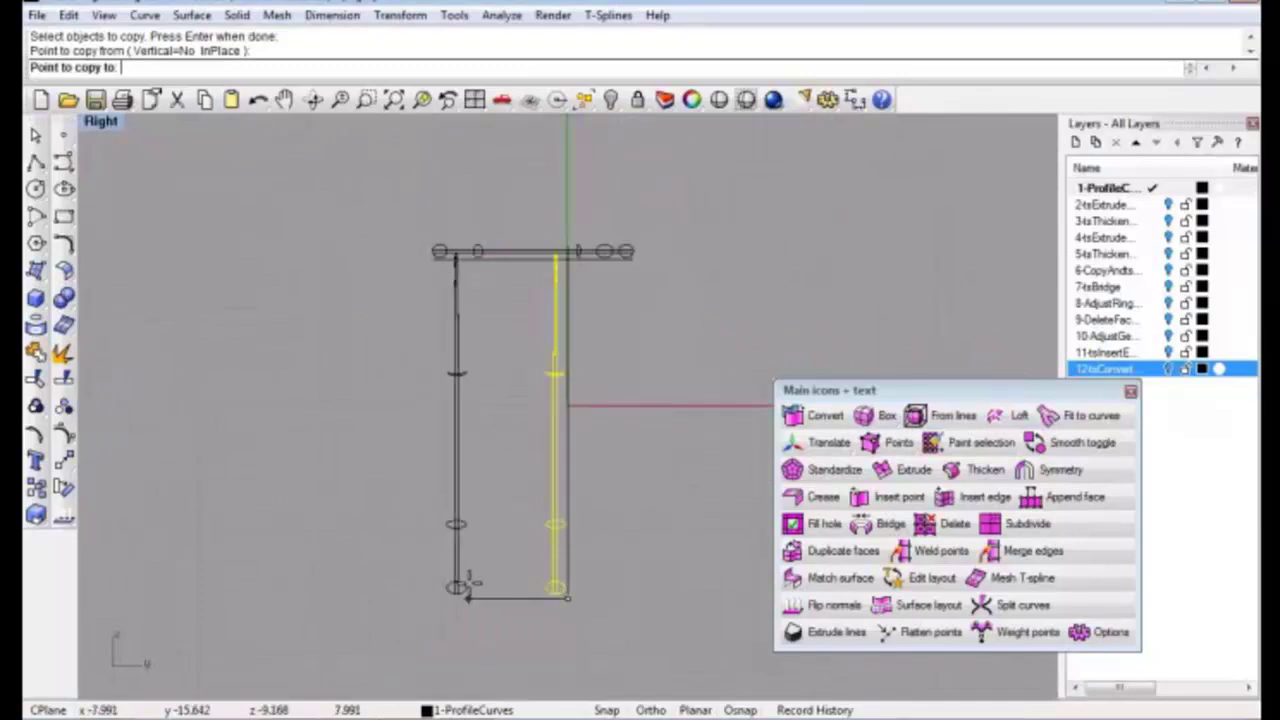
left_click(467, 585)
key("Return")
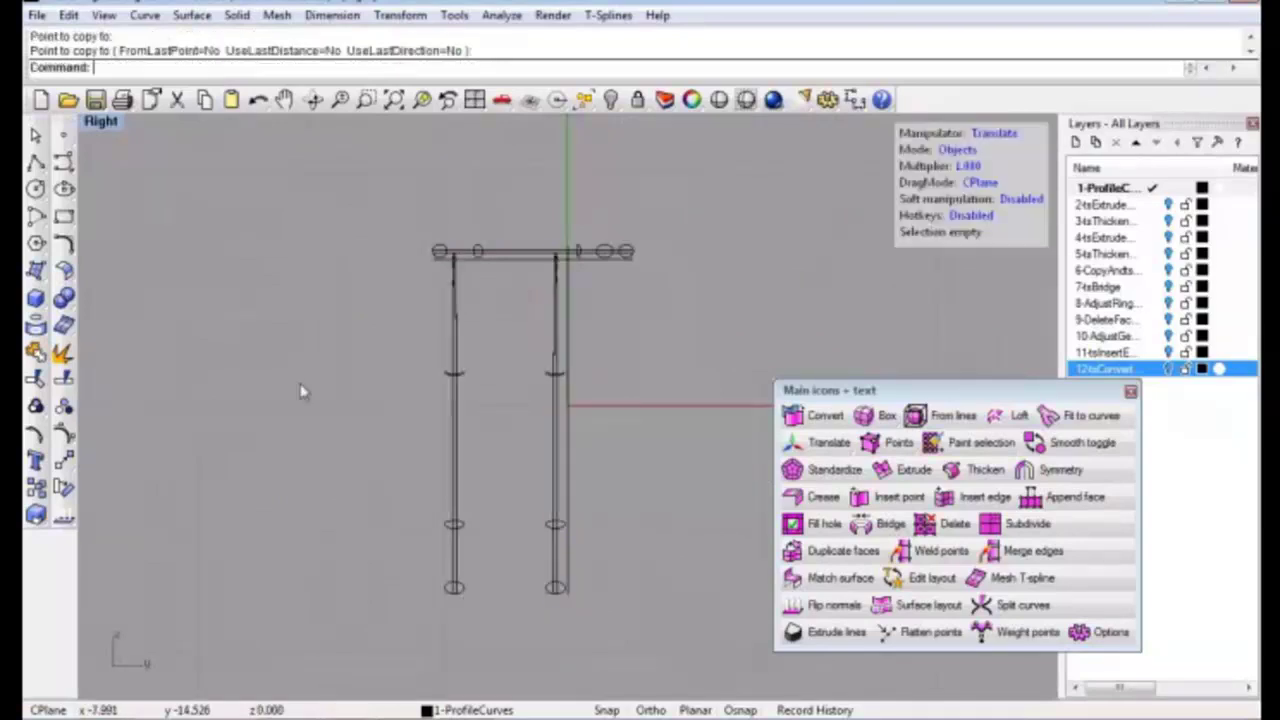
double_click(100, 121)
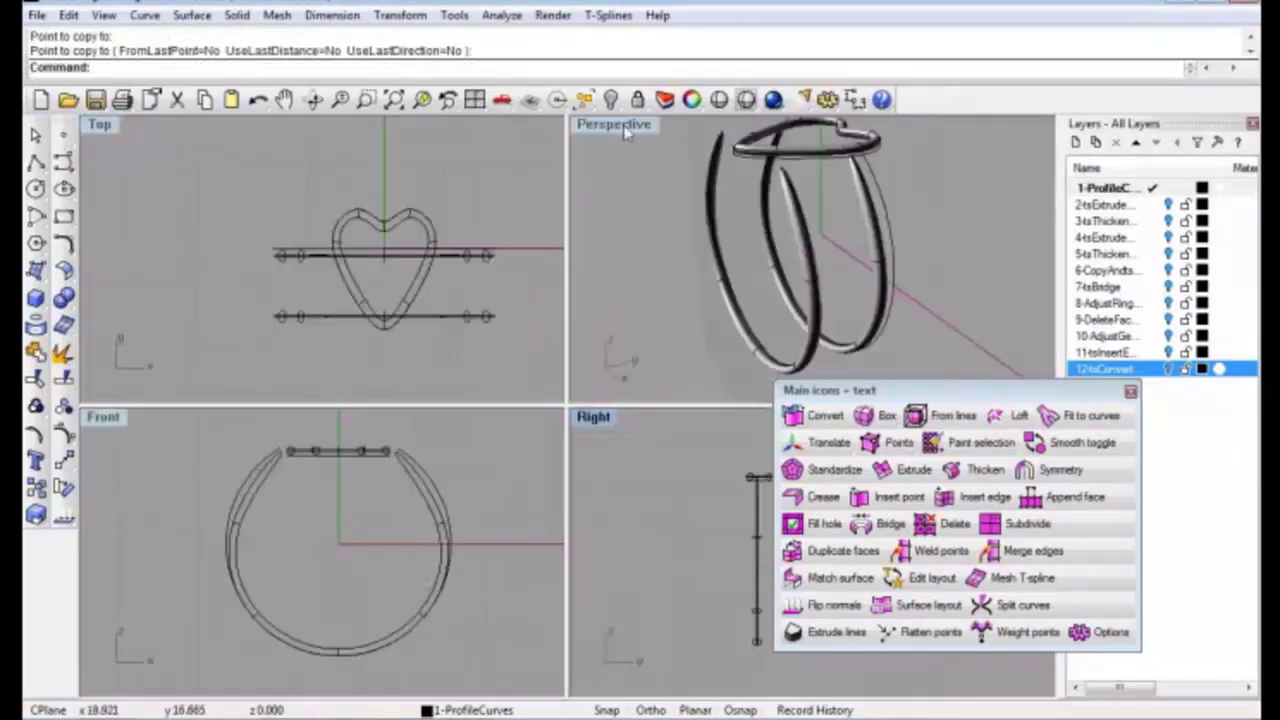
Copy a post to the left side in the maximised Perspective view
double_click(662, 121)
mouse_move(622, 310)
right_mouse_down()
mouse_move(494, 351)
mouse_move(460, 346)
mouse_move(432, 367)
mouse_move(540, 370)
right_mouse_up()
left_click(515, 370)
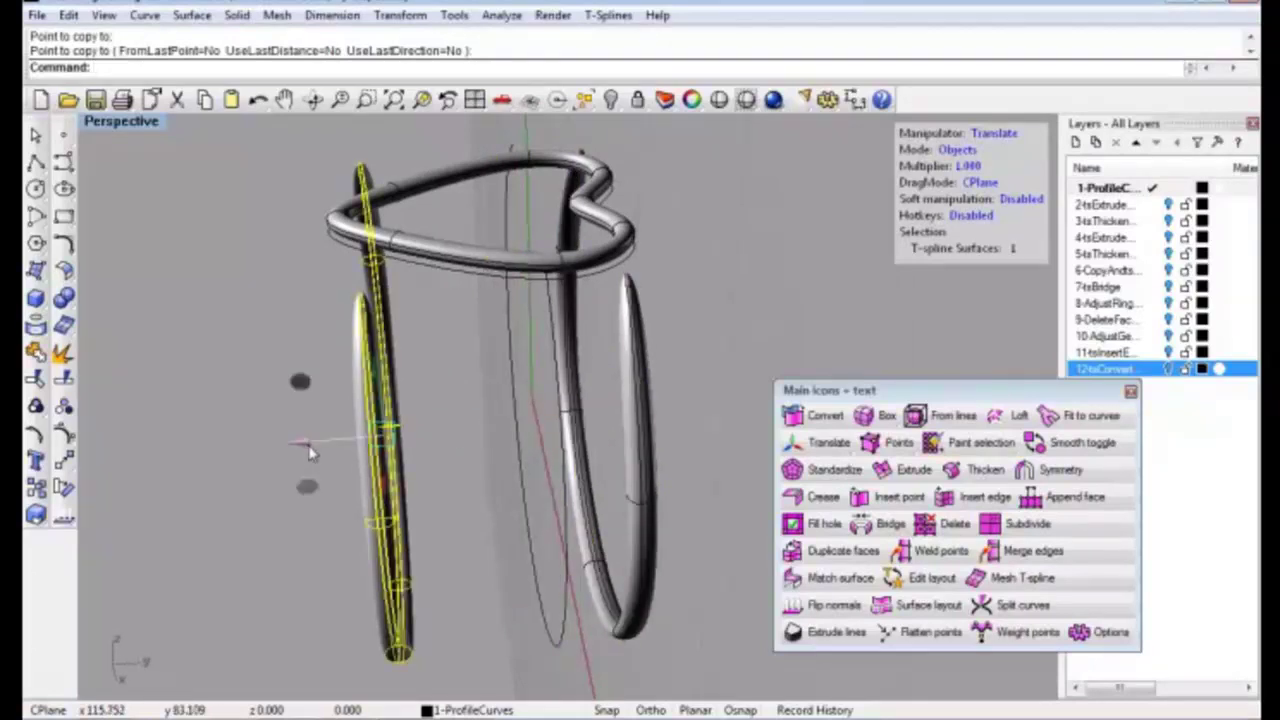
left_click(315, 439)
key("Escape")
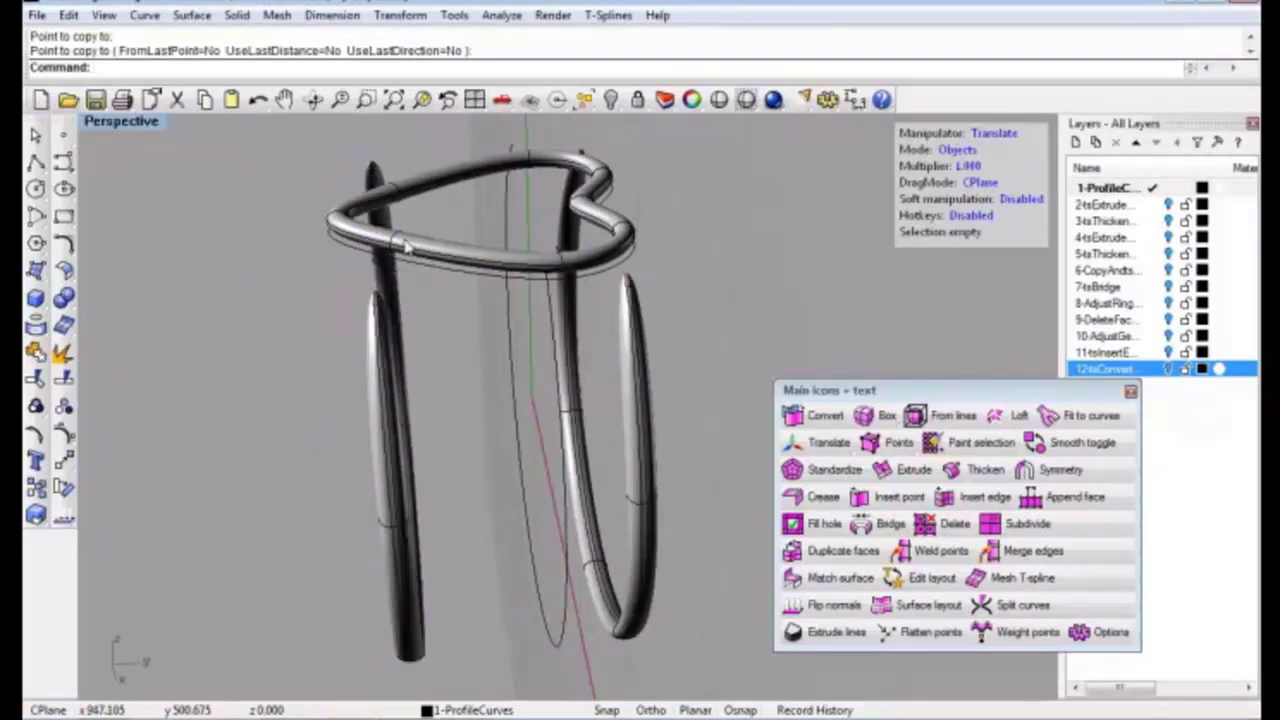
Orbit and zoom to inspect the copied posts and the heart
mouse_move(604, 328)
right_mouse_down()
mouse_move(580, 294)
mouse_move(632, 296)
mouse_move(697, 328)
right_mouse_up()
mouse_move(500, 358)
right_mouse_down()
mouse_move(488, 378)
mouse_move(440, 378)
mouse_move(398, 353)
right_mouse_up()
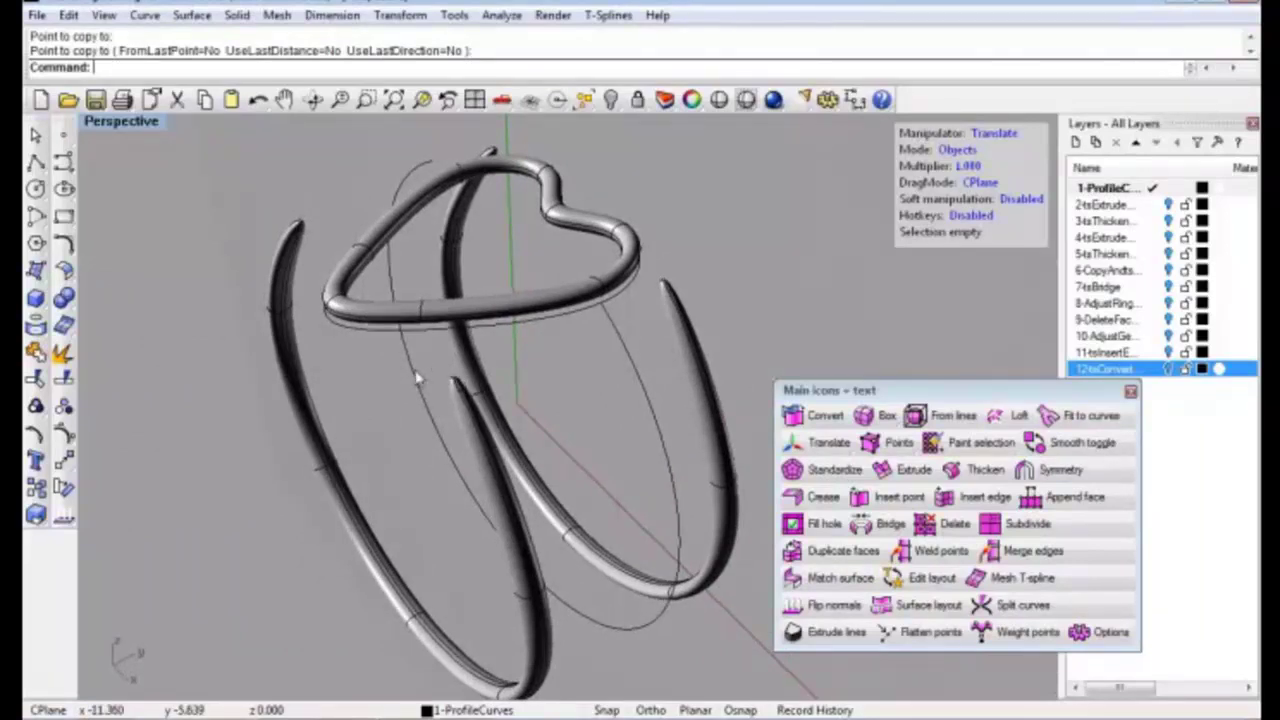
mouse_move(418, 378)
right_mouse_down()
mouse_move(386, 346)
mouse_move(337, 337)
mouse_move(377, 368)
mouse_move(377, 357)
mouse_move(411, 358)
right_mouse_up()
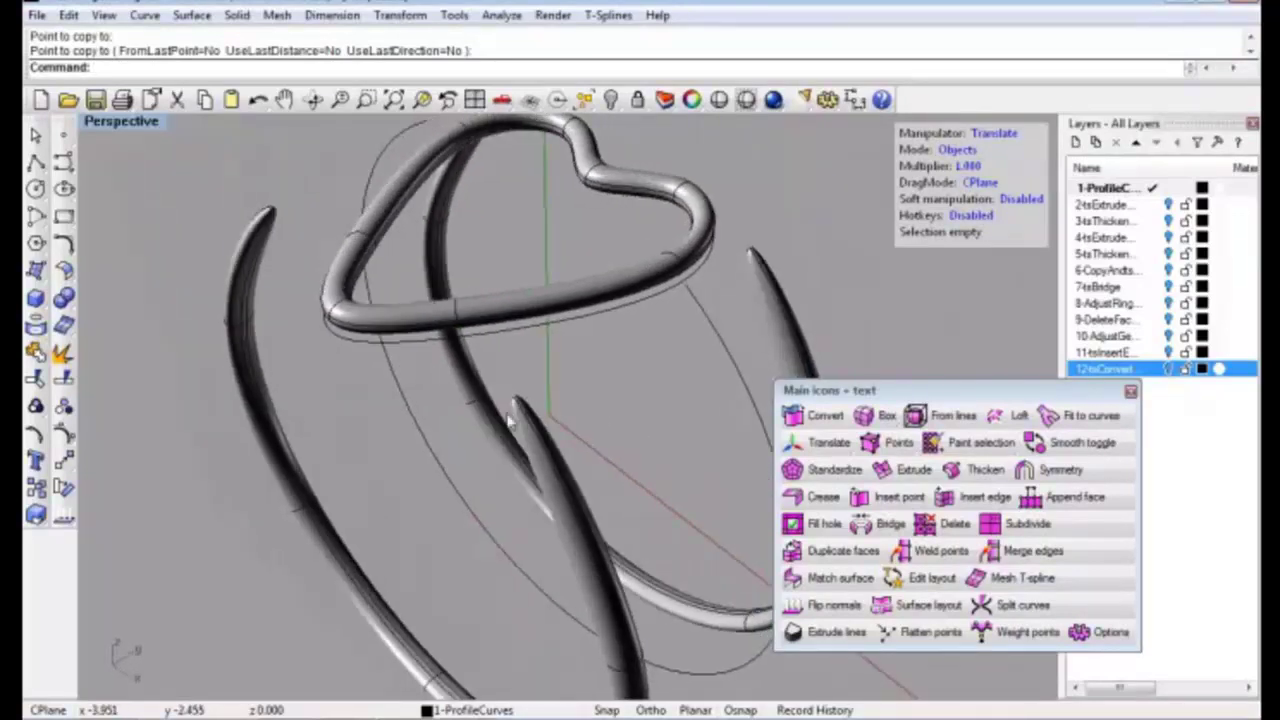
scroll(527, 422, "up", 2)
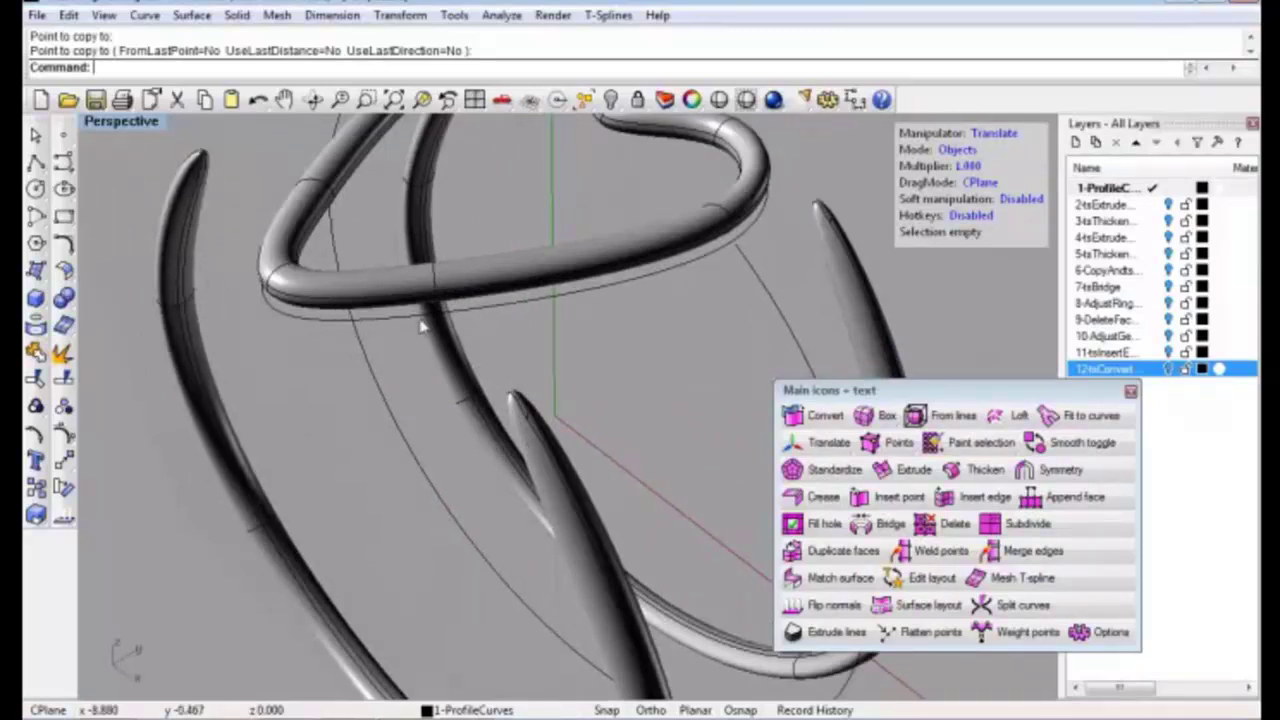
mouse_move(422, 326)
right_mouse_down()
mouse_move(420, 286)
mouse_move(520, 310)
mouse_move(545, 380)
right_mouse_up()
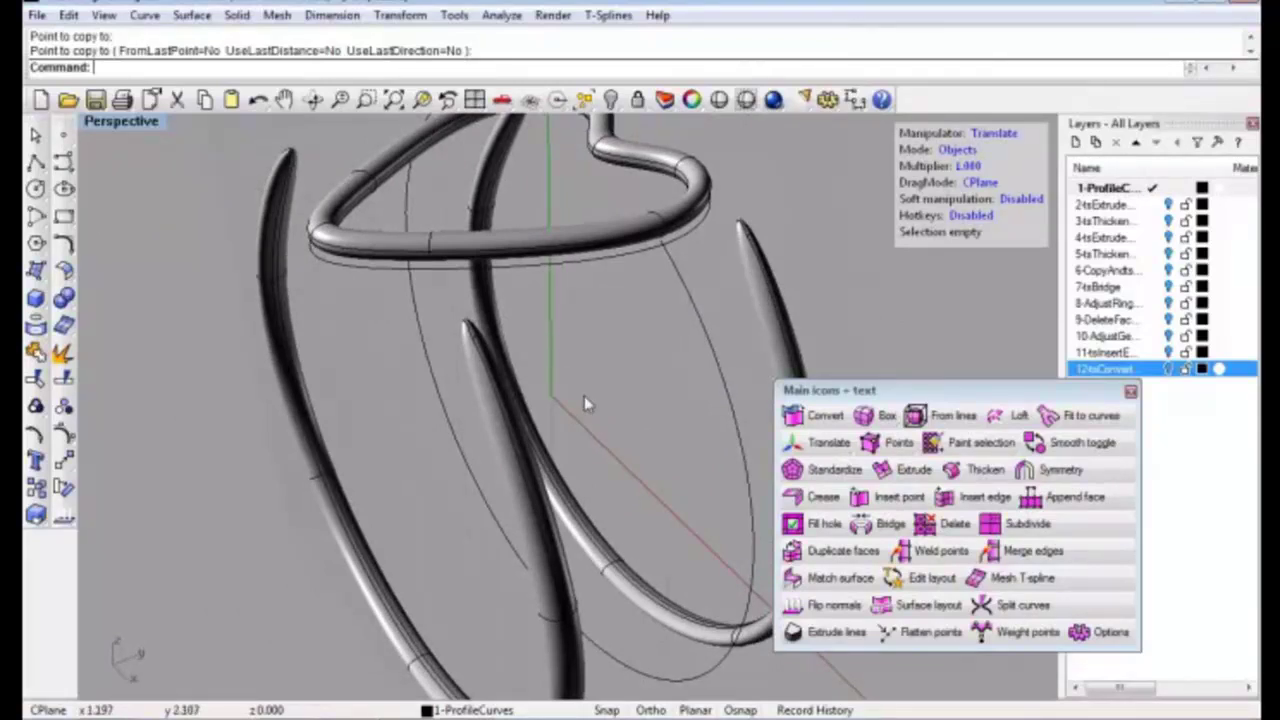
Turn smooth display off for all T-splines and view the boxy model from the front
left_click(1075, 452)
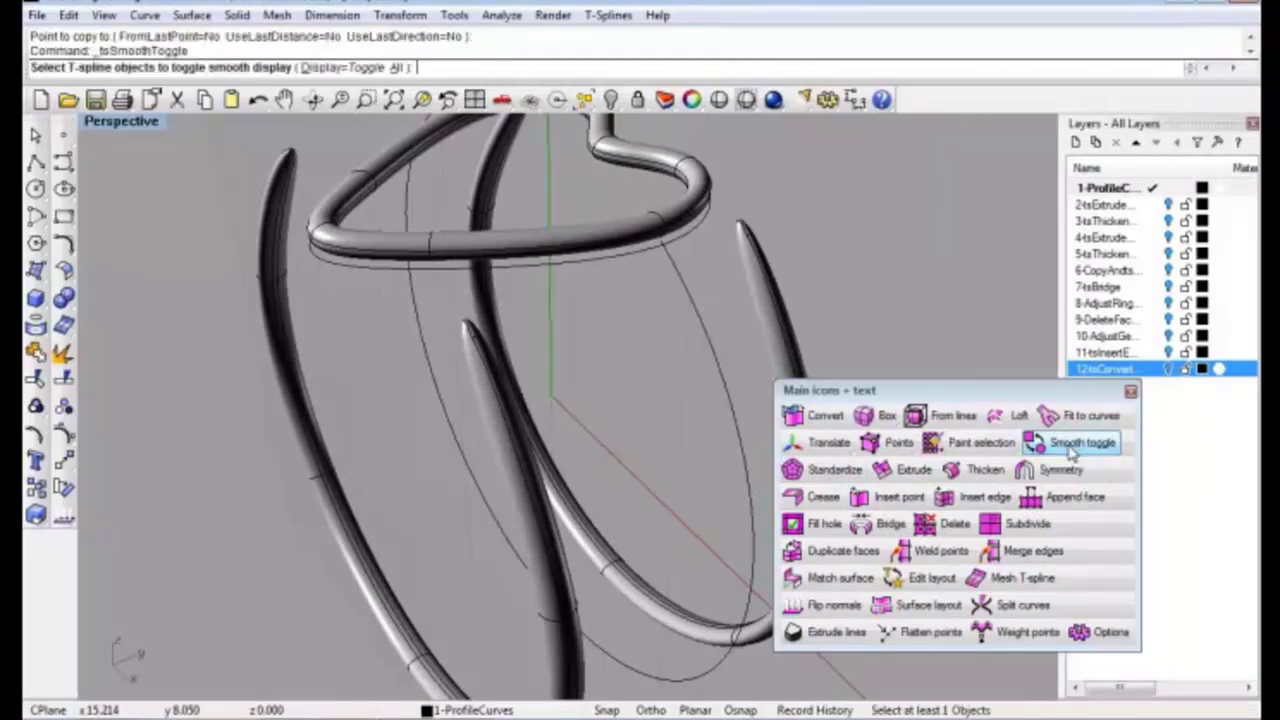
left_click(397, 67)
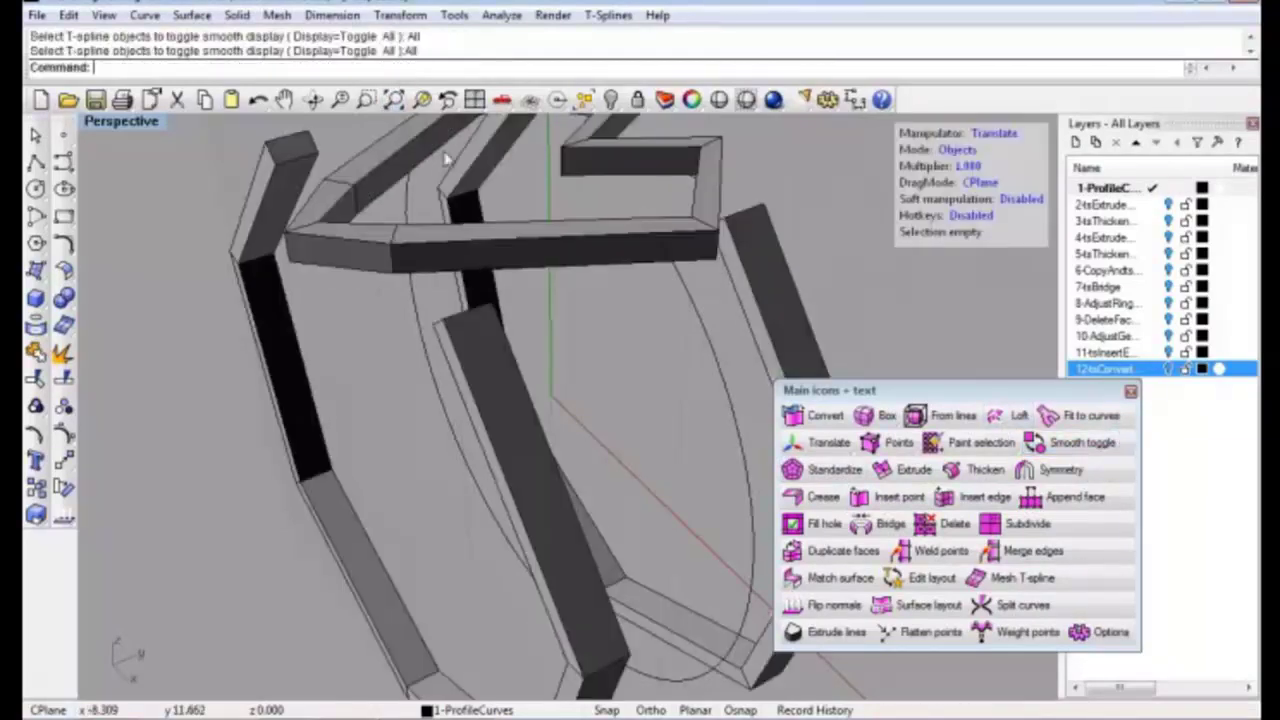
mouse_move(557, 345)
right_mouse_down()
mouse_move(537, 300)
mouse_move(530, 330)
right_mouse_up()
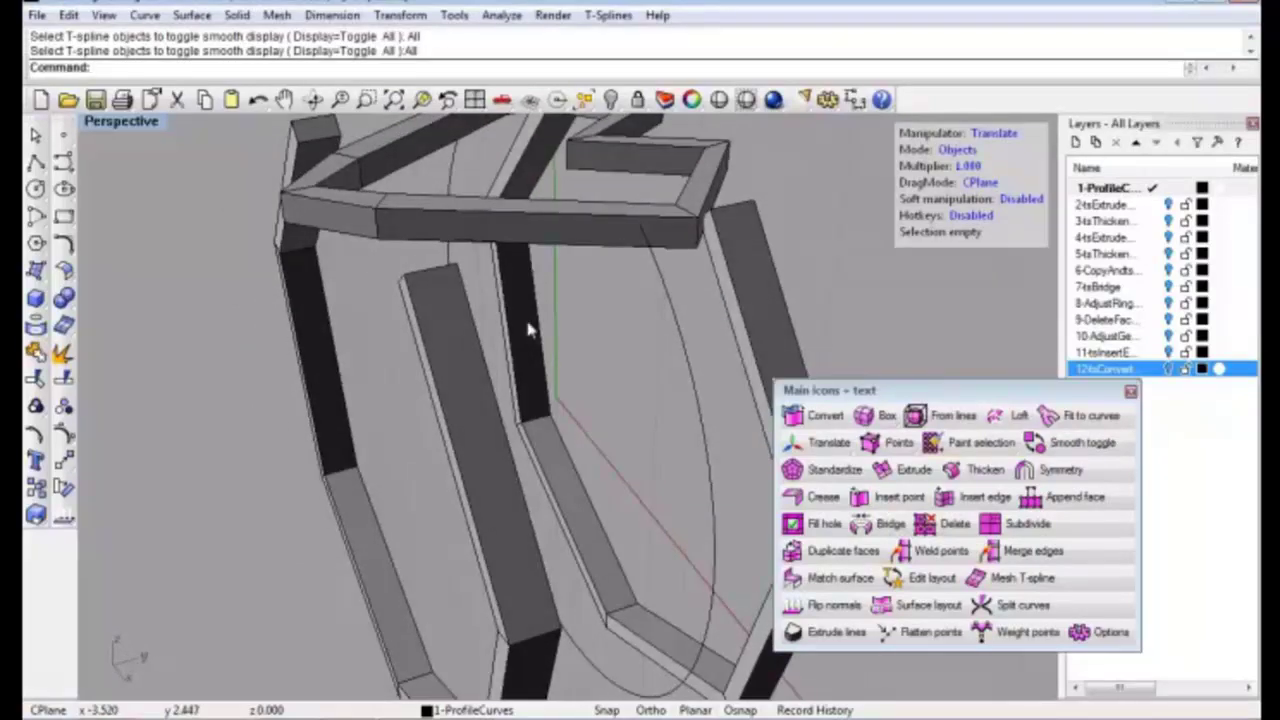
right_click_drag(530, 330, 575, 418)
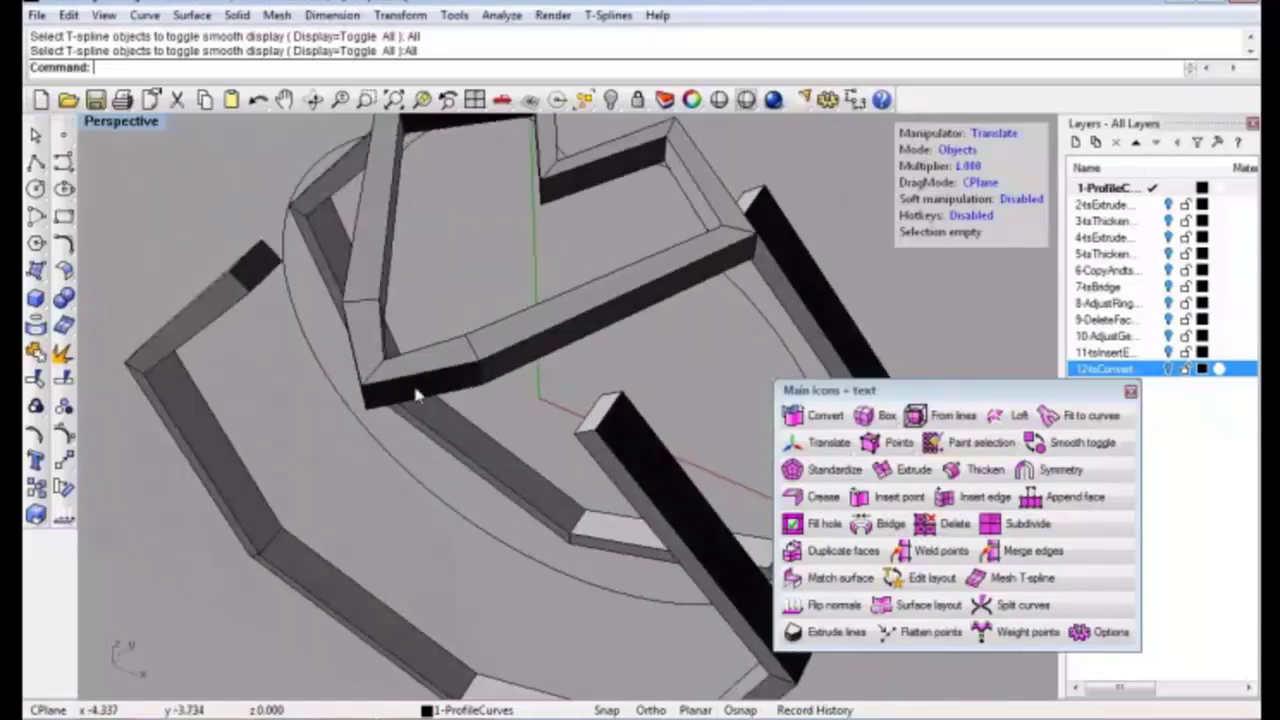
mouse_move(562, 477)
right_mouse_down()
mouse_move(420, 450)
mouse_move(391, 398)
right_mouse_up()
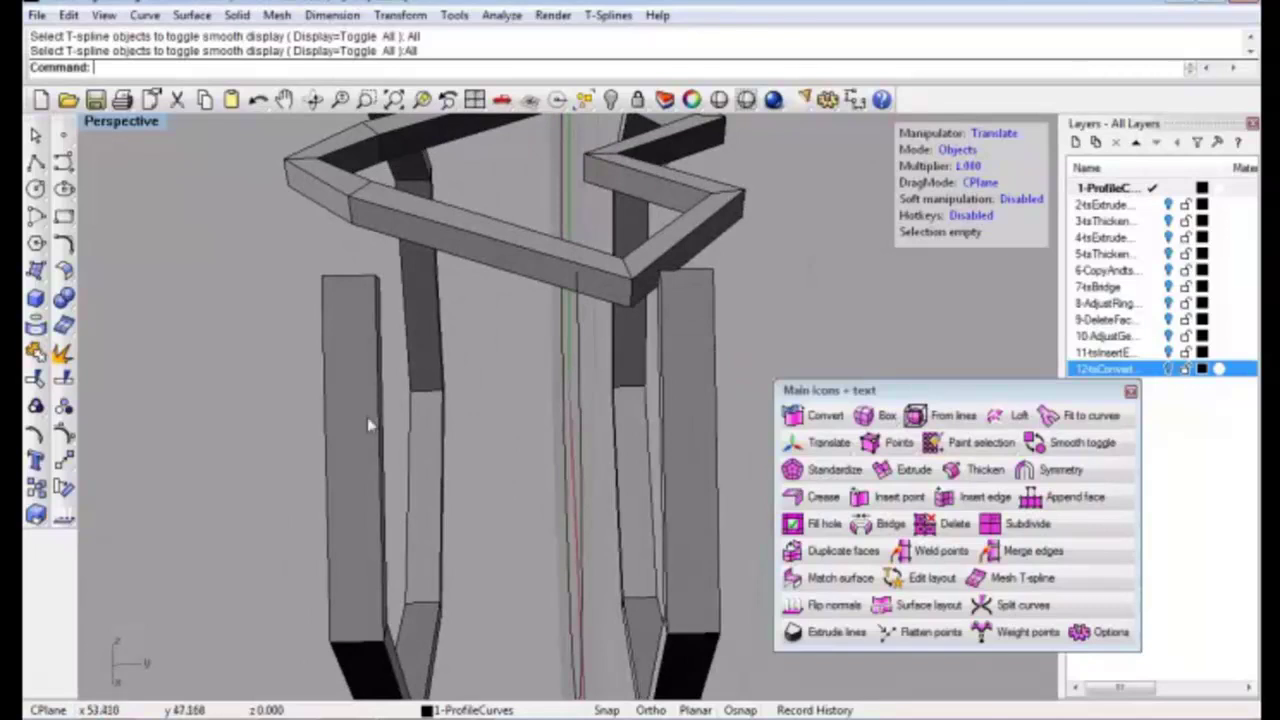
Shift the left vertical piece slightly left, then select the right vertical piece
left_click(368, 424)
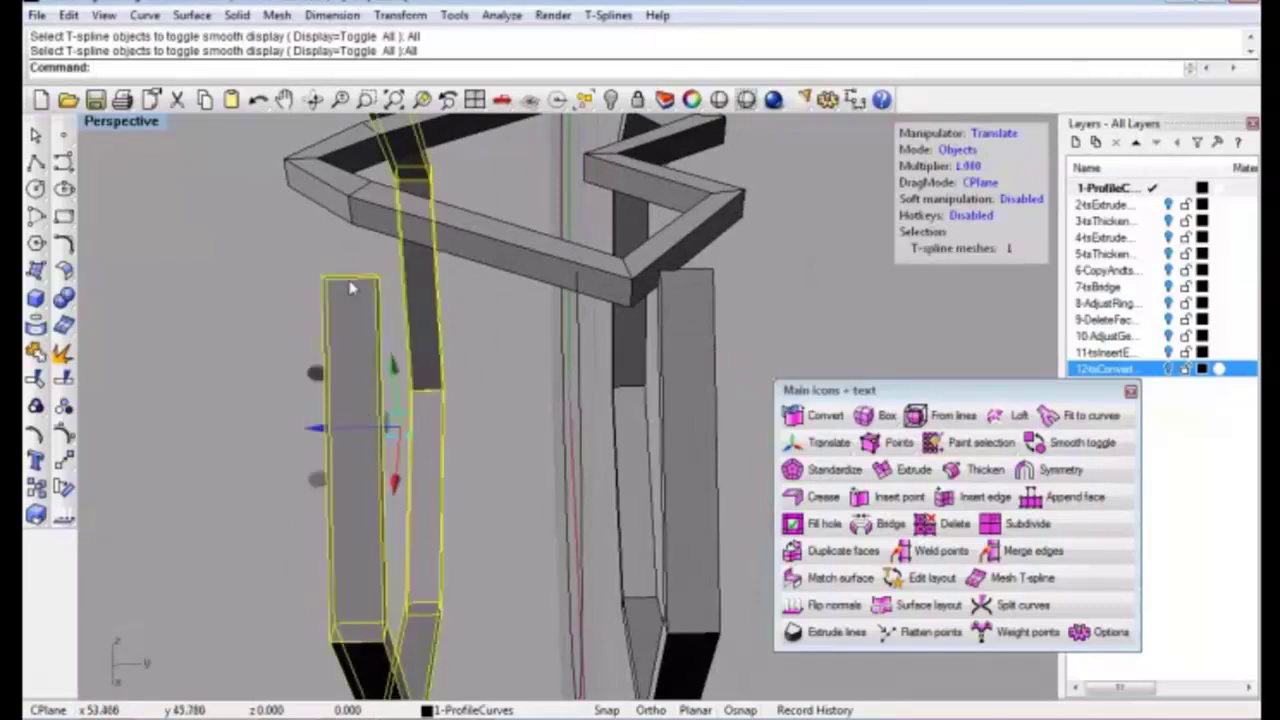
right_click_drag(349, 279, 390, 272)
left_click_drag(336, 468, 288, 470)
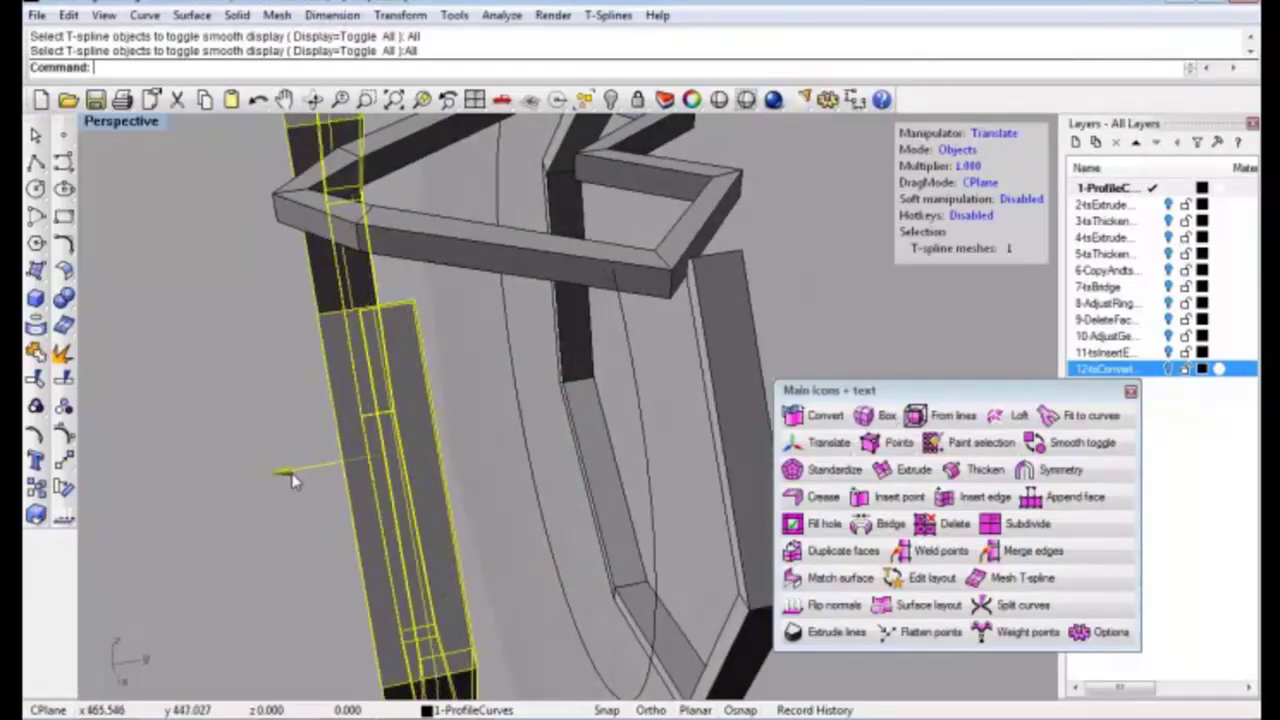
key("Escape")
right_click_drag(590, 387, 548, 388)
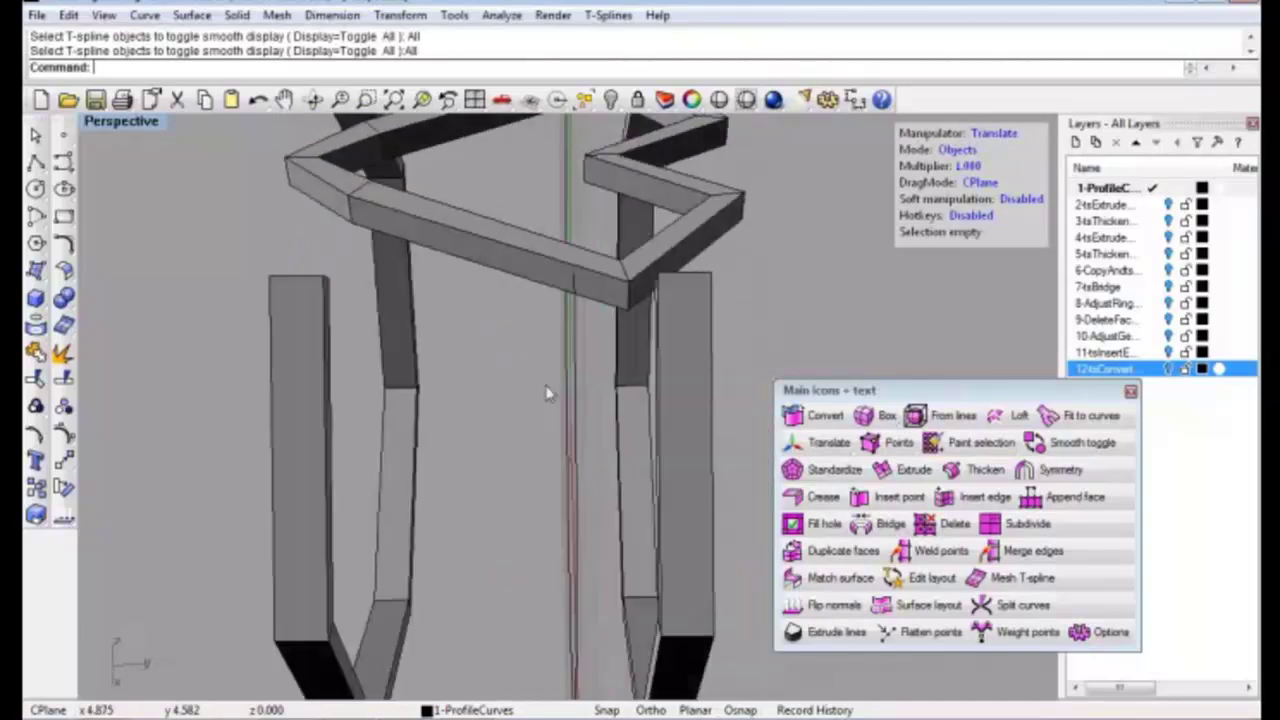
left_click(670, 415)
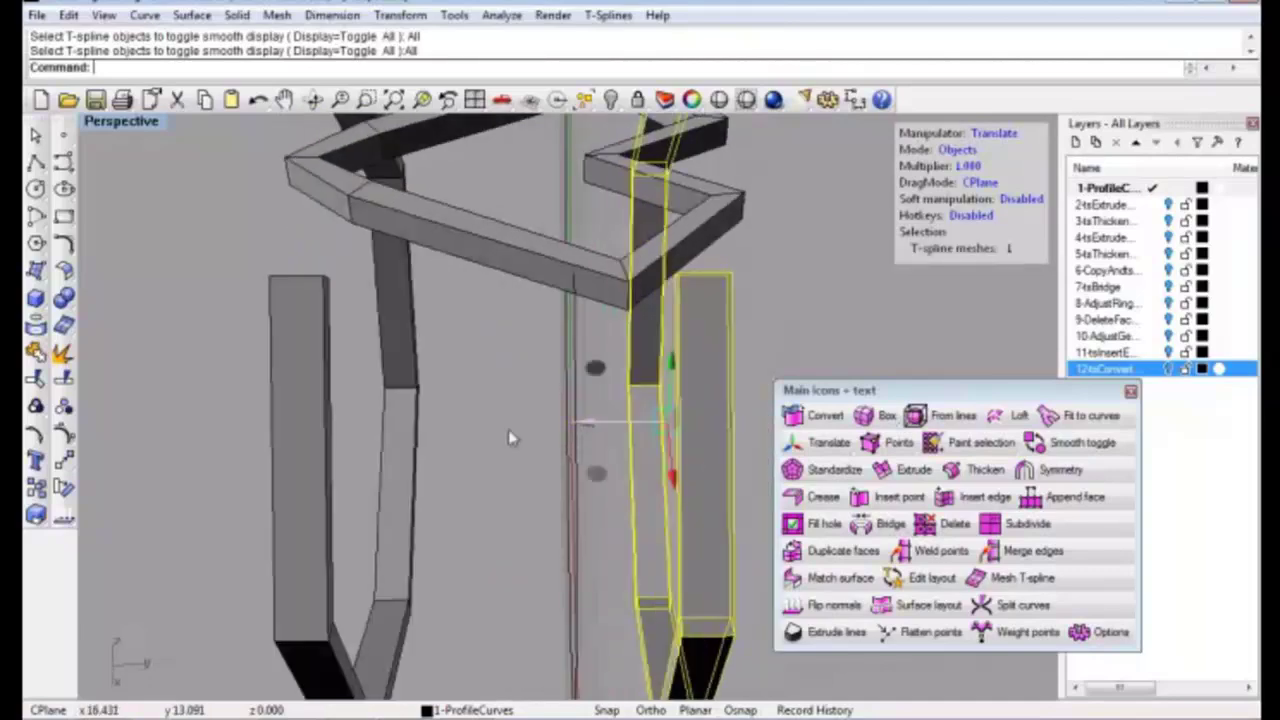
Bridge a heart face to the post's top end face
key("Escape")
right_click_drag(514, 437, 630, 425)
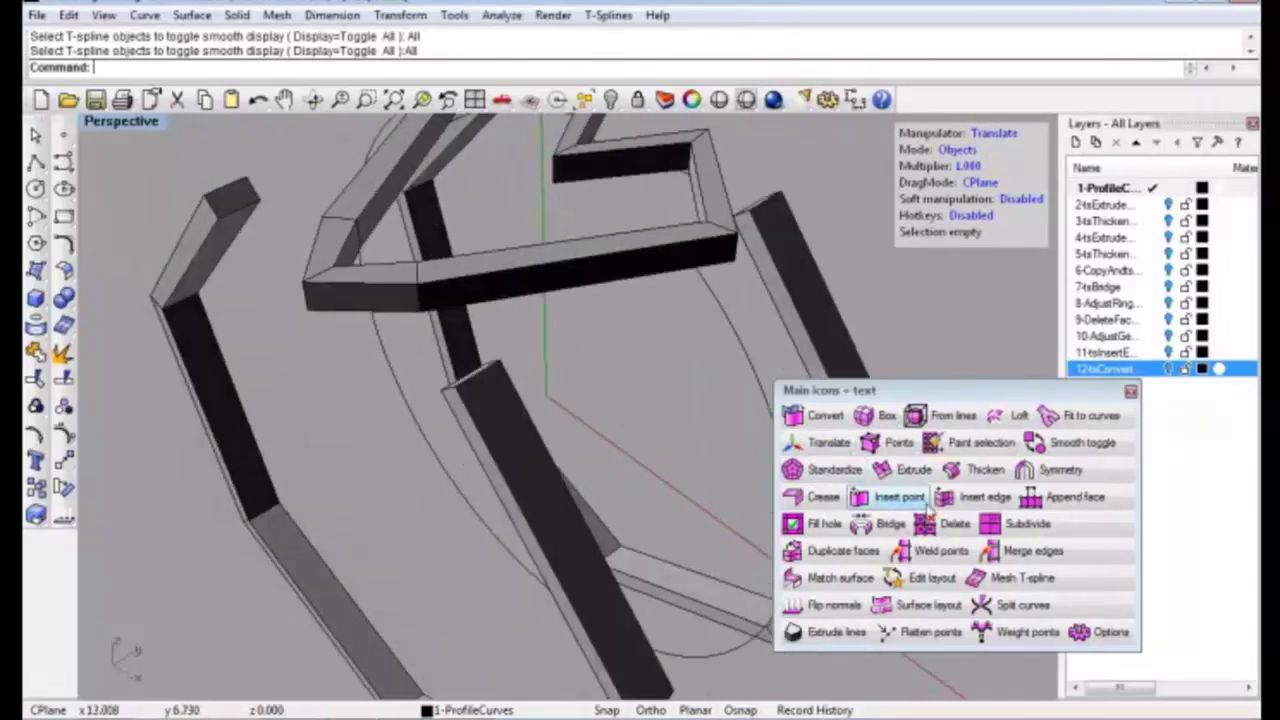
left_click(880, 523)
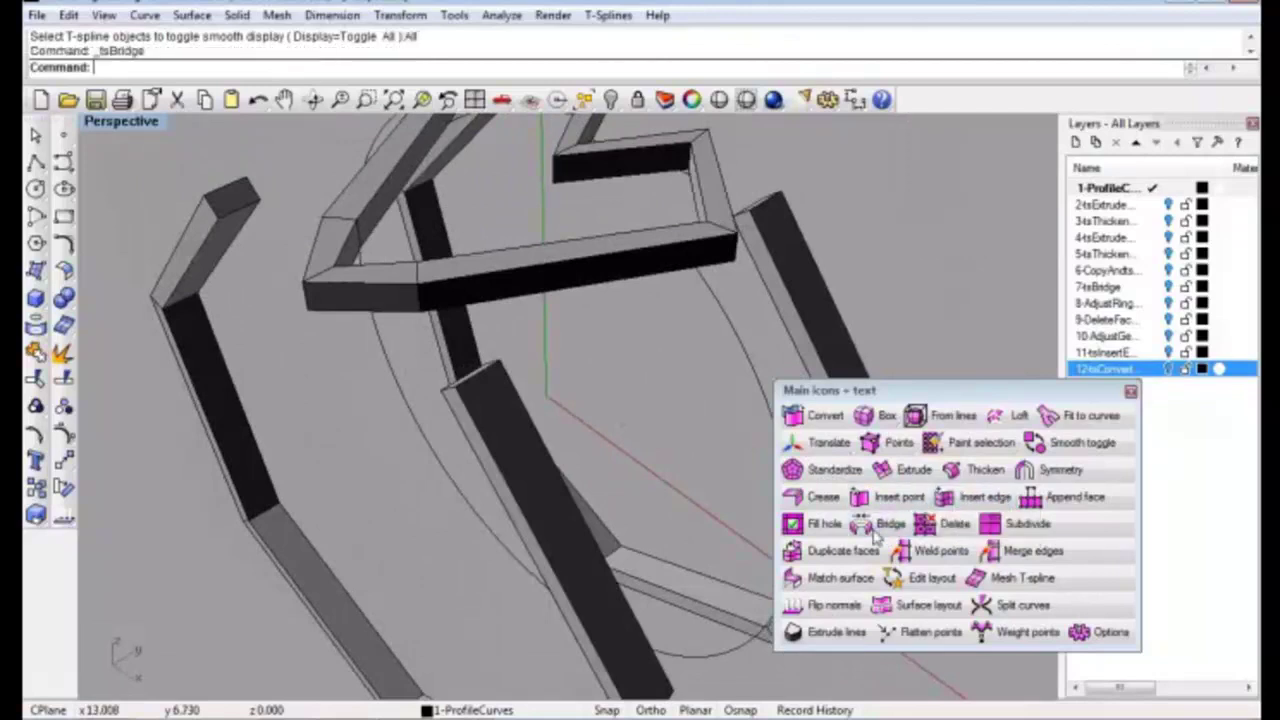
left_click(350, 300)
right_click_drag(350, 300, 500, 355)
left_click(665, 352)
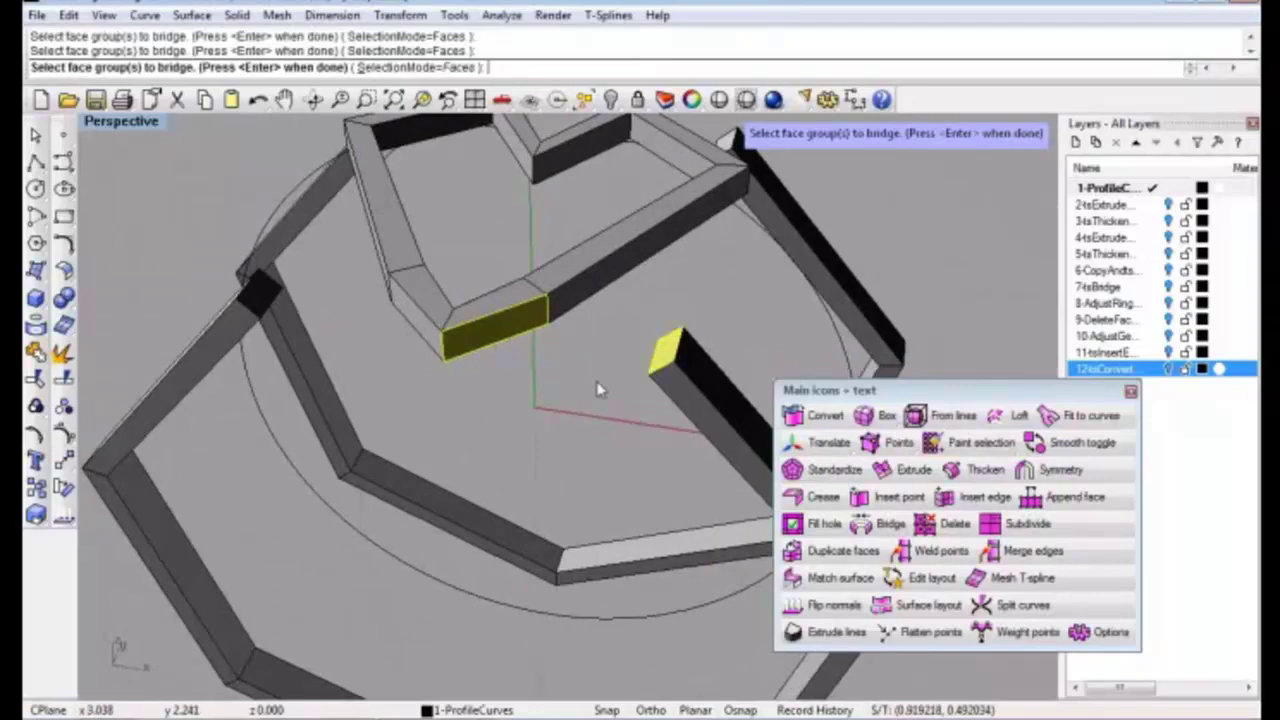
key("Return")
mouse_move(600, 388)
right_mouse_down()
mouse_move(636, 392)
mouse_move(565, 343)
mouse_move(640, 360)
right_mouse_up()
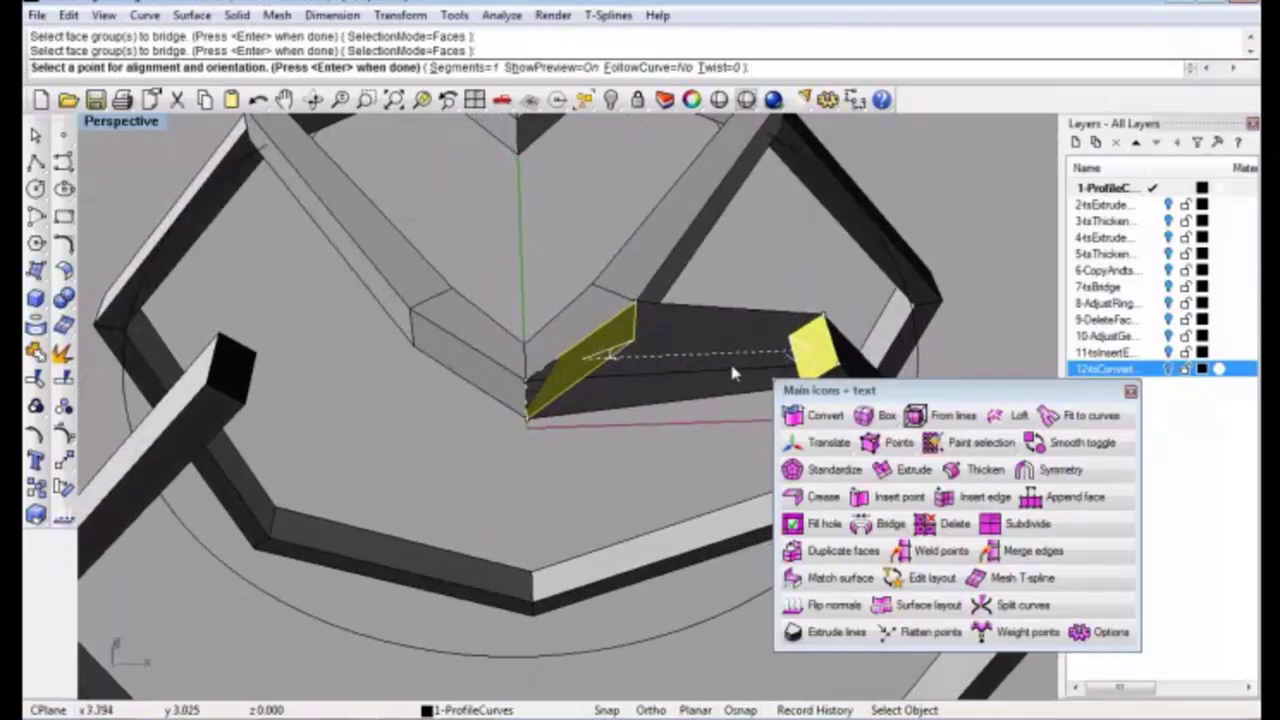
right_click_drag(731, 368, 700, 353)
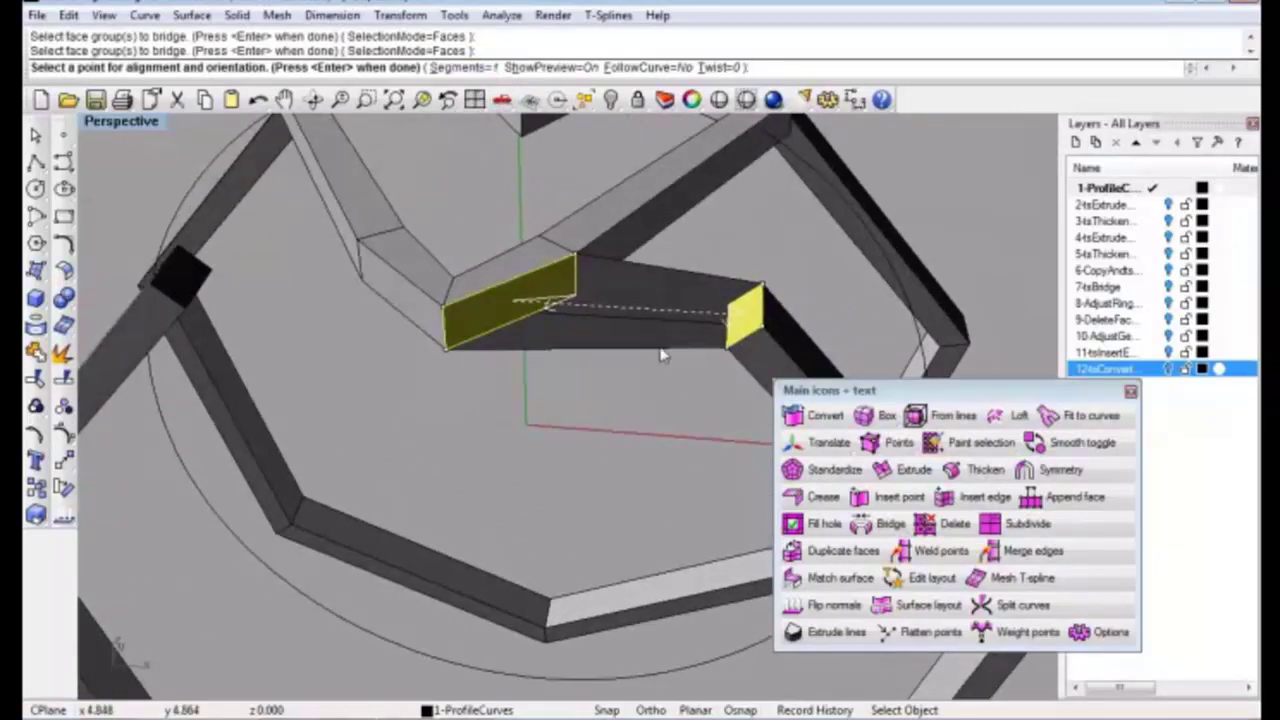
right_click(660, 355)
right_click_drag(663, 354, 585, 405)
Bridge the left arm's open end face to its matching face
right_click_drag(370, 302, 430, 330)
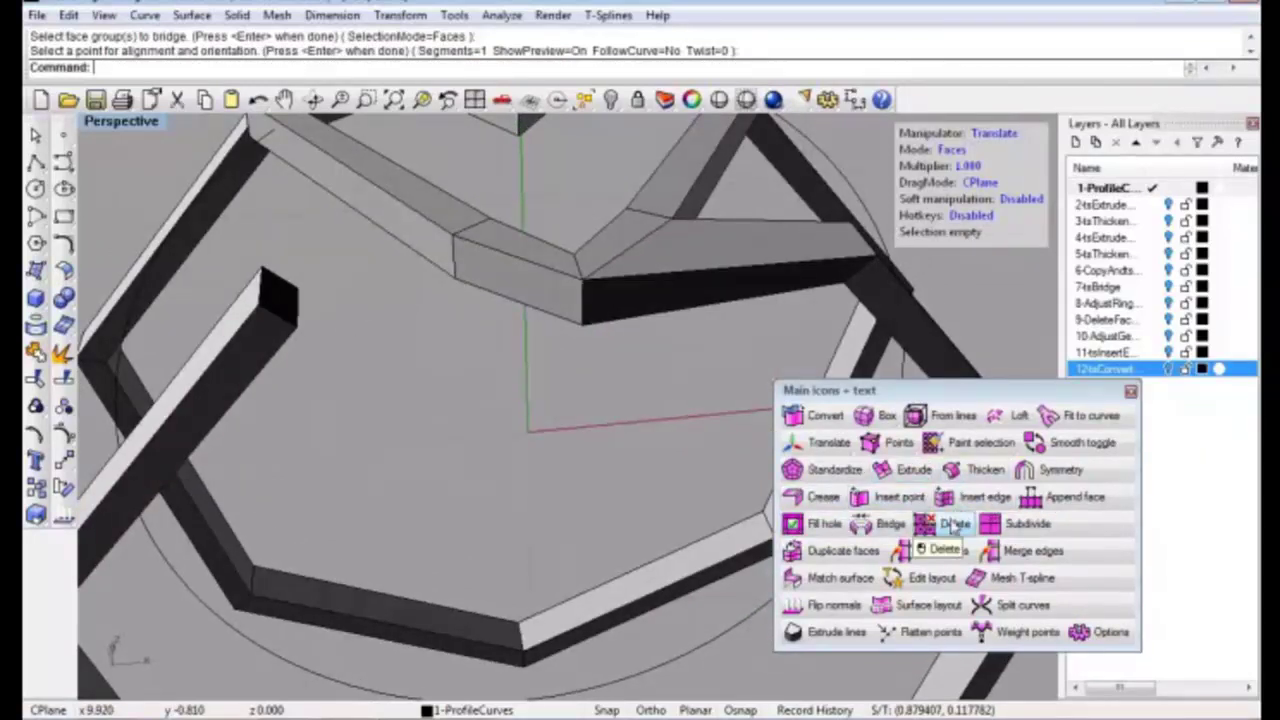
left_click(888, 523)
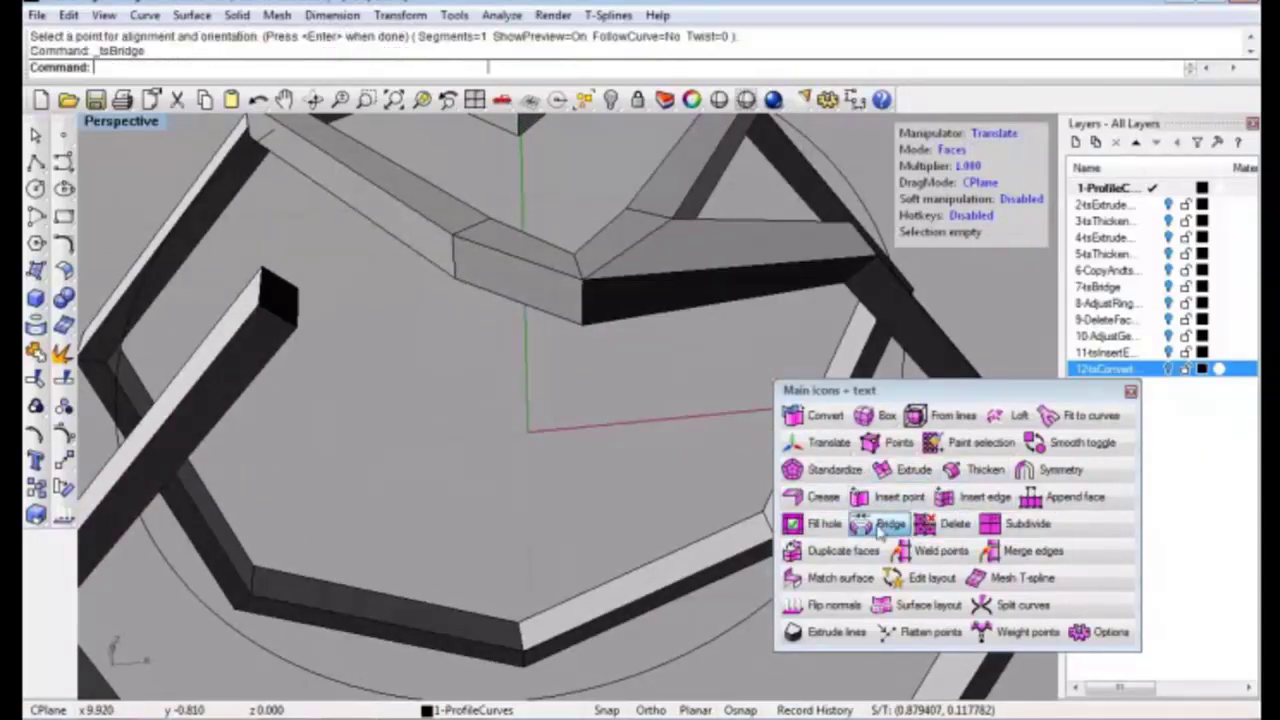
left_click(447, 292)
mouse_move(447, 292)
right_mouse_down()
mouse_move(437, 391)
mouse_move(357, 343)
mouse_move(386, 343)
right_mouse_up()
key("Return")
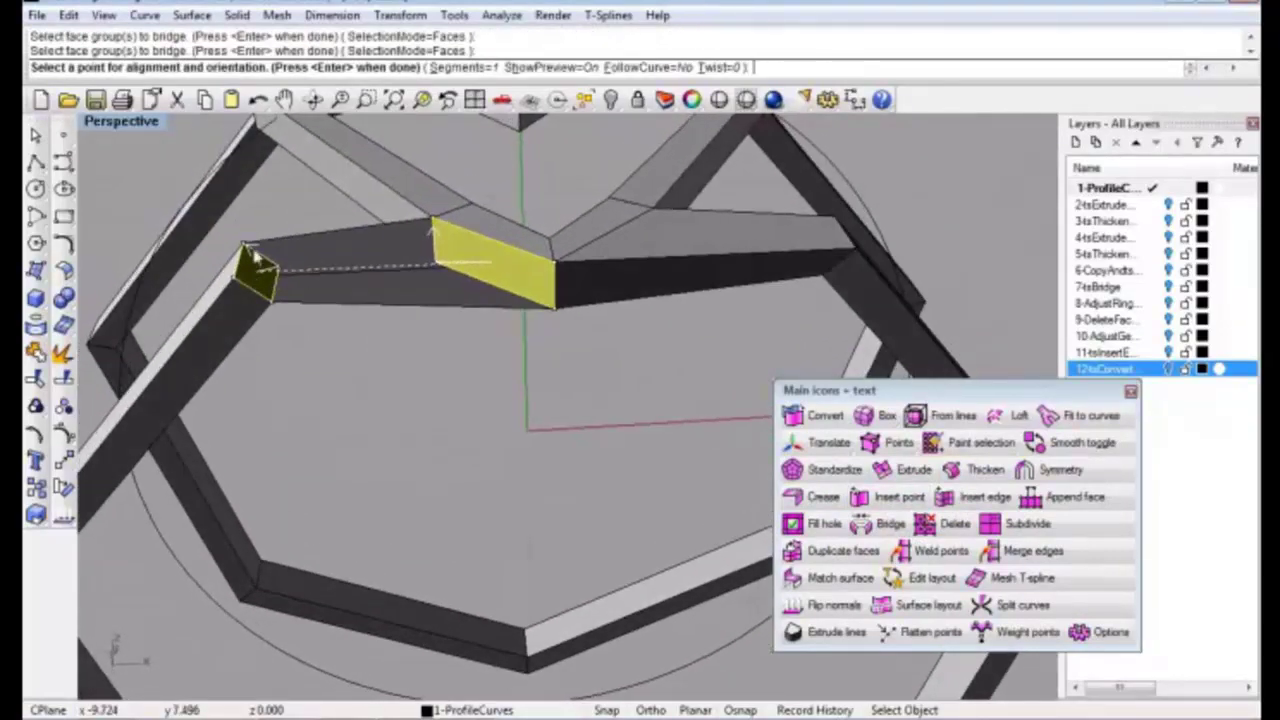
key("Return")
mouse_move(457, 303)
right_mouse_down()
mouse_move(486, 337)
mouse_move(440, 340)
right_mouse_up()
Turn smooth display back on for all T-splines and inspect the heart-to-shank junction
left_click(1076, 452)
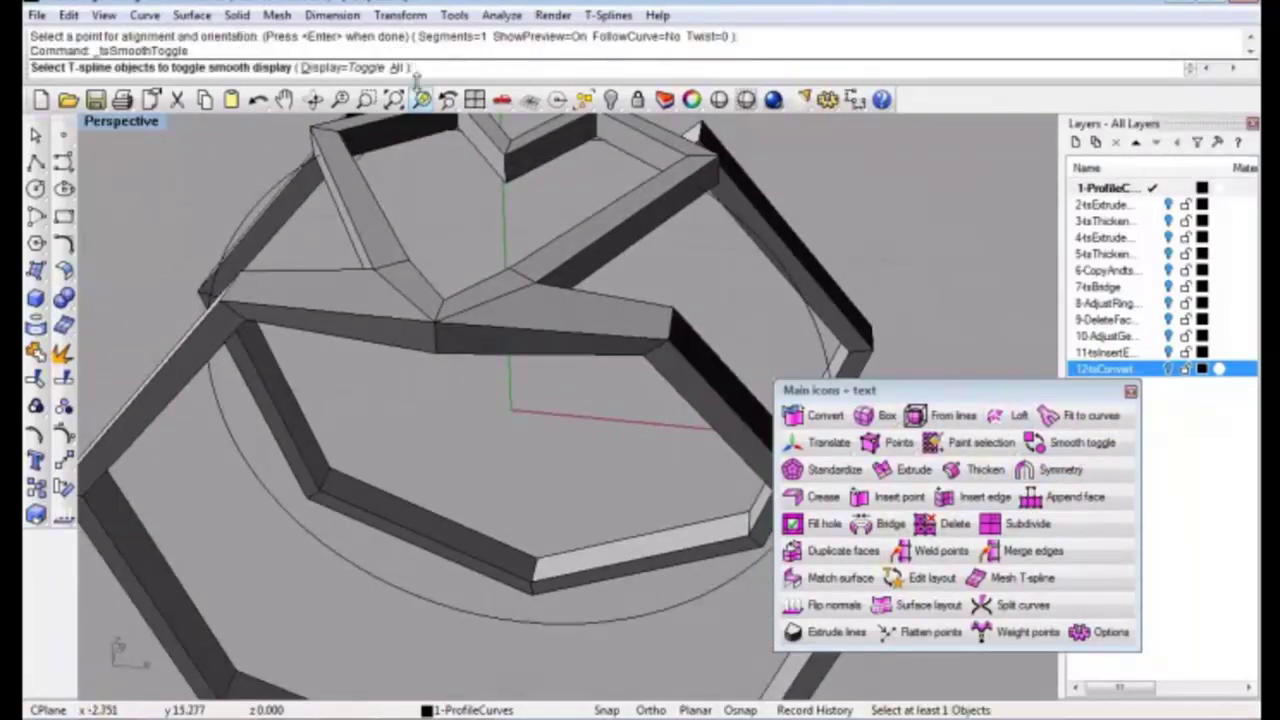
left_click(403, 68)
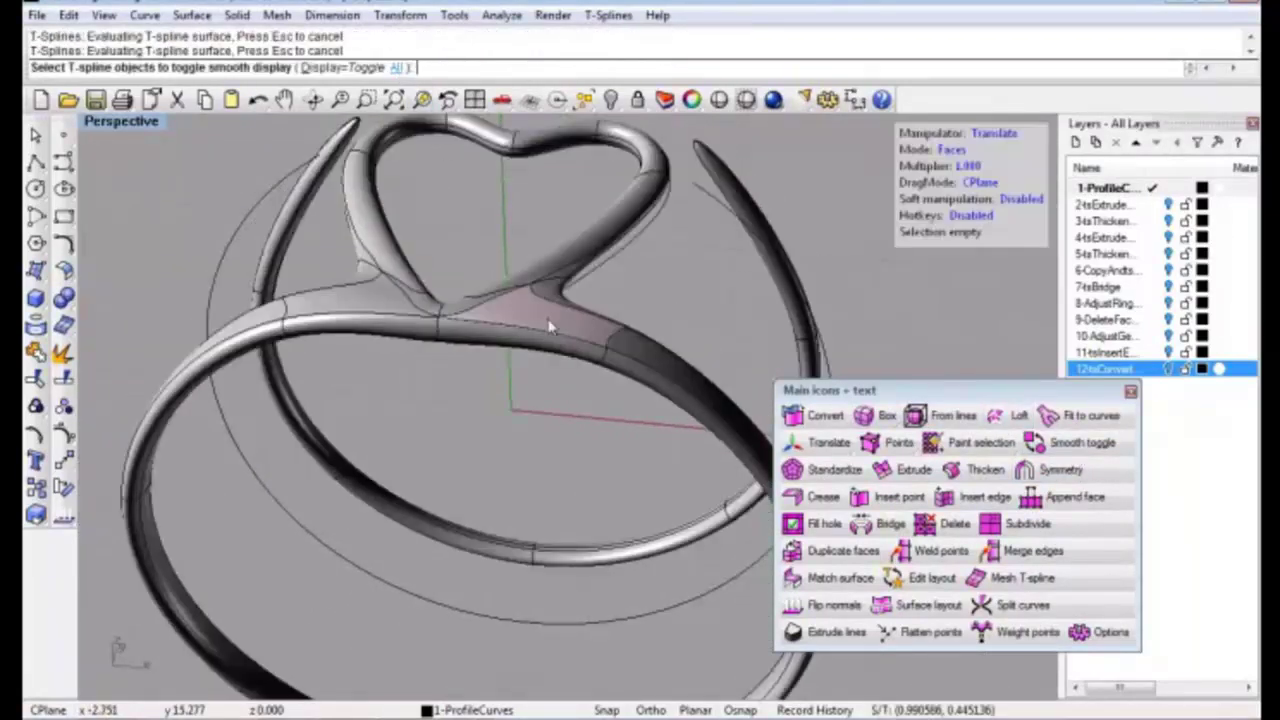
right_click_drag(537, 309, 529, 337)
right_click_drag(619, 432, 480, 423)
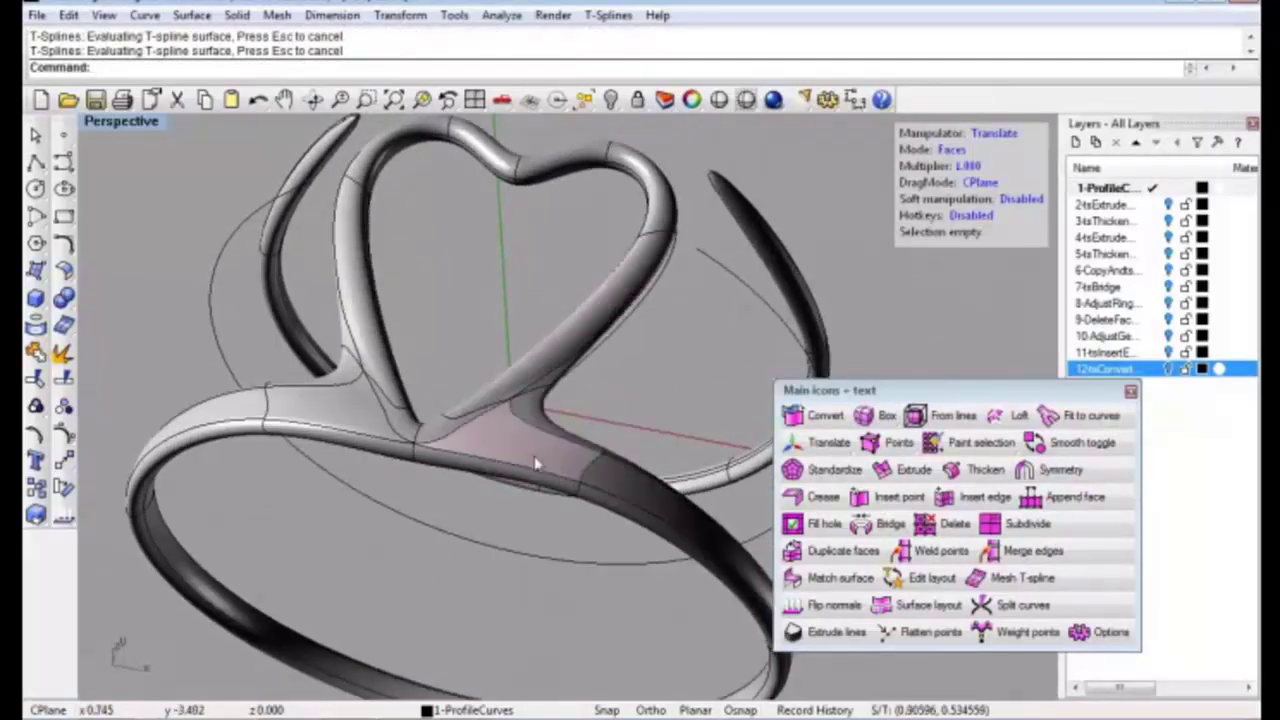
scroll(510, 440, "up", 1)
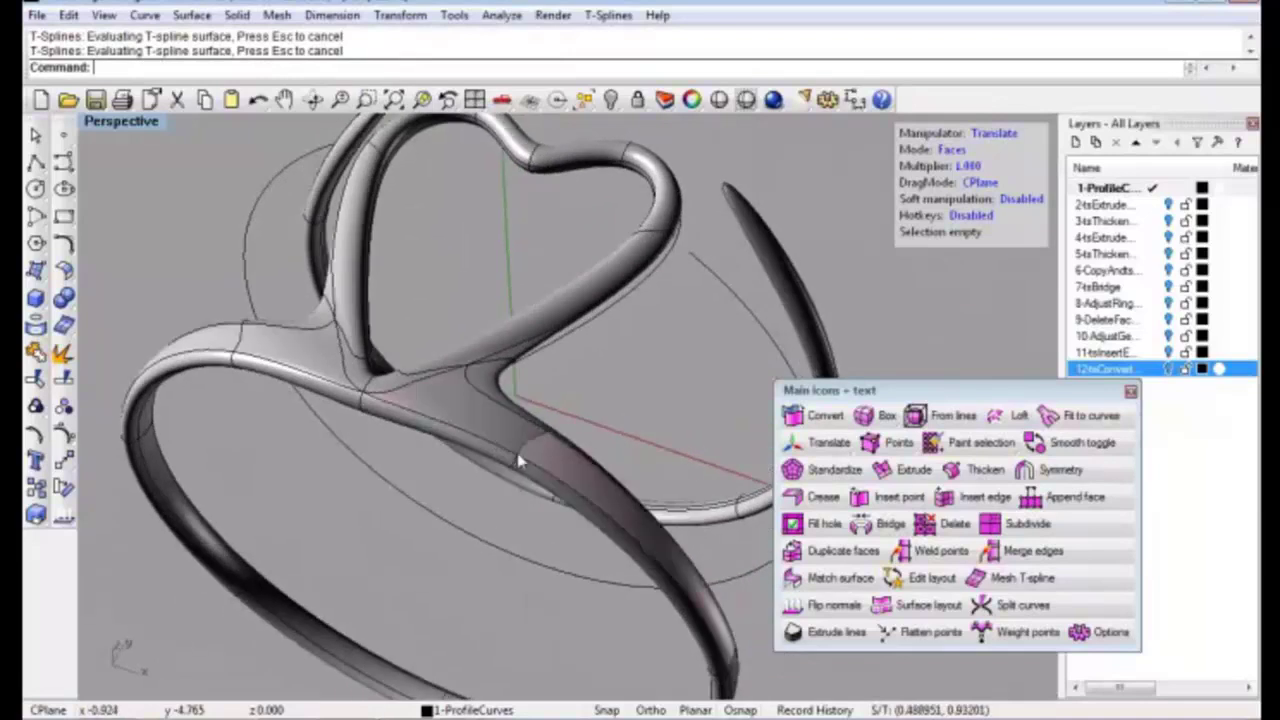
scroll(492, 407, "up", 1)
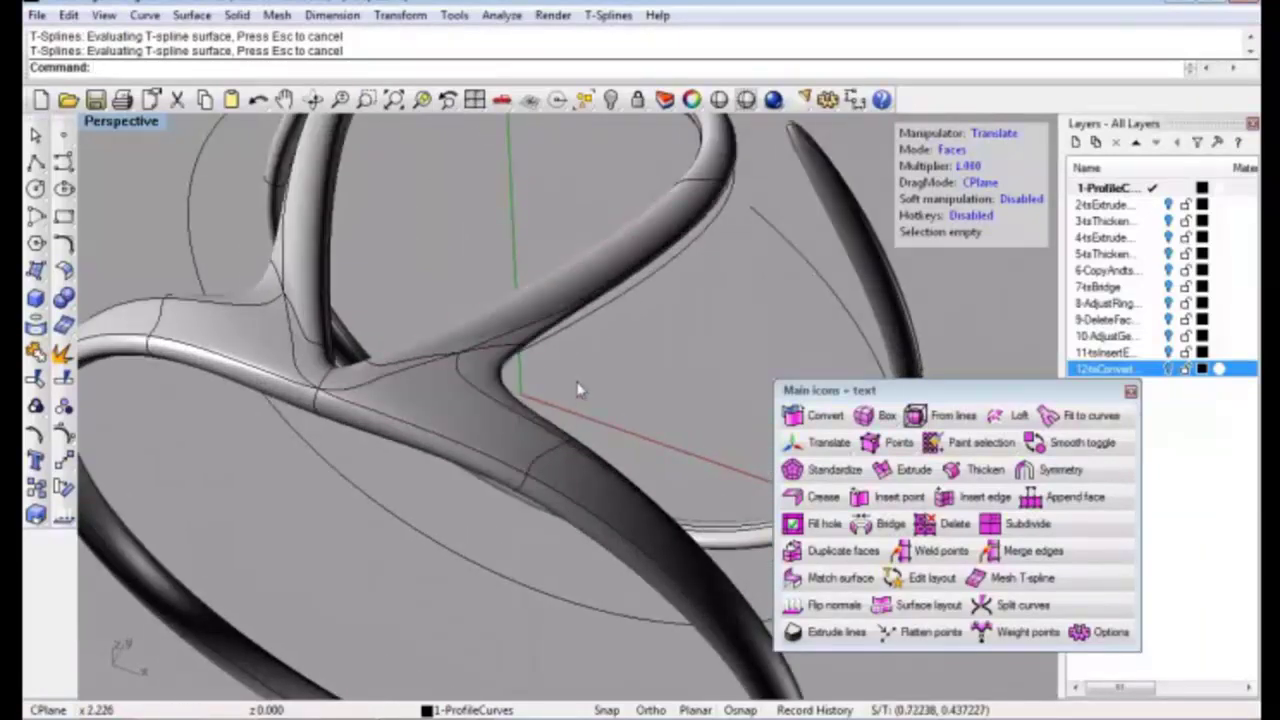
scroll(569, 376, "down", 1)
scroll(567, 374, "down", 2)
scroll(567, 374, "down", 1)
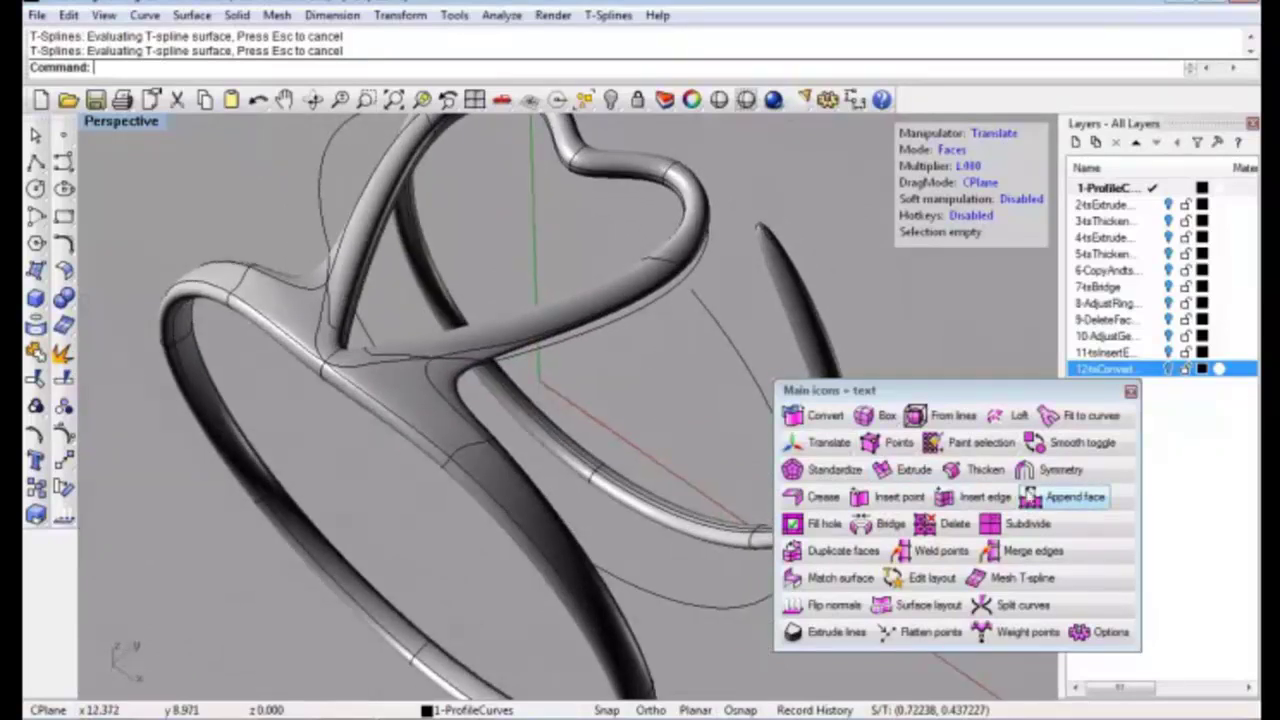
Return every T-spline to boxy display and orbit to the other side
left_click(1048, 451)
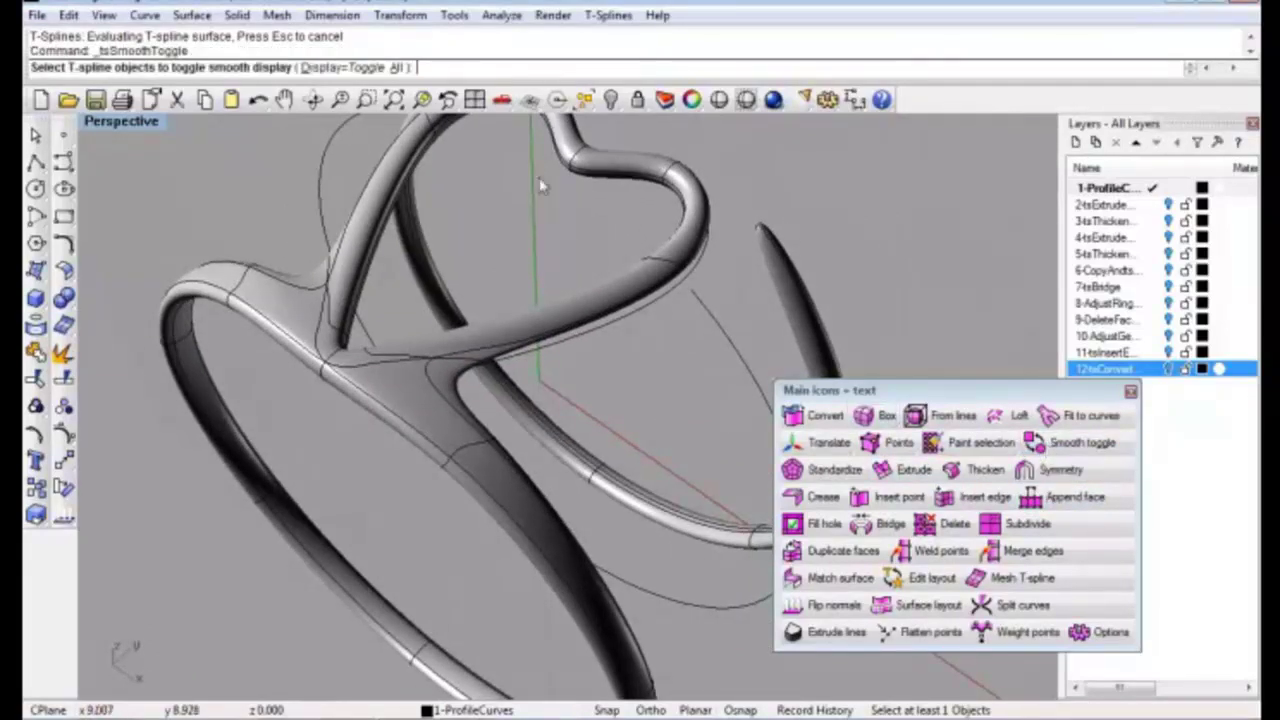
left_click(395, 67)
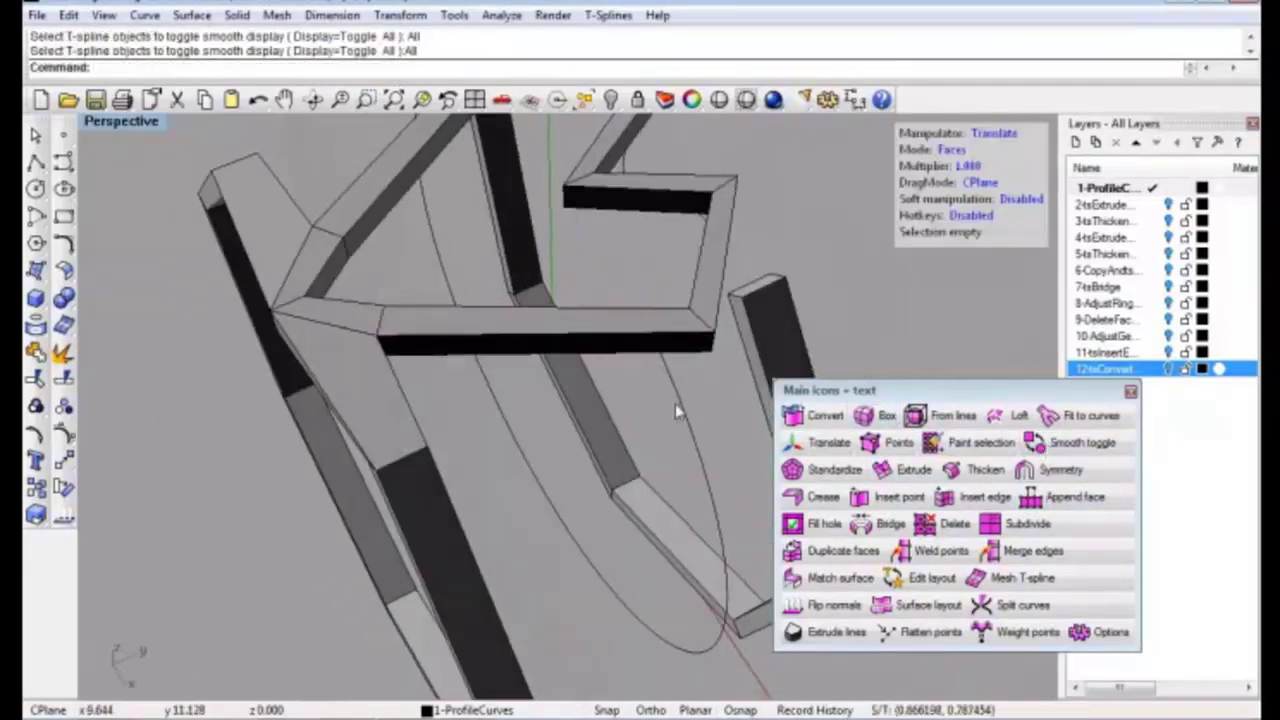
mouse_move(675, 404)
right_mouse_down()
mouse_move(640, 390)
mouse_move(560, 420)
right_mouse_up()
Bridge the first pair of selected frame faces, adjusting its alignment points
left_click(600, 305)
left_click(470, 385, "shift")
right_click_drag(470, 385, 1010, 490)
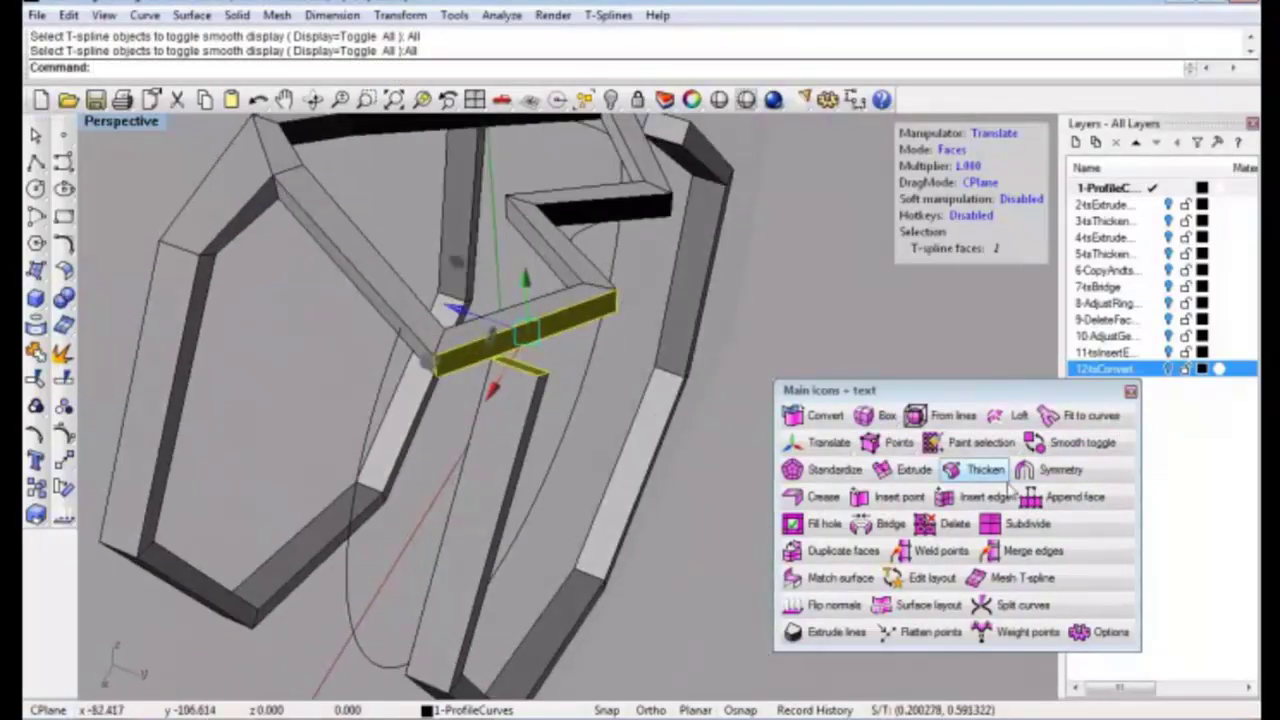
left_click(888, 523)
left_click(538, 318)
key("Return")
mouse_move(557, 343)
right_mouse_down()
mouse_move(549, 329)
mouse_move(514, 337)
mouse_move(422, 415)
mouse_move(355, 413)
right_mouse_up()
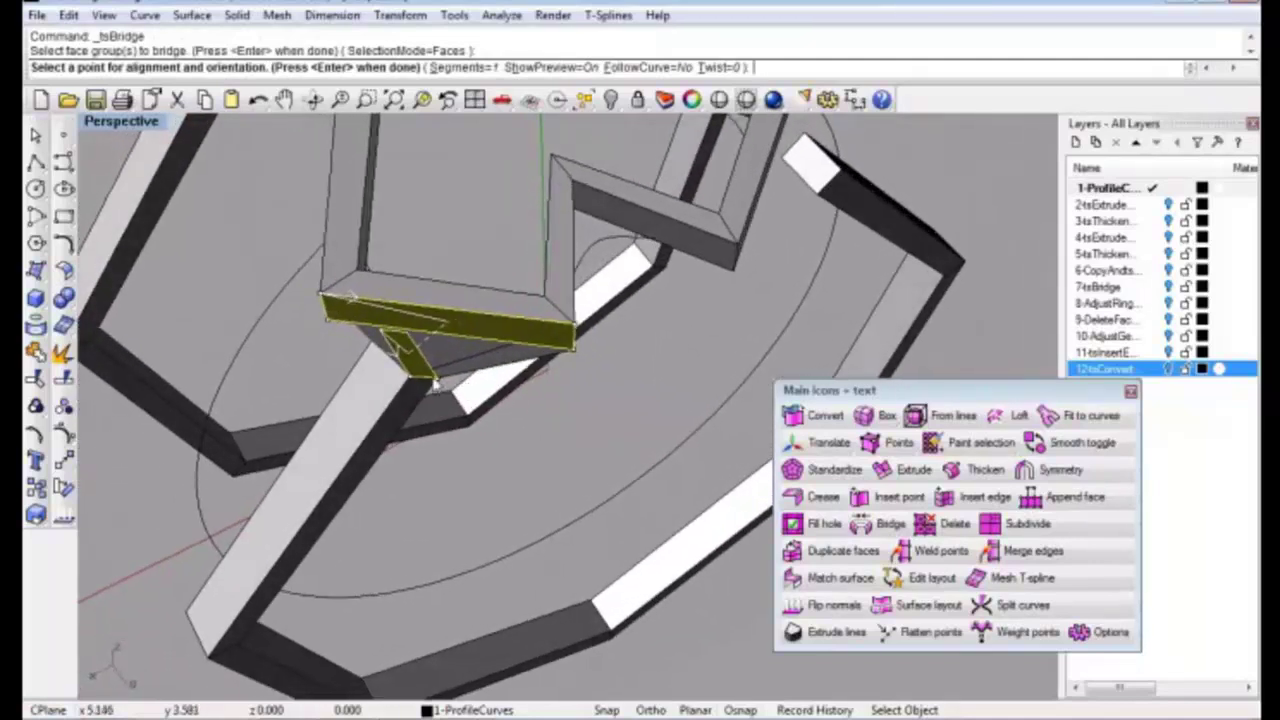
left_click(439, 388)
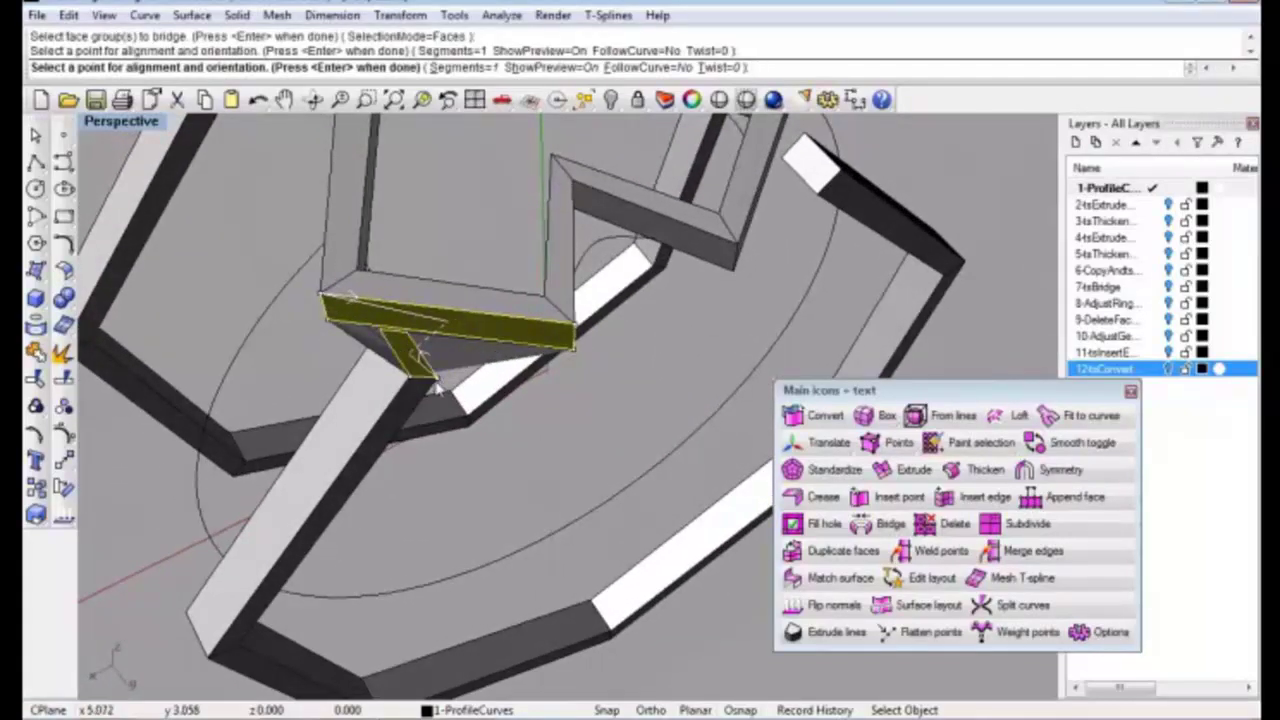
left_click(415, 356)
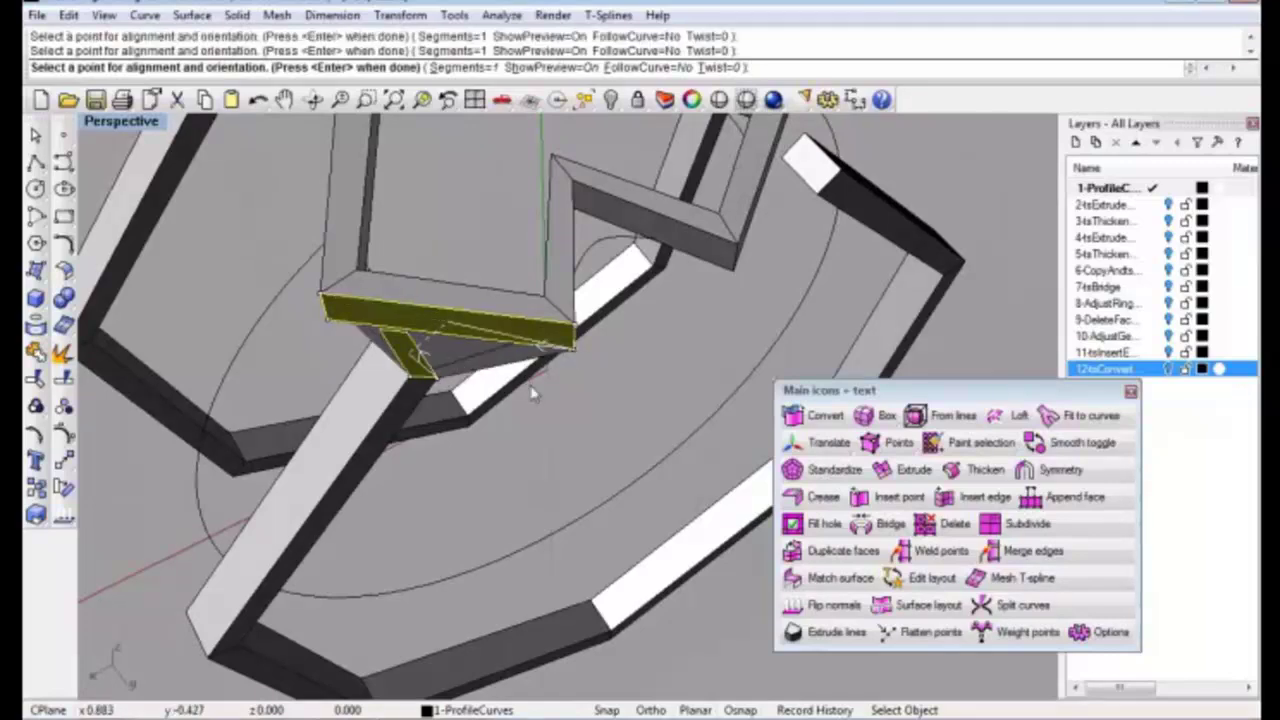
mouse_move(533, 393)
right_mouse_down()
mouse_move(400, 320)
mouse_move(430, 300)
mouse_move(400, 280)
mouse_move(414, 266)
mouse_move(391, 271)
mouse_move(548, 289)
mouse_move(423, 257)
right_mouse_up()
key("Escape")
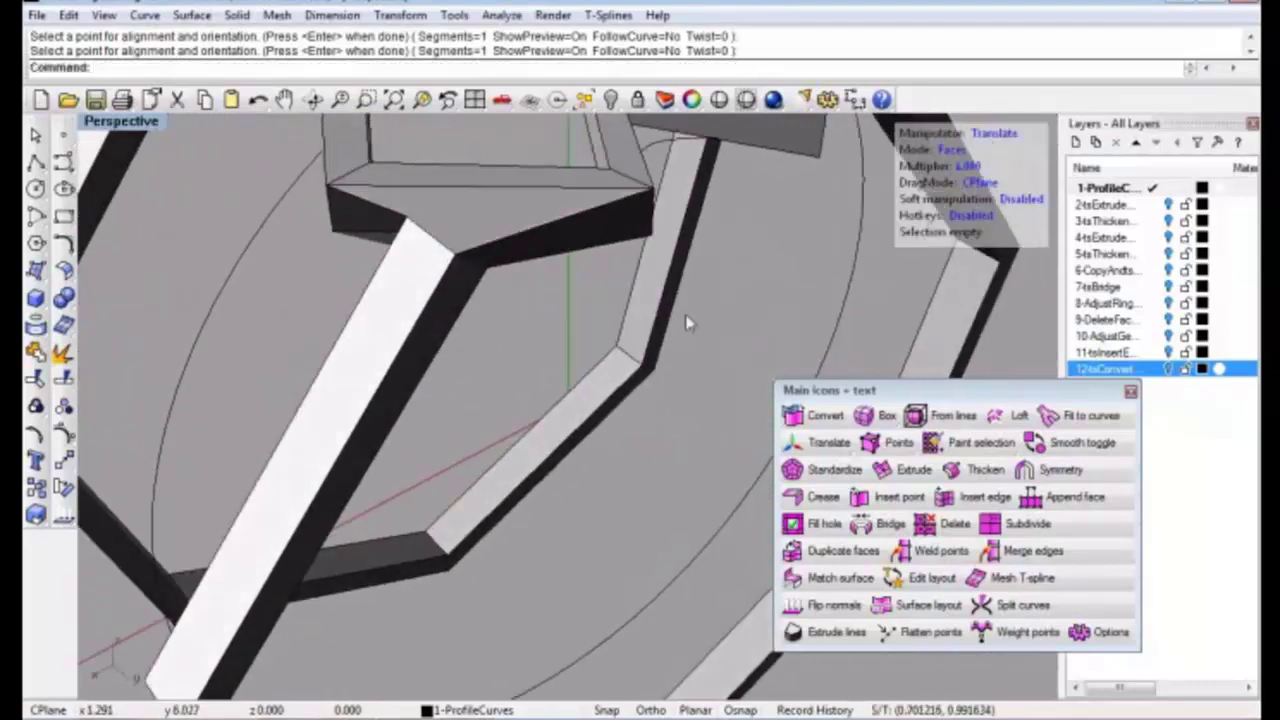
Bridge the next face pair, joining the other post's end to the heart frame
mouse_move(686, 322)
right_mouse_down()
mouse_move(571, 366)
mouse_move(700, 395)
right_mouse_up()
left_click(571, 366)
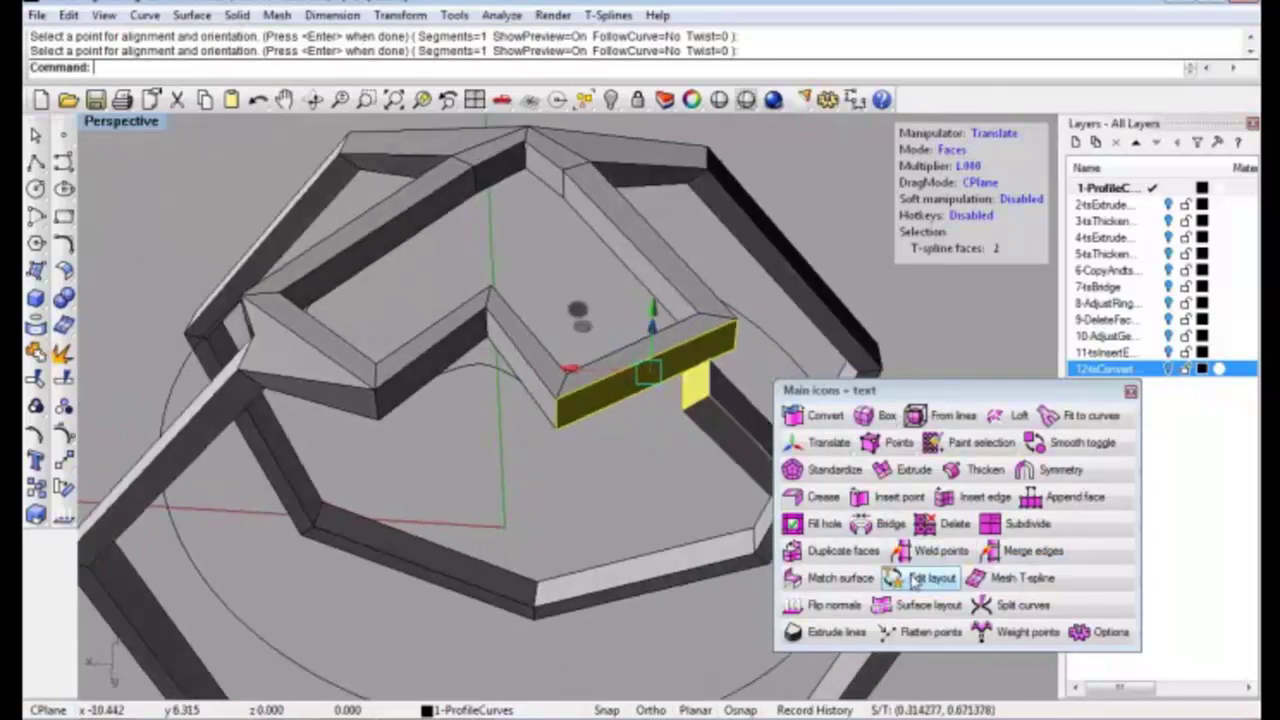
left_click(877, 530)
key("Return")
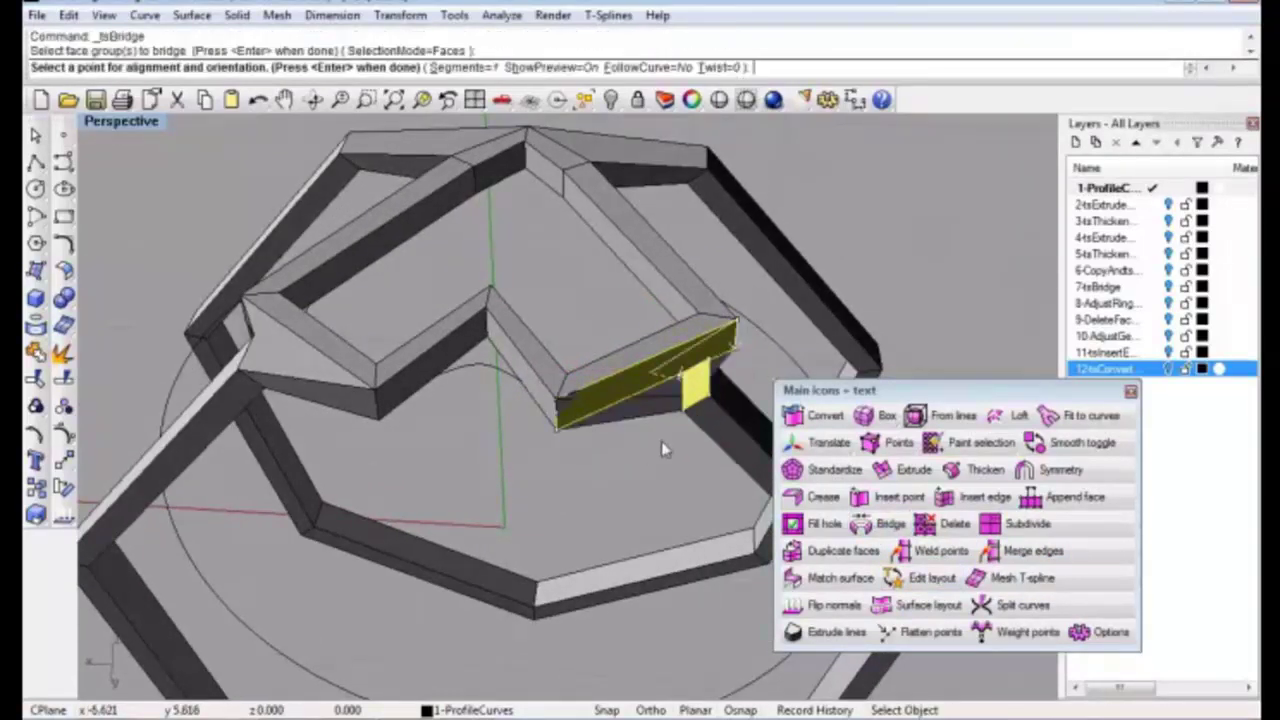
mouse_move(661, 446)
right_mouse_down()
mouse_move(600, 420)
mouse_move(642, 374)
mouse_move(613, 393)
mouse_move(668, 504)
right_mouse_up()
key("Return")
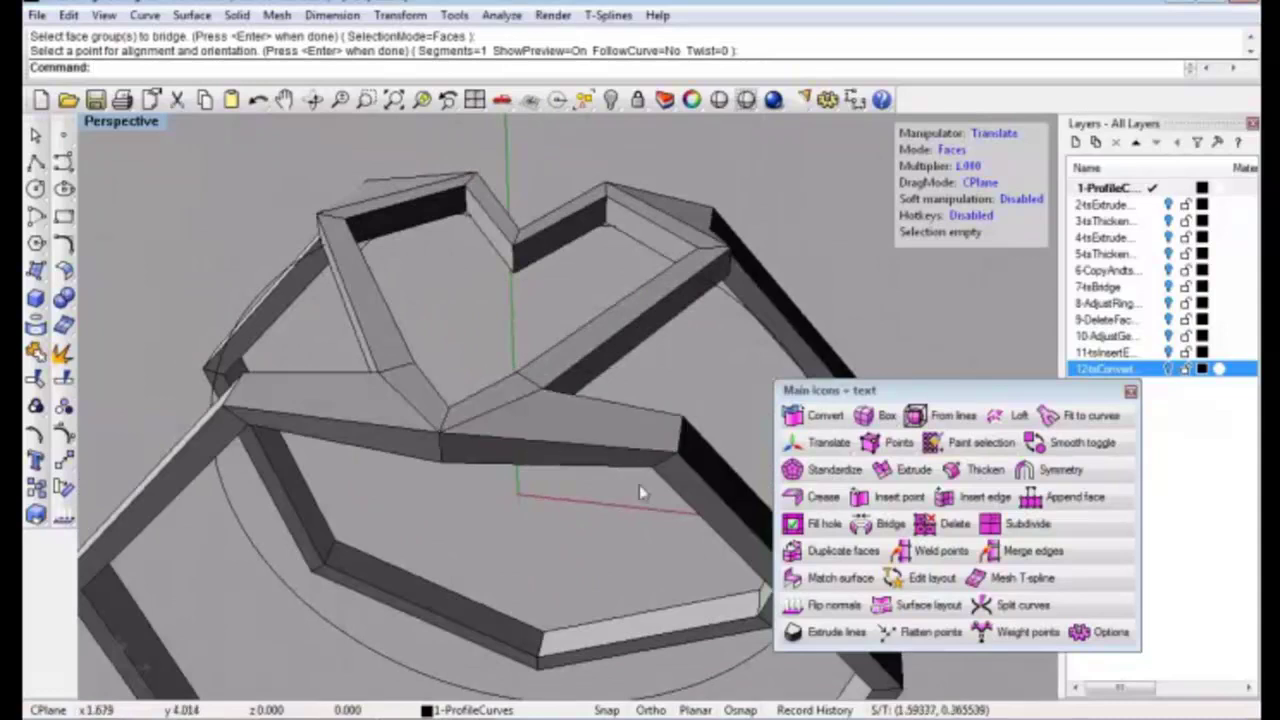
Smooth all T-splines and orbit around the ring to inspect the rounded heart-to-post joins
left_click(1068, 452)
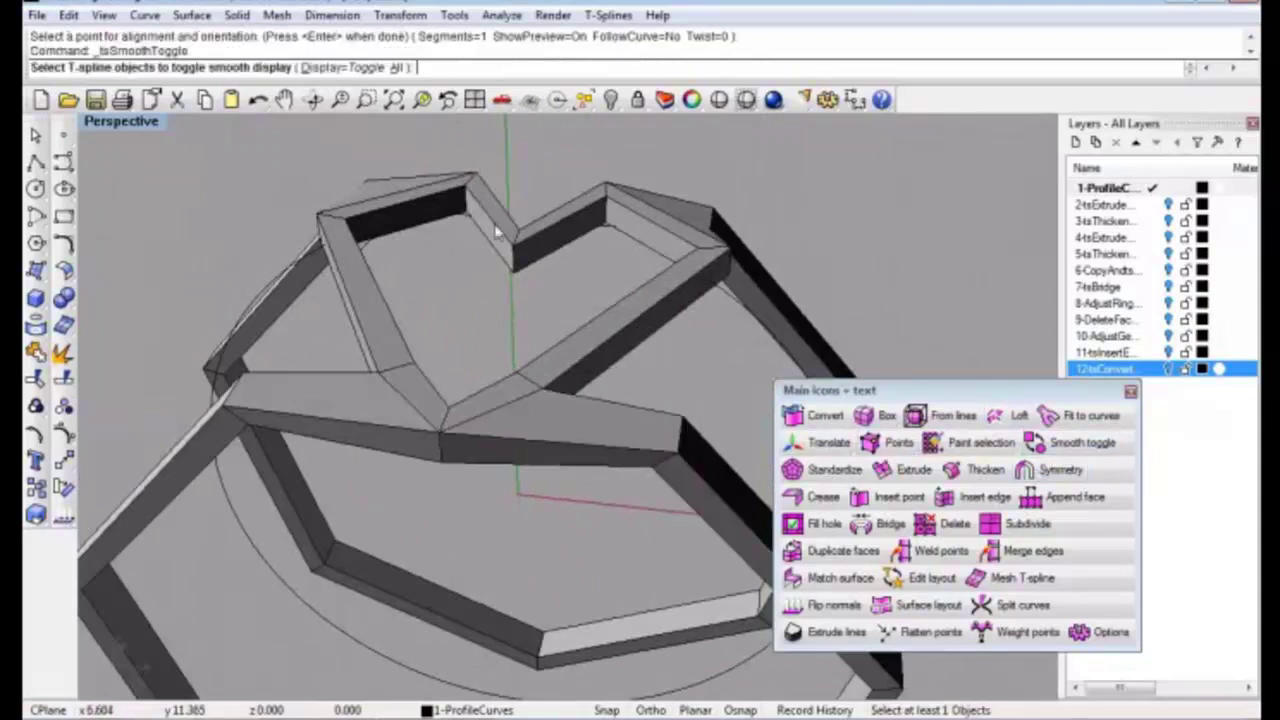
left_click(401, 67)
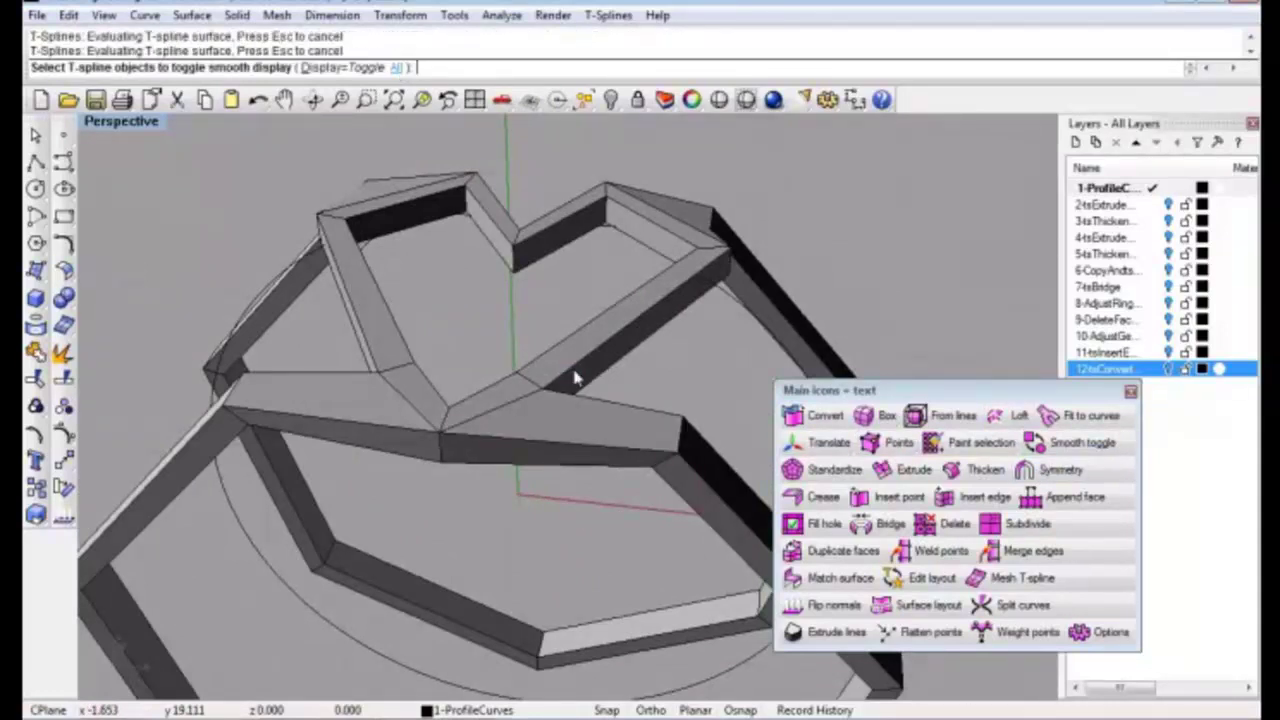
mouse_move(625, 400)
right_mouse_down()
mouse_move(580, 431)
mouse_move(570, 395)
mouse_move(406, 368)
mouse_move(493, 368)
right_mouse_up()
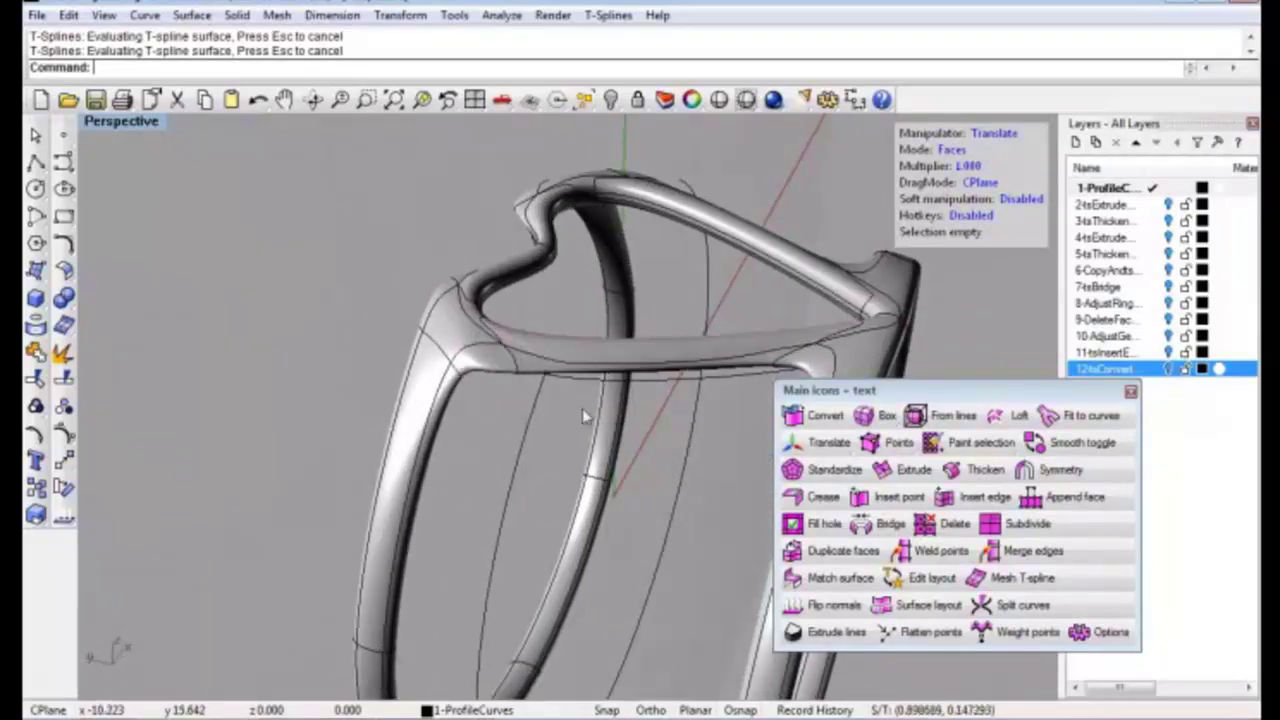
mouse_move(582, 408)
right_mouse_down()
mouse_move(657, 313)
mouse_move(575, 393)
right_mouse_up()
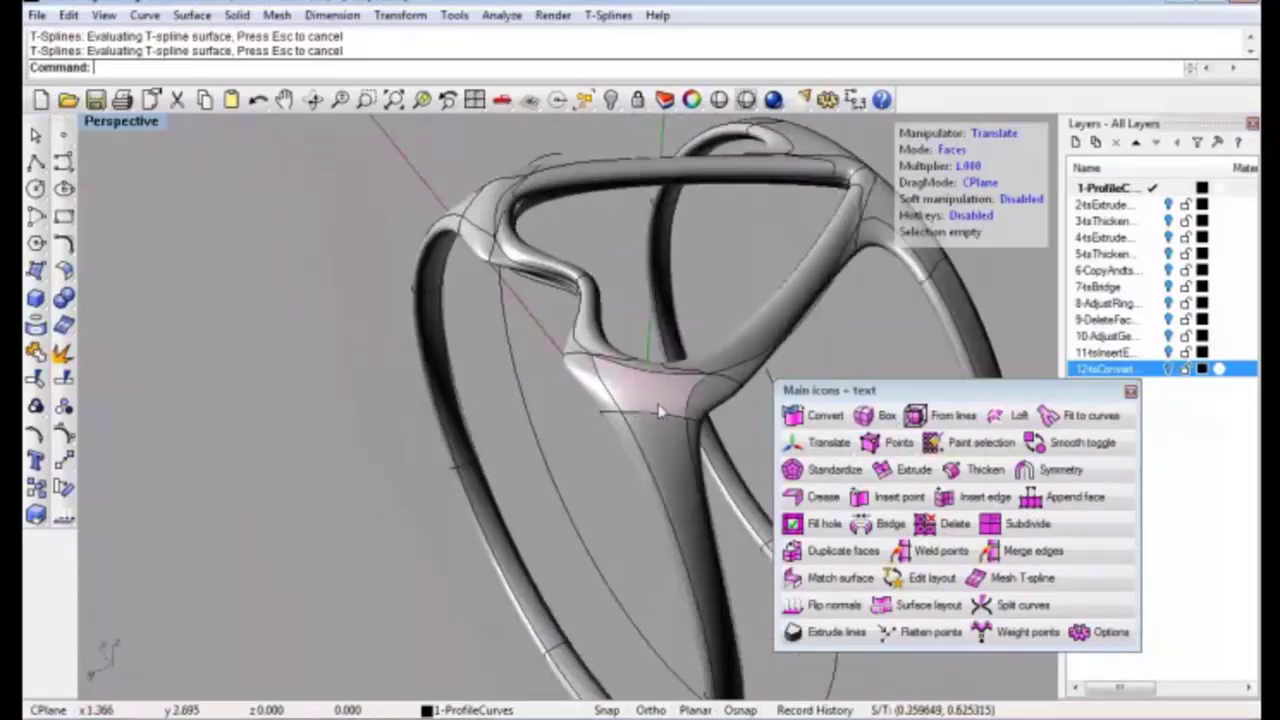
mouse_move(650, 410)
right_mouse_down()
mouse_move(510, 390)
mouse_move(606, 411)
right_mouse_up()
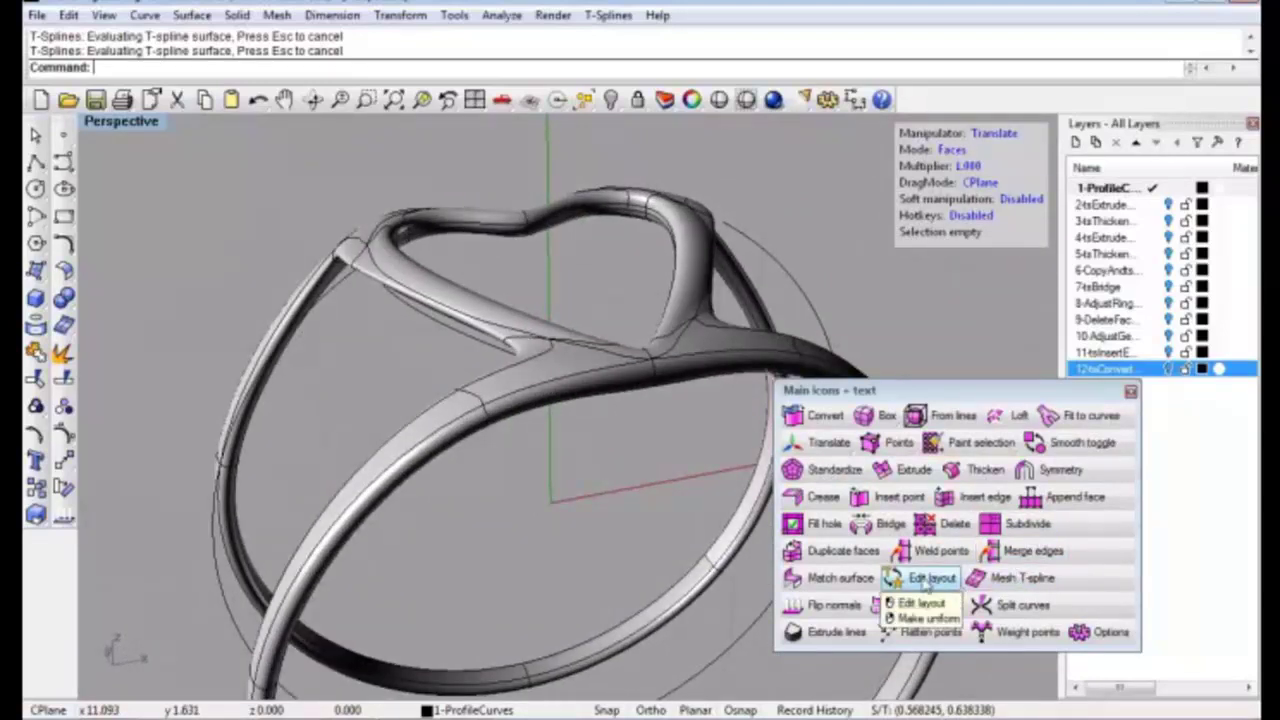
Apply Make uniform to the joined heart-and-shank ring, then view it from the front
right_click(926, 580)
left_click(651, 365)
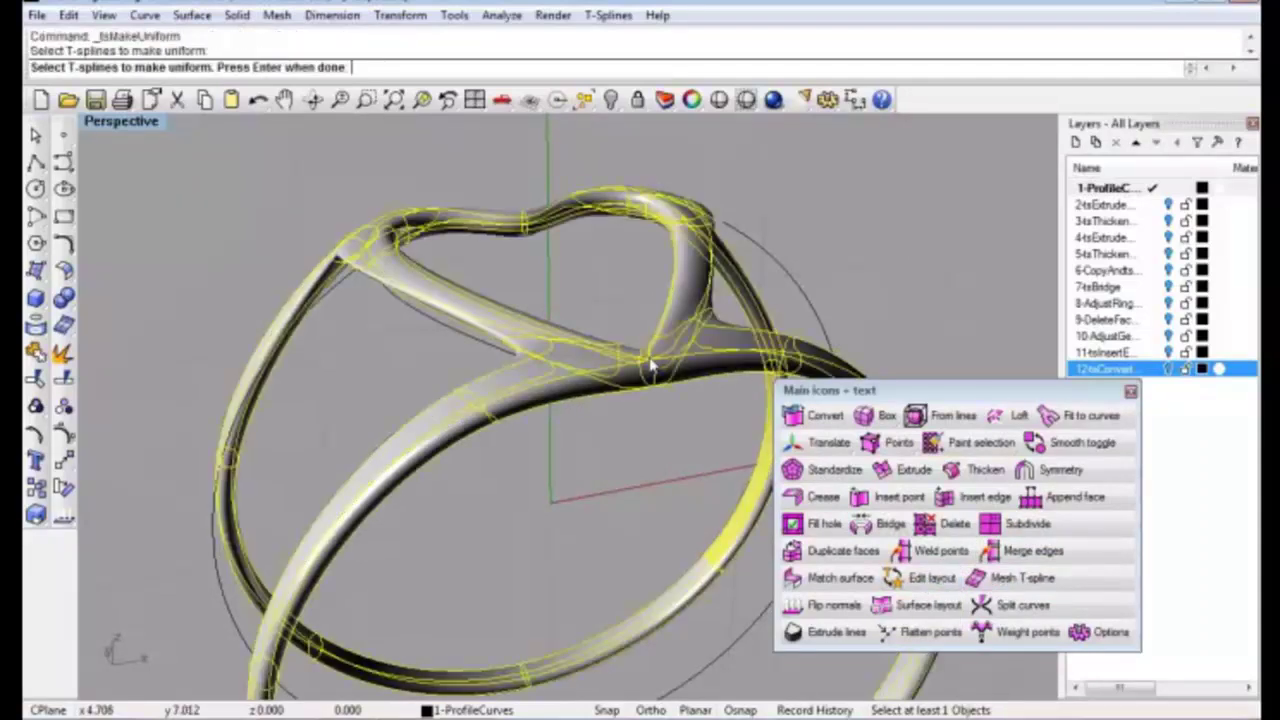
key("Return")
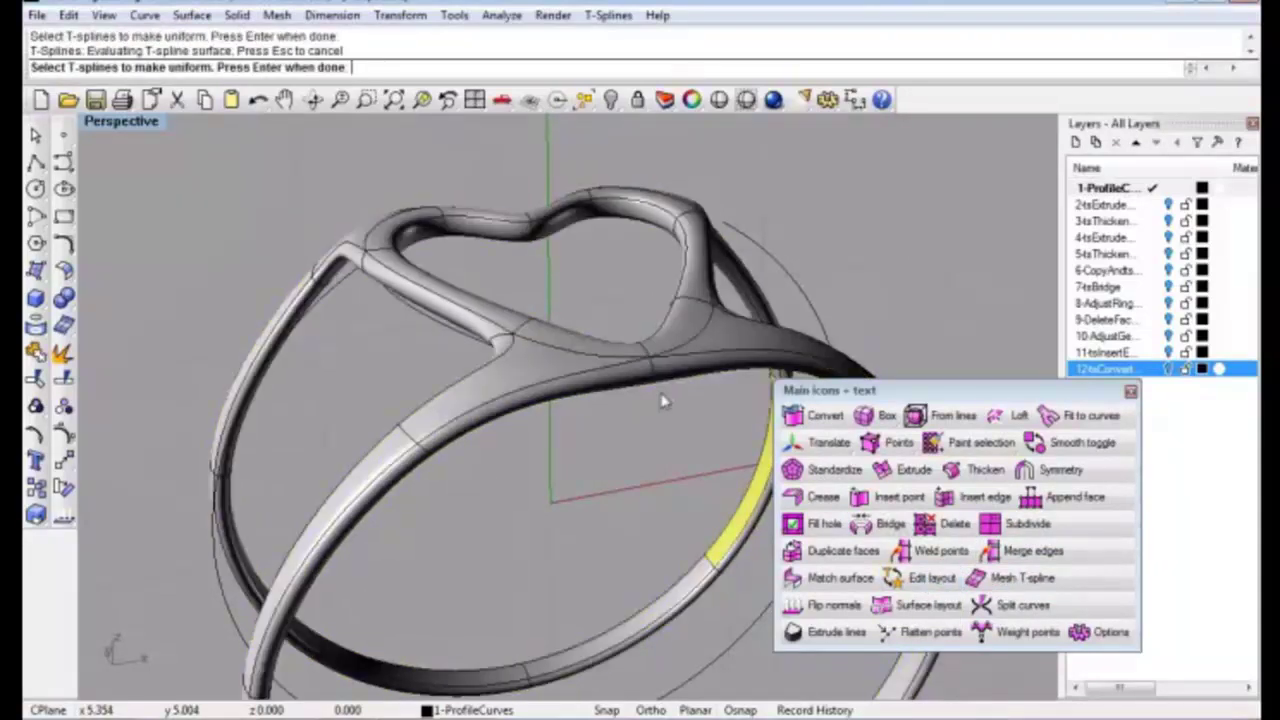
mouse_move(660, 401)
right_mouse_down()
mouse_move(614, 519)
mouse_move(590, 490)
mouse_move(614, 403)
mouse_move(555, 375)
mouse_move(675, 393)
right_mouse_up()
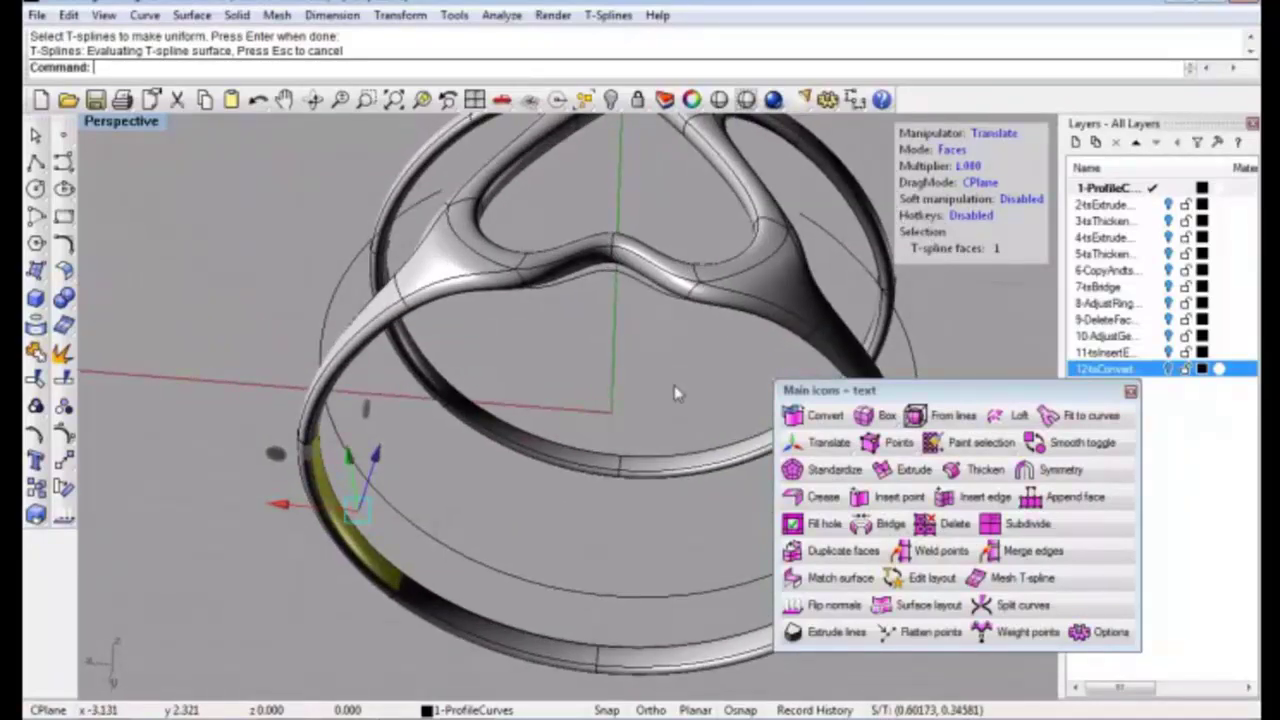
mouse_move(620, 345)
right_mouse_down()
mouse_move(548, 327)
mouse_move(582, 358)
right_mouse_up()
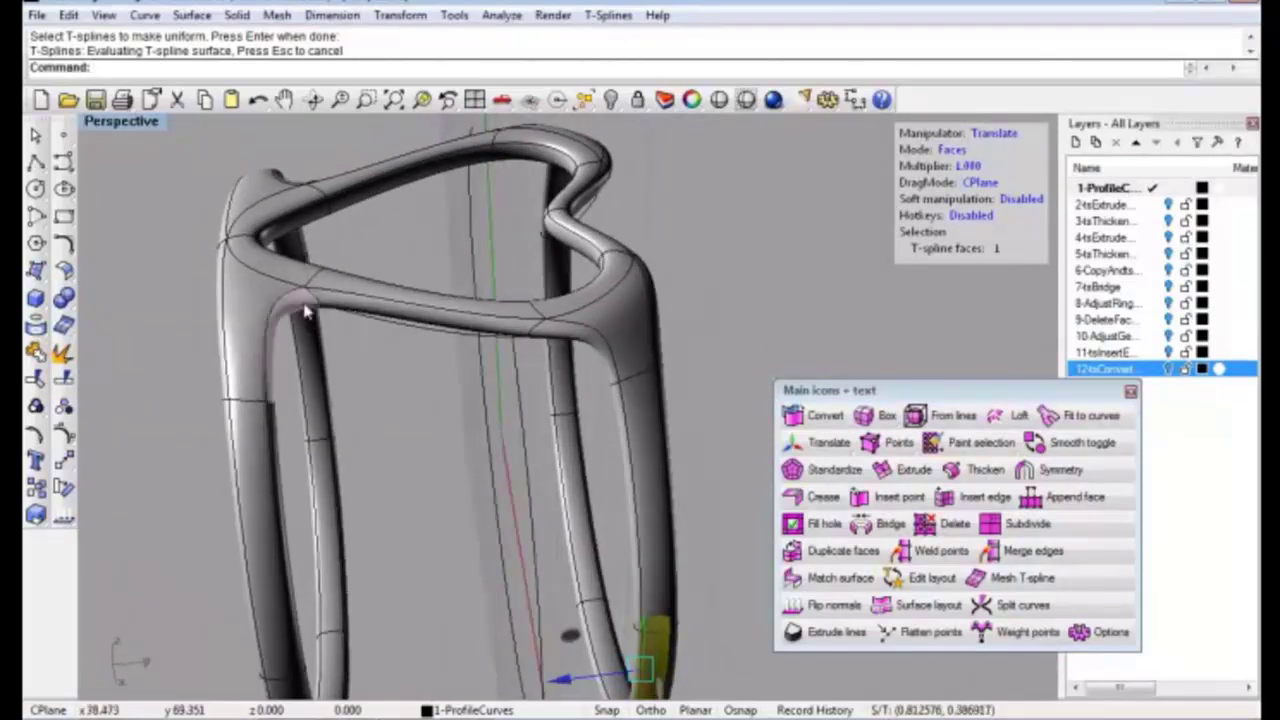
left_click(278, 355)
right_click_drag(278, 368, 394, 429)
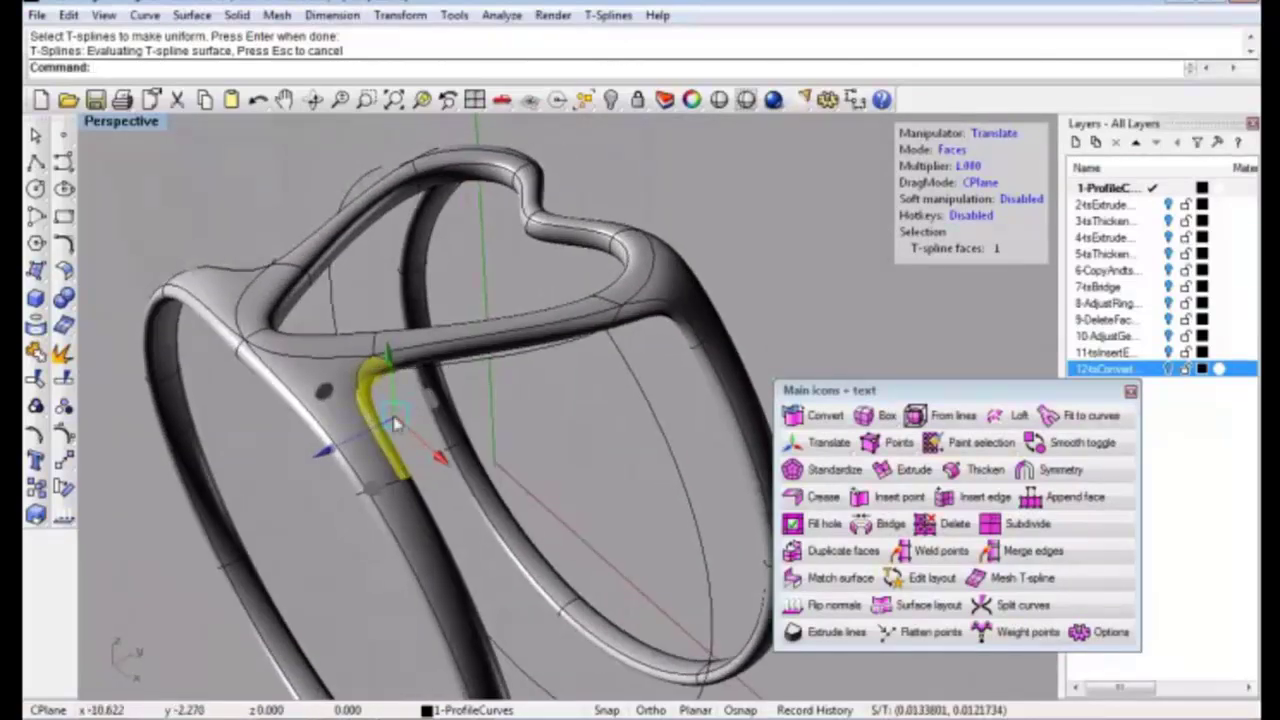
scroll(394, 429, "up", 2)
right_click_drag(395, 488, 432, 515)
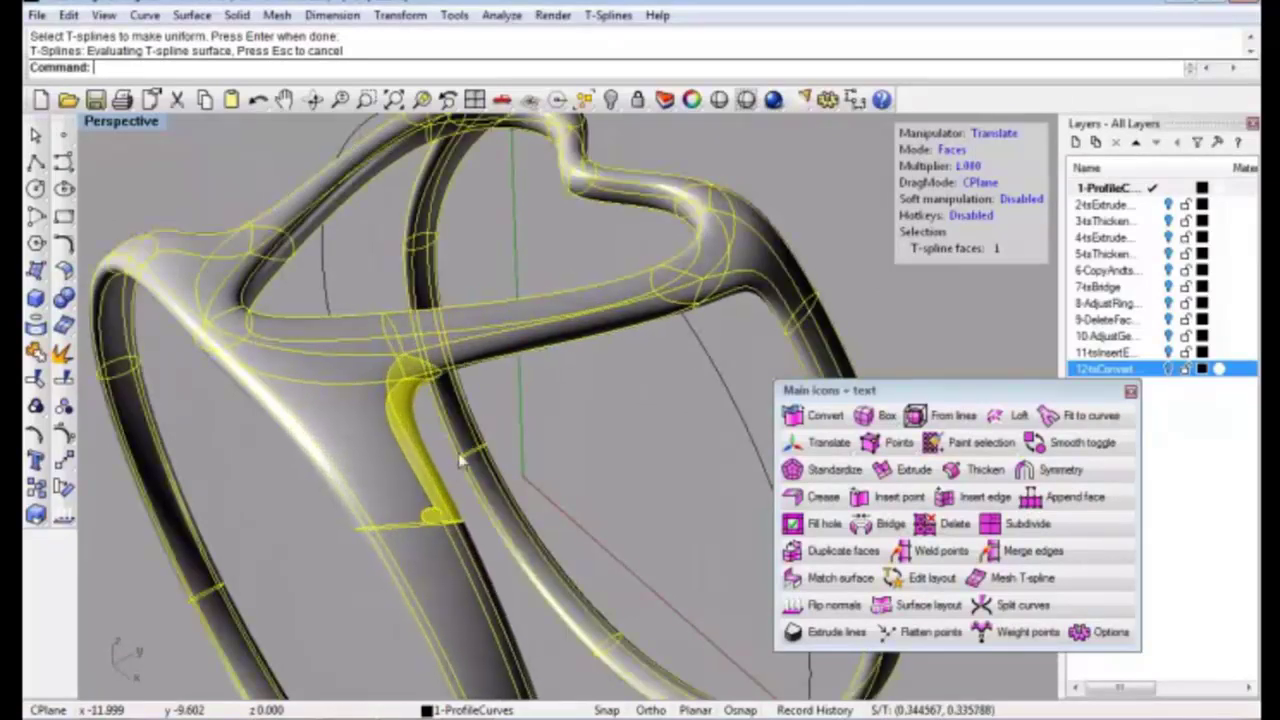
key("ctrl+z")
key("ctrl+z")
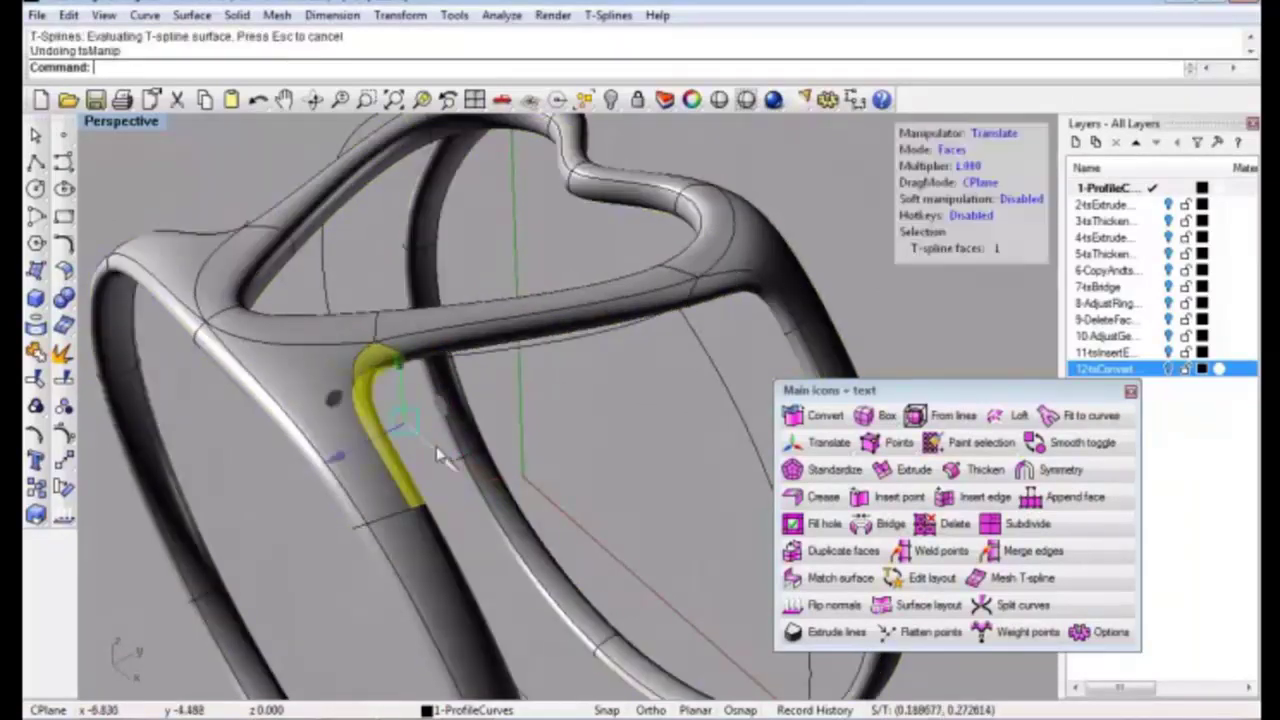
key("Escape")
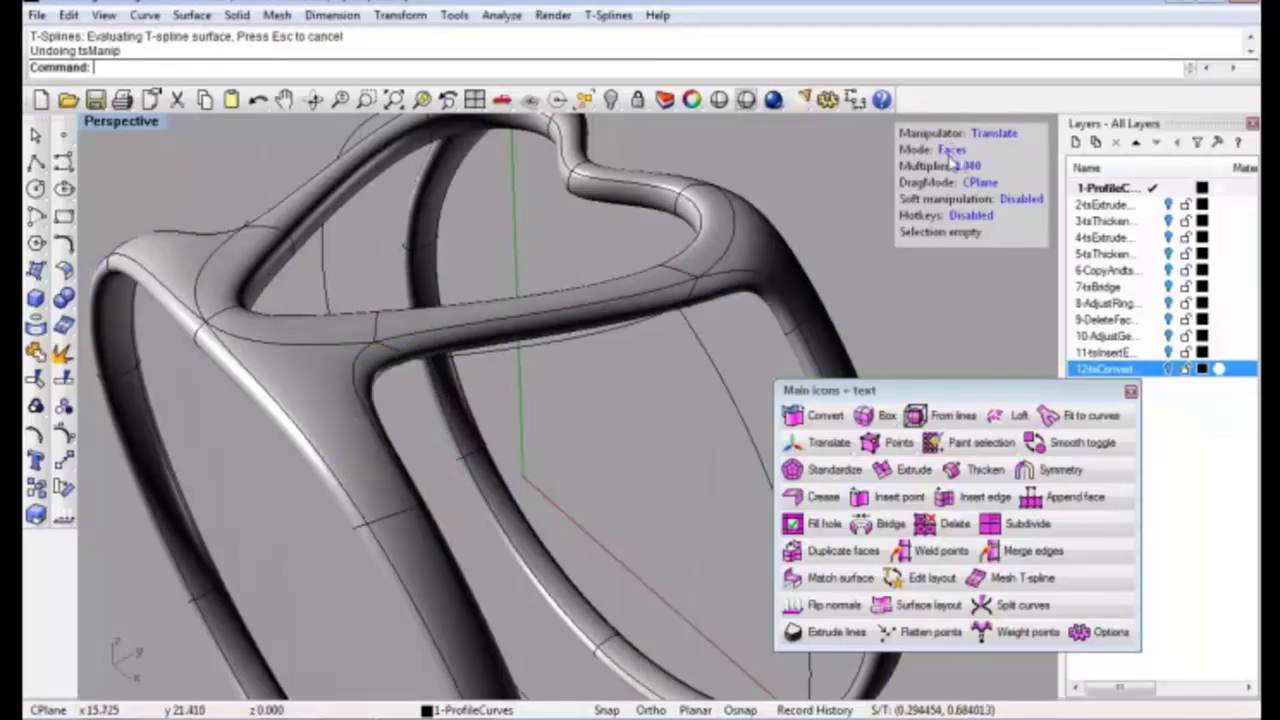
left_click(953, 150)
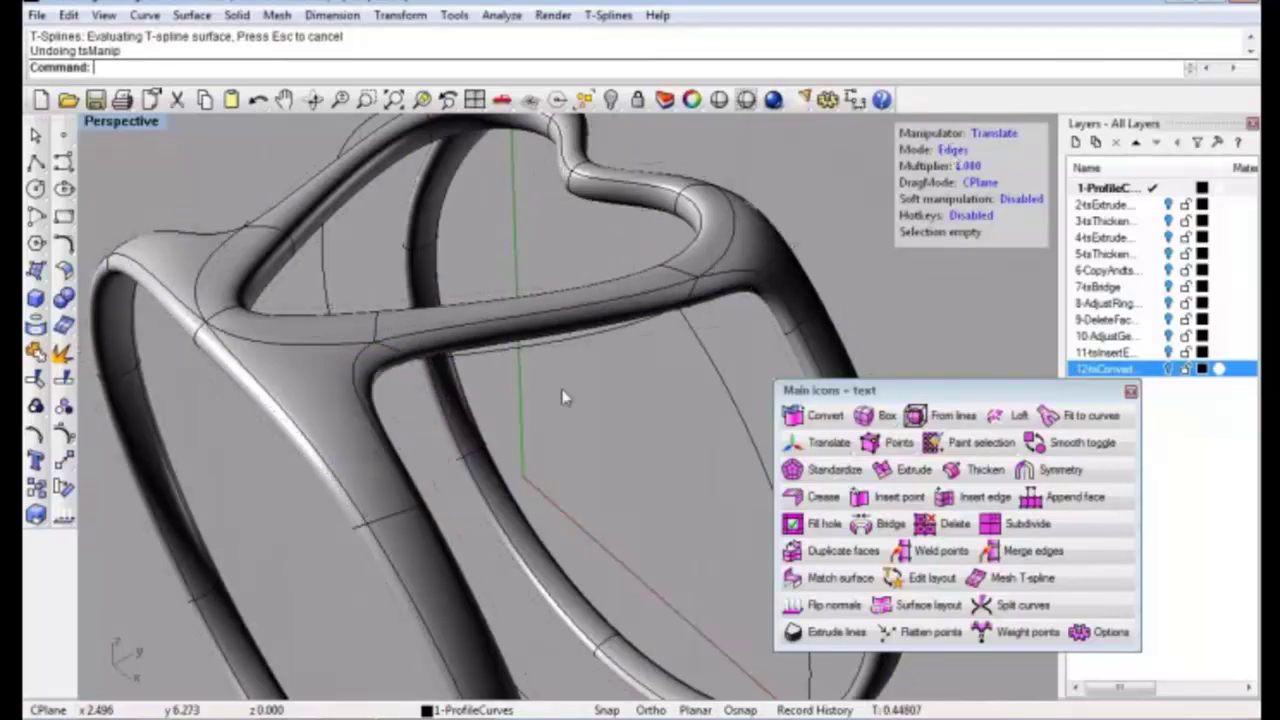
left_click(397, 364)
right_click_drag(400, 362, 533, 503)
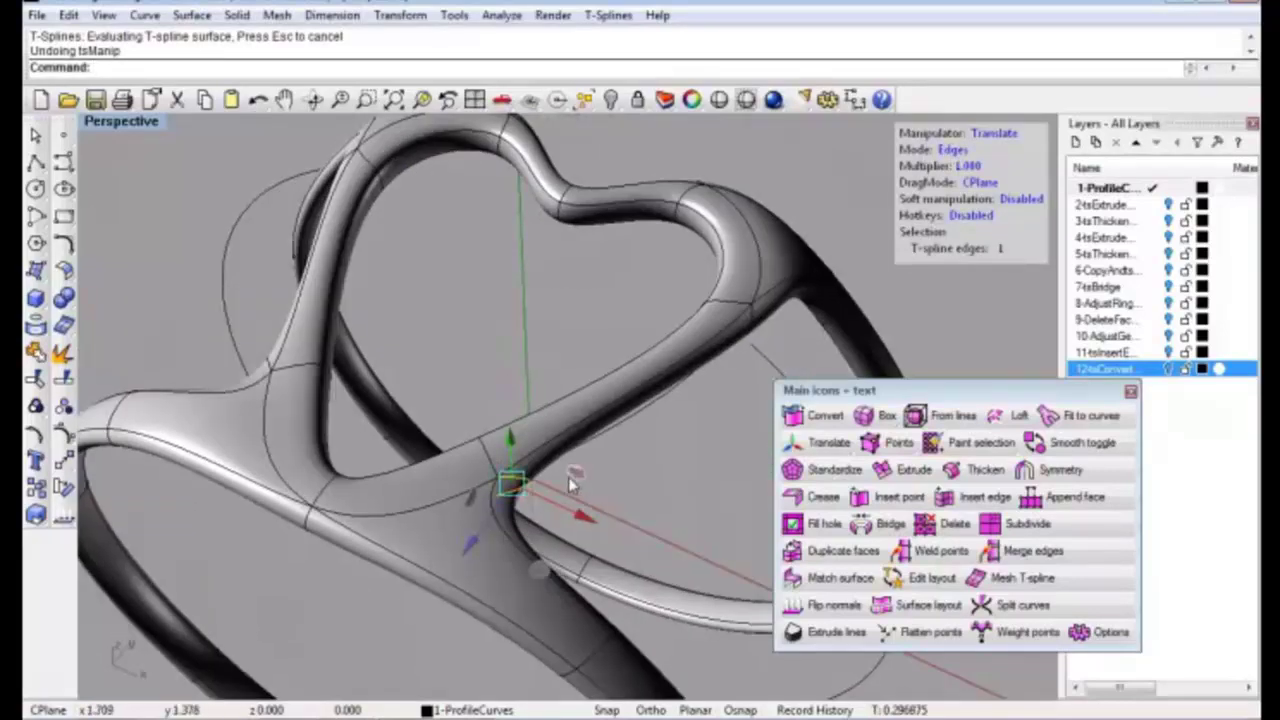
mouse_move(543, 578)
left_mouse_down()
mouse_move(510, 590)
mouse_move(531, 571)
mouse_move(566, 576)
left_mouse_up()
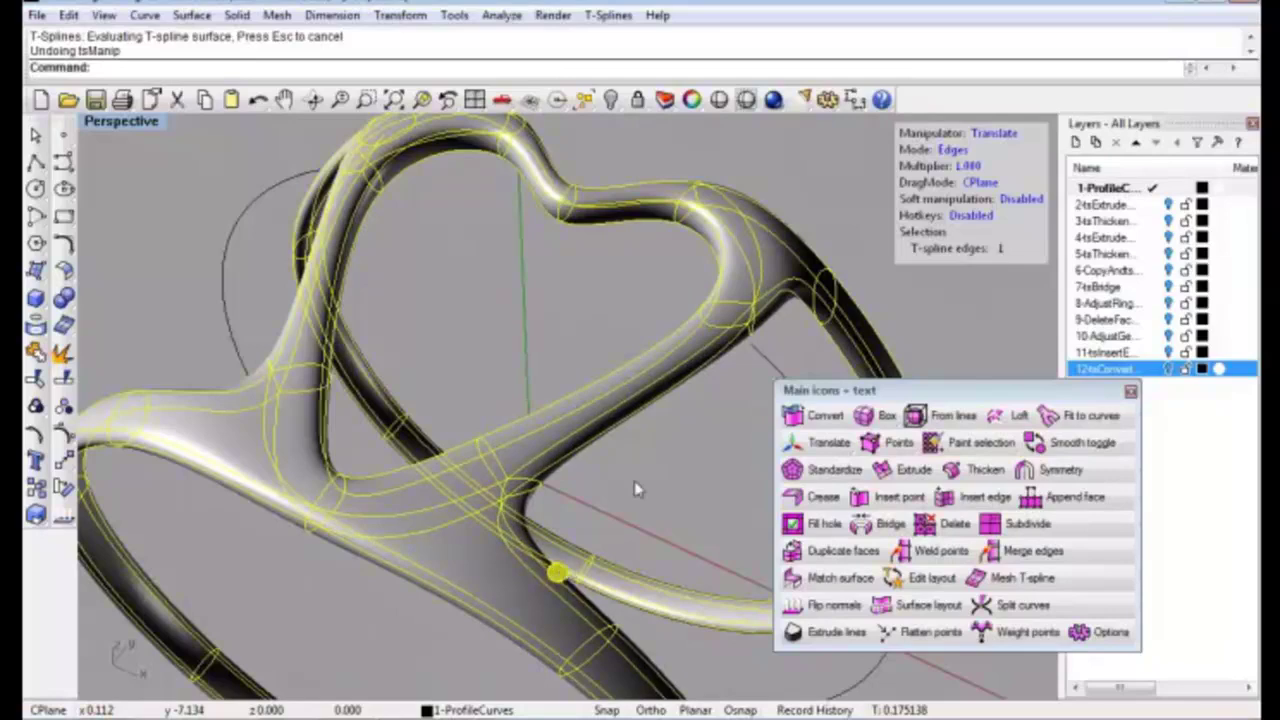
key("ctrl+z")
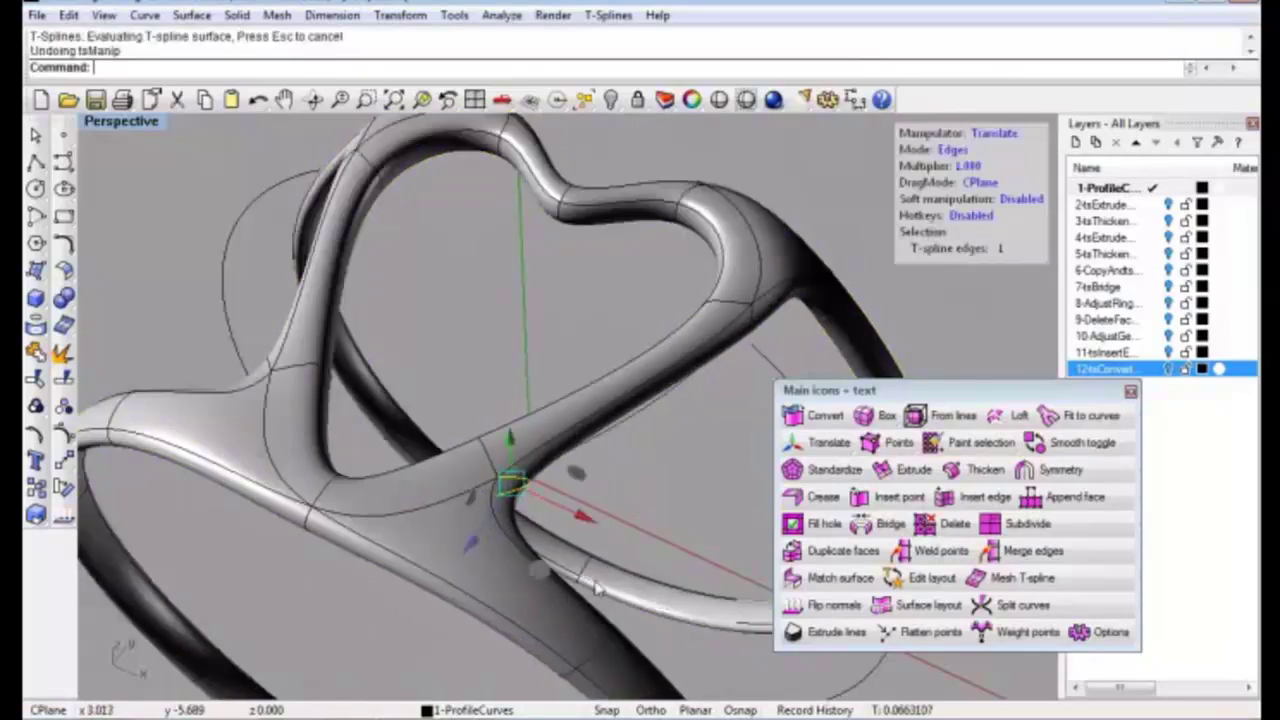
mouse_move(597, 590)
right_mouse_down()
mouse_move(531, 556)
mouse_move(443, 399)
mouse_move(466, 443)
mouse_move(670, 370)
right_mouse_up()
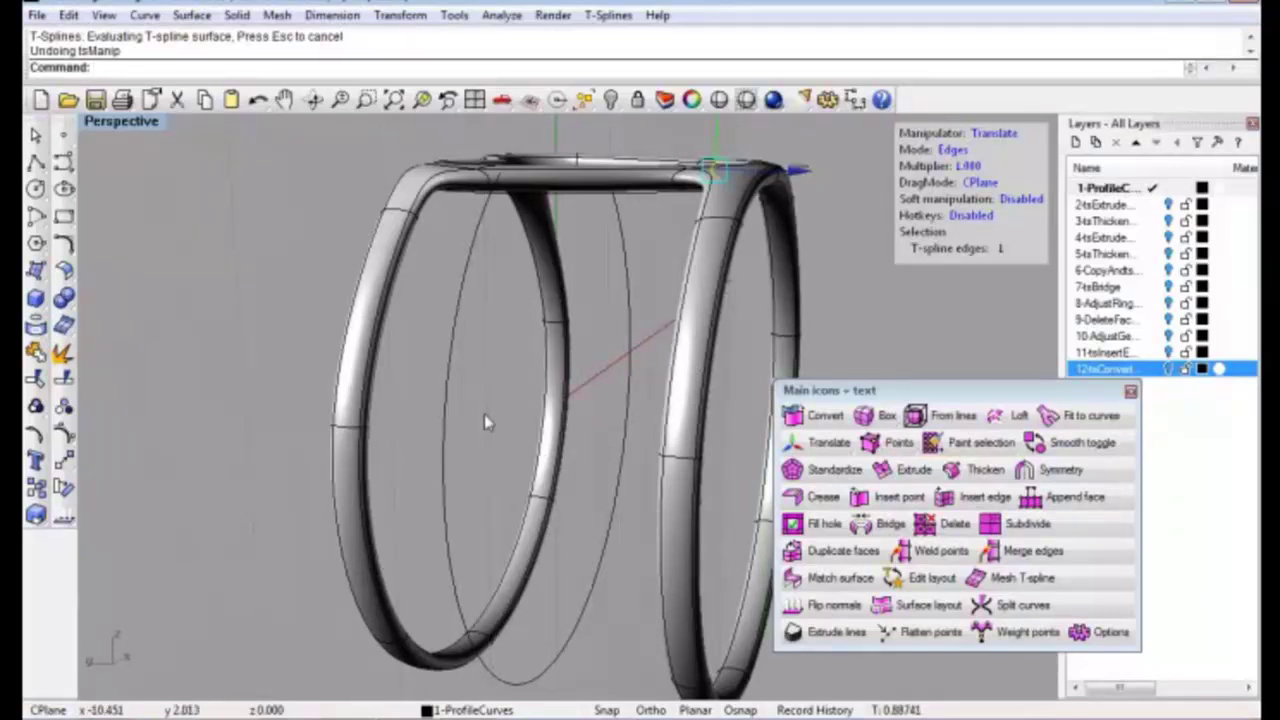
Orbit side-on, restore four viewports, and maximize the Right viewport
mouse_move(484, 414)
right_mouse_down()
mouse_move(513, 444)
mouse_move(491, 443)
mouse_move(486, 409)
mouse_move(497, 440)
right_mouse_up()
double_click(125, 124)
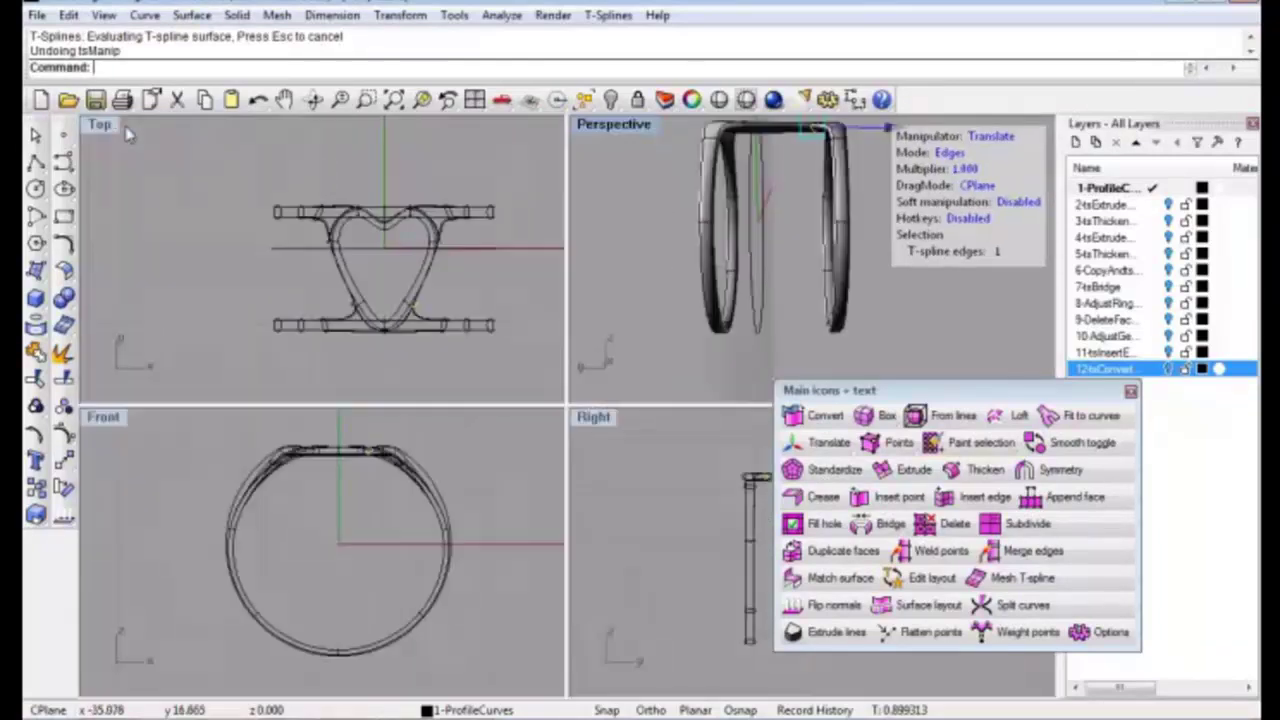
left_click(594, 418)
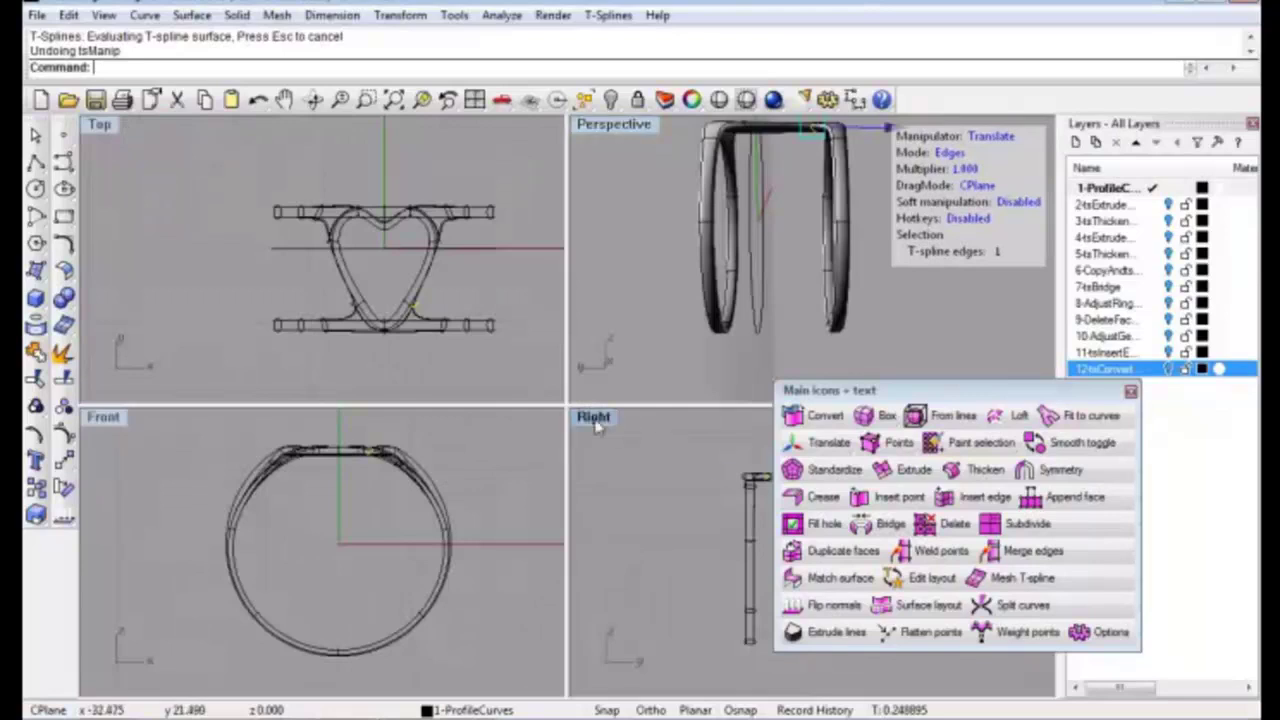
double_click(594, 418)
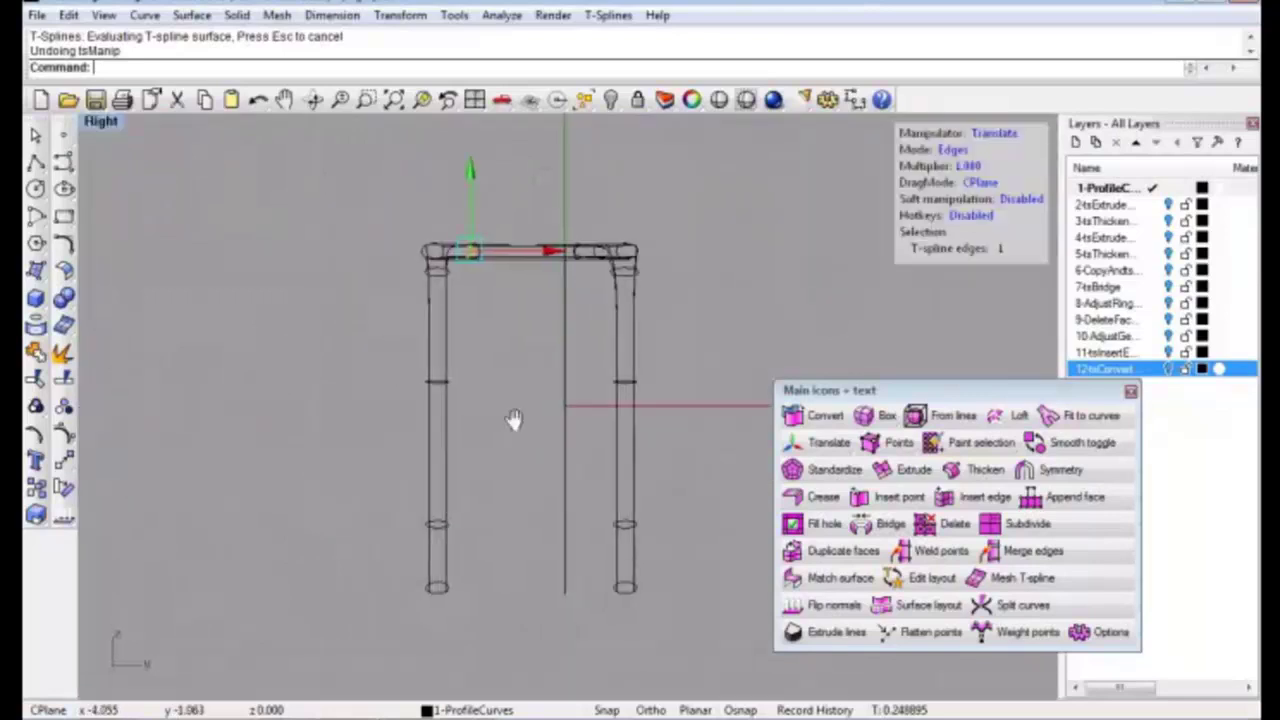
Shade the Right view, switch to faces, and move the right leg's lower faces inward
left_click(773, 101)
left_click(953, 151)
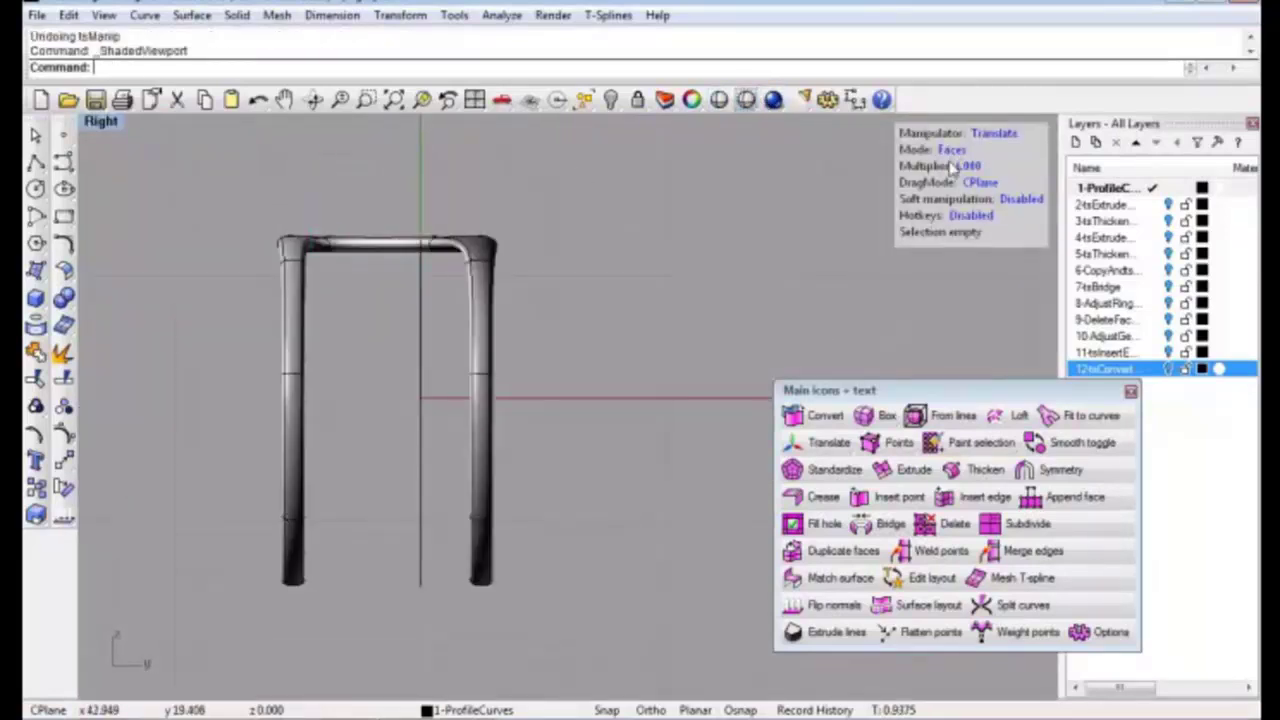
left_click_drag(413, 463, 414, 445)
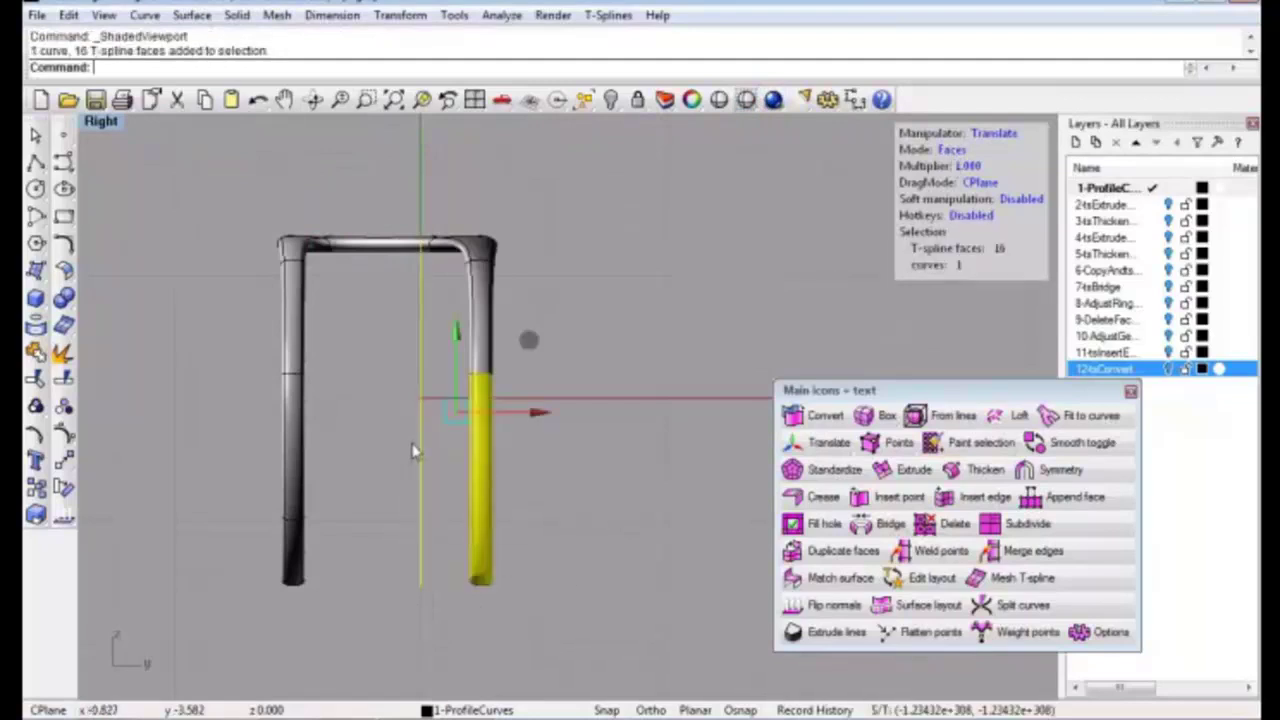
left_click_drag(533, 418, 462, 418)
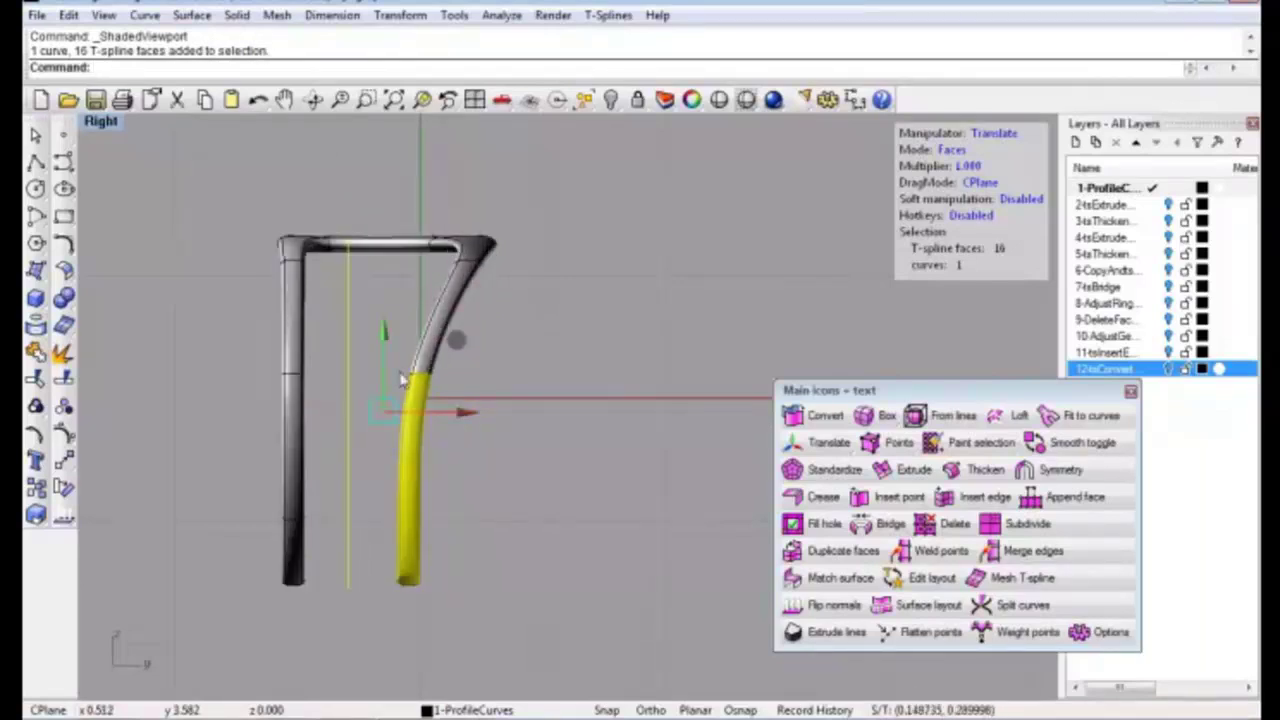
Move the left leg's lower faces inward too, then clear the selection
left_click_drag(323, 637, 221, 470)
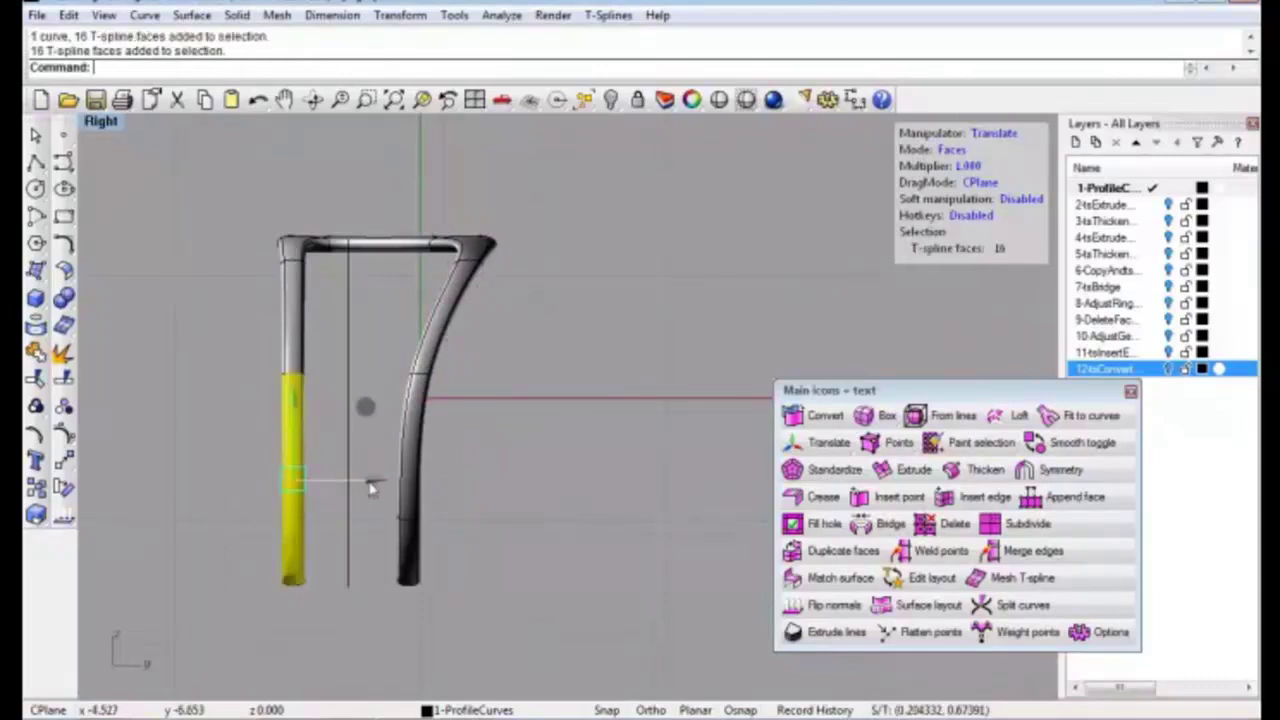
left_click_drag(376, 480, 452, 478)
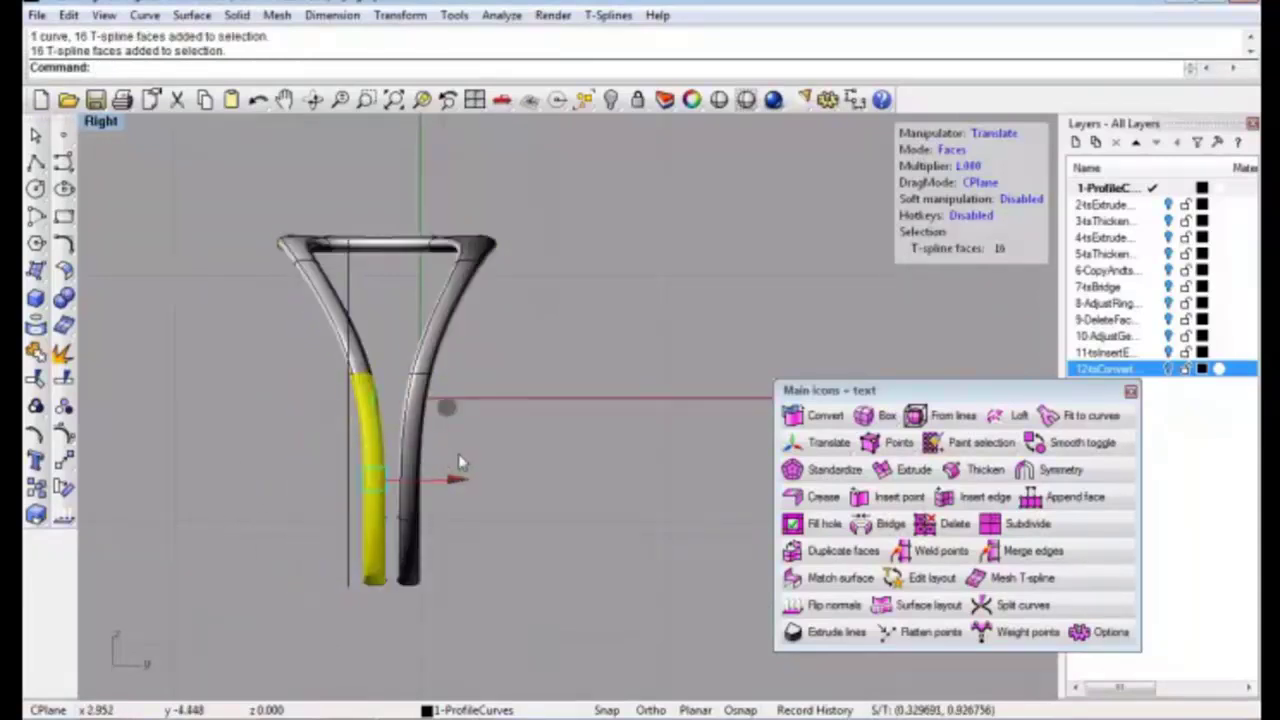
scroll(452, 484, "up", 1)
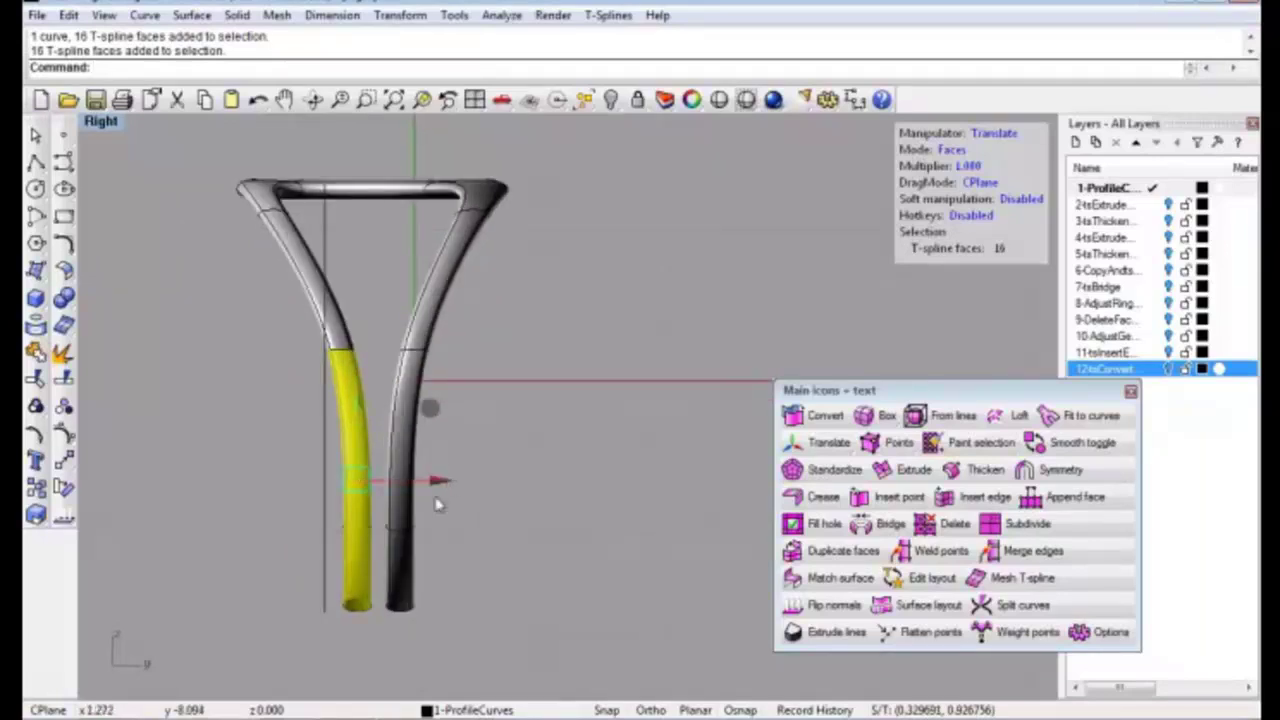
key("Escape")
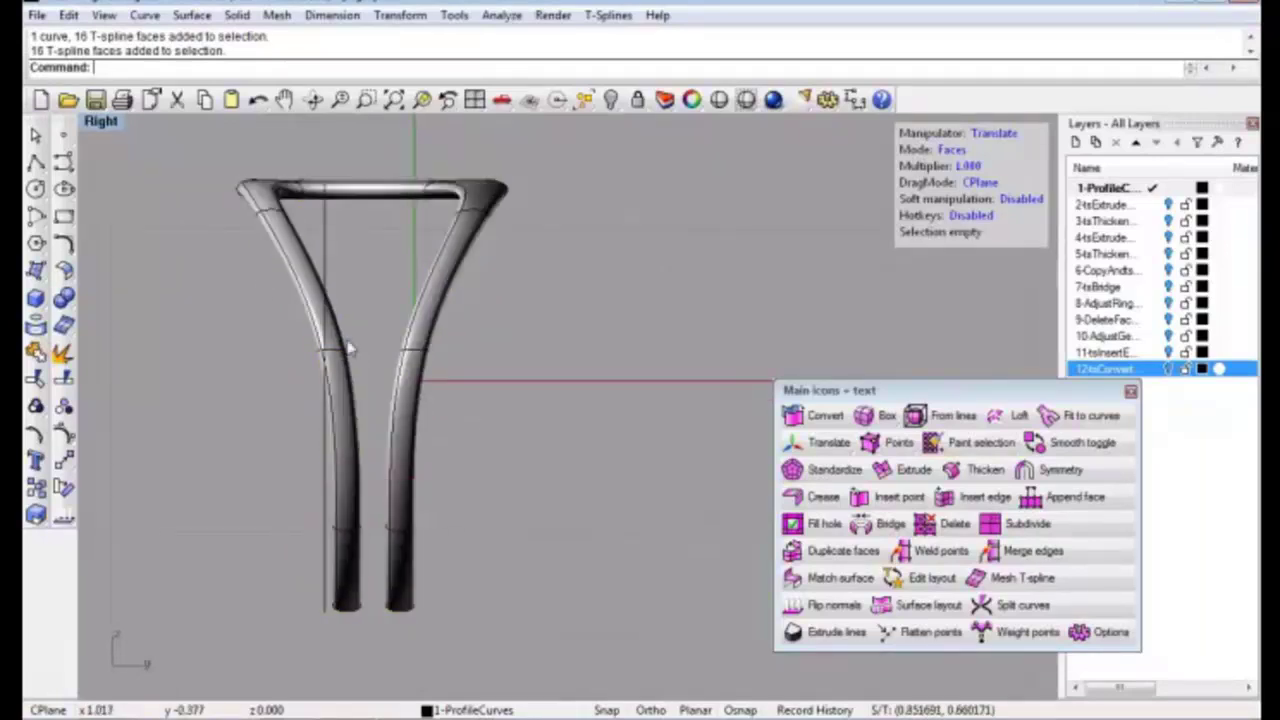
Maximize Perspective and orbit and zoom around the inward-bent legs to see how they cross
double_click(102, 122)
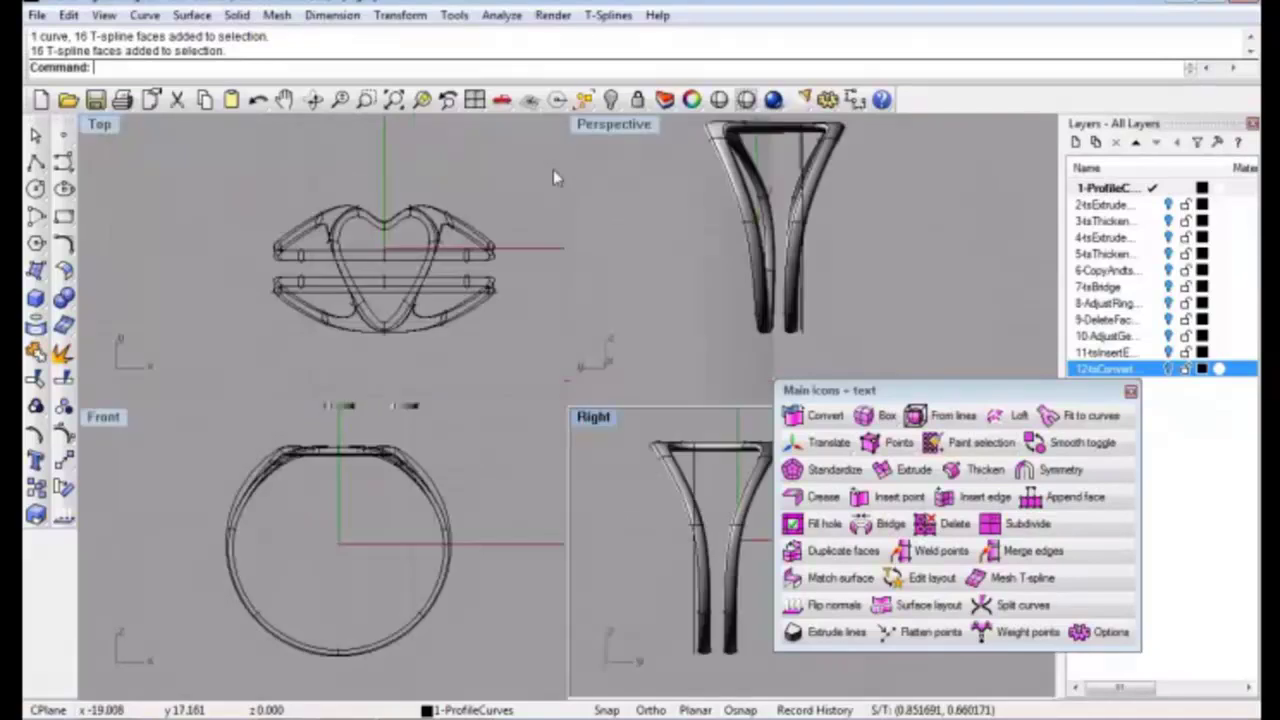
double_click(632, 128)
right_click_drag(645, 420, 640, 465)
scroll(518, 488, "up", 3)
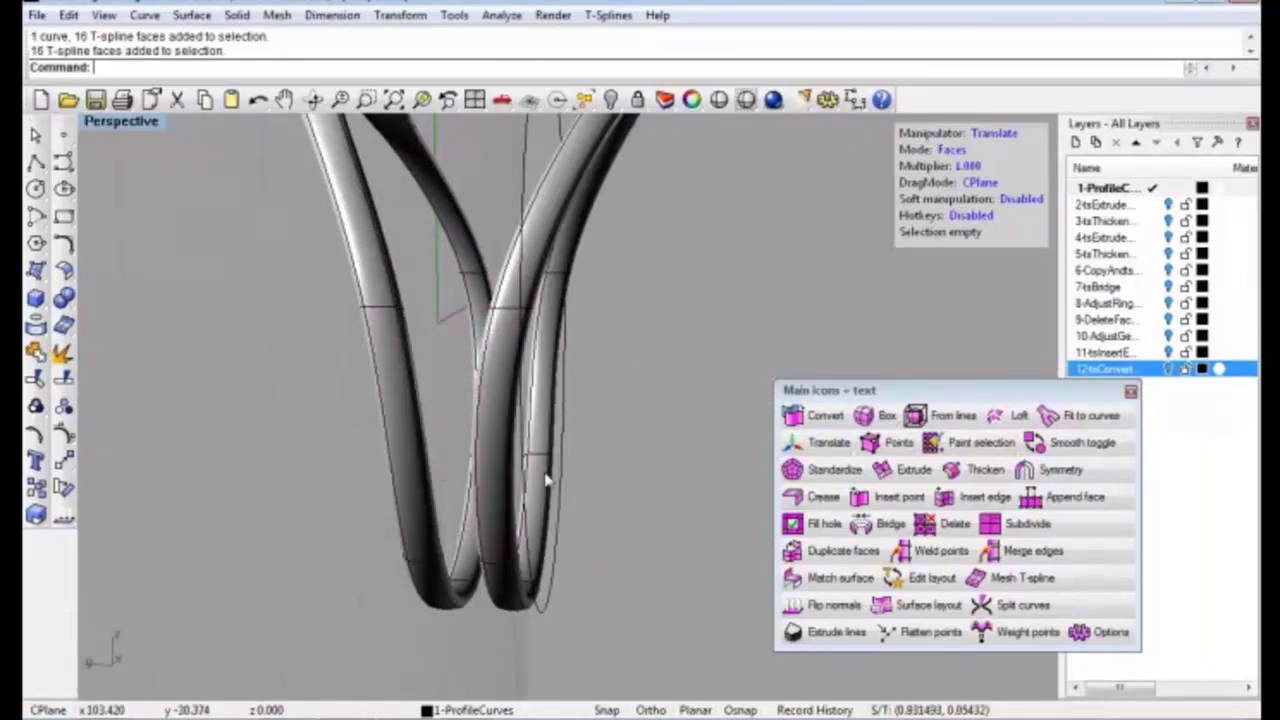
right_click_drag(503, 480, 518, 487)
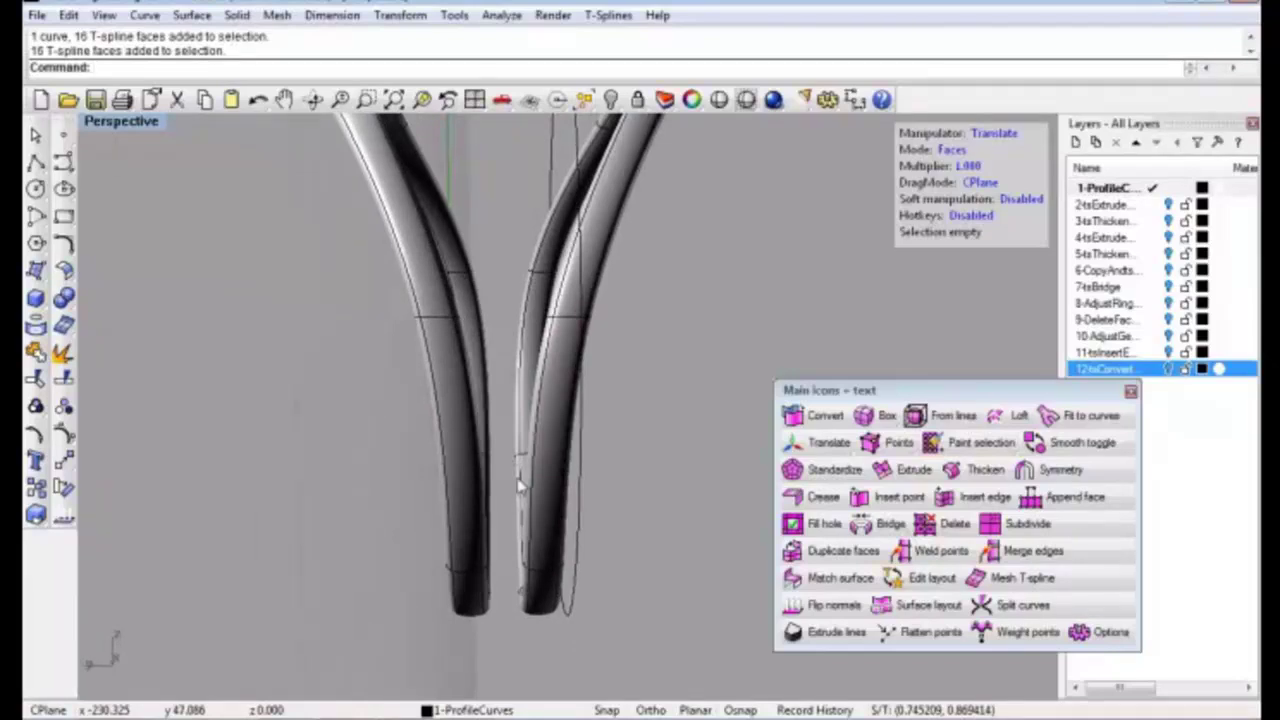
right_click_drag(519, 487, 452, 500)
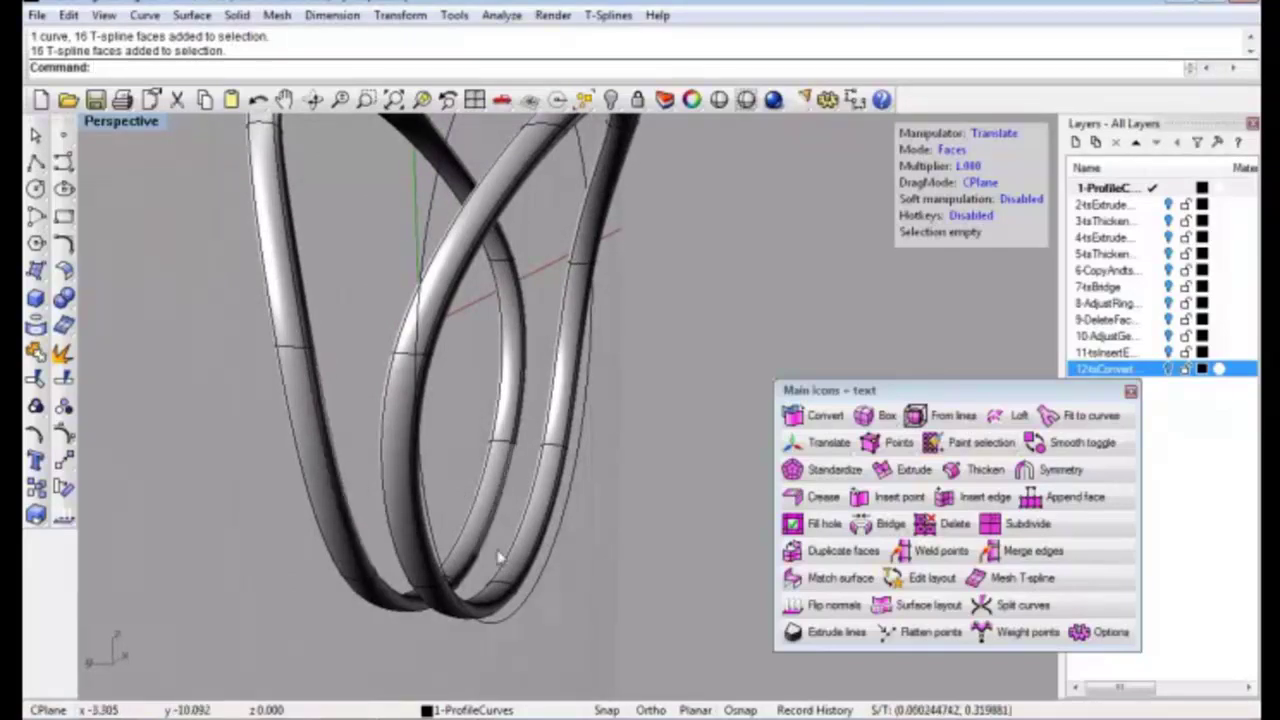
Switch all T-splines to box display and select the band's side, bottom and diagonal faces
left_click(1080, 443)
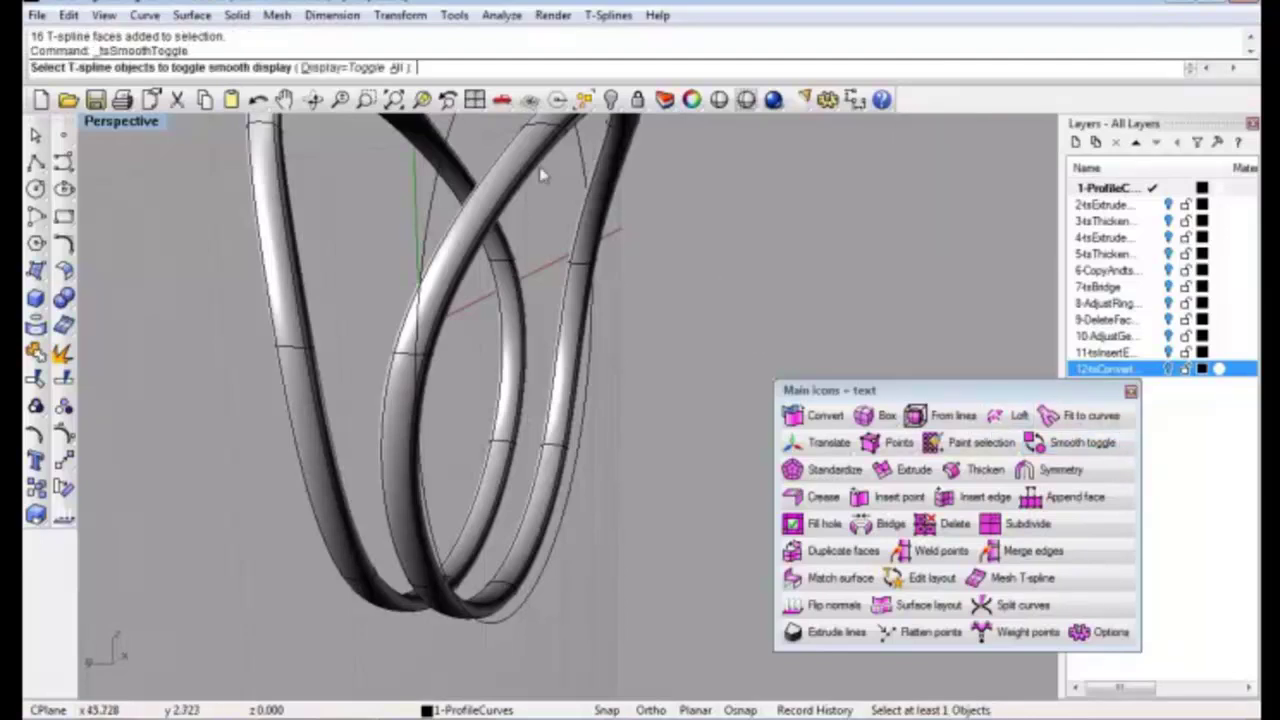
left_click(399, 67)
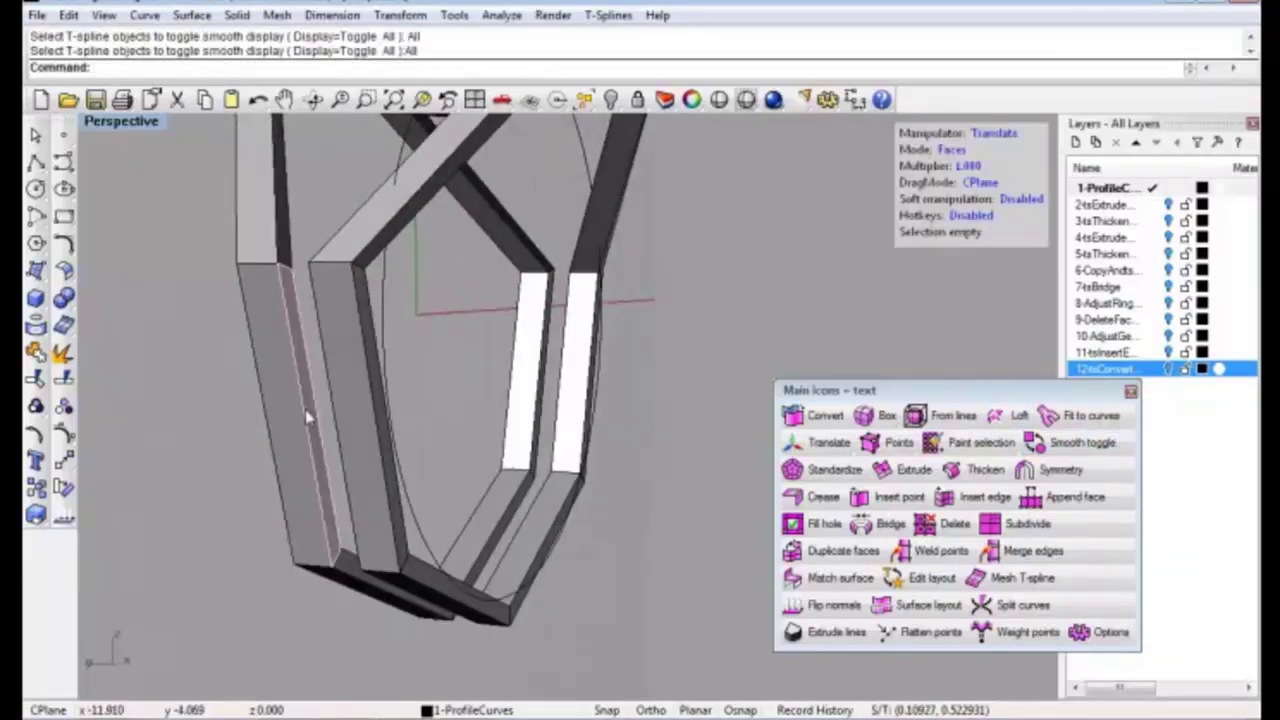
left_click(308, 418)
left_click(357, 571, "shift")
right_click_drag(357, 571, 453, 578)
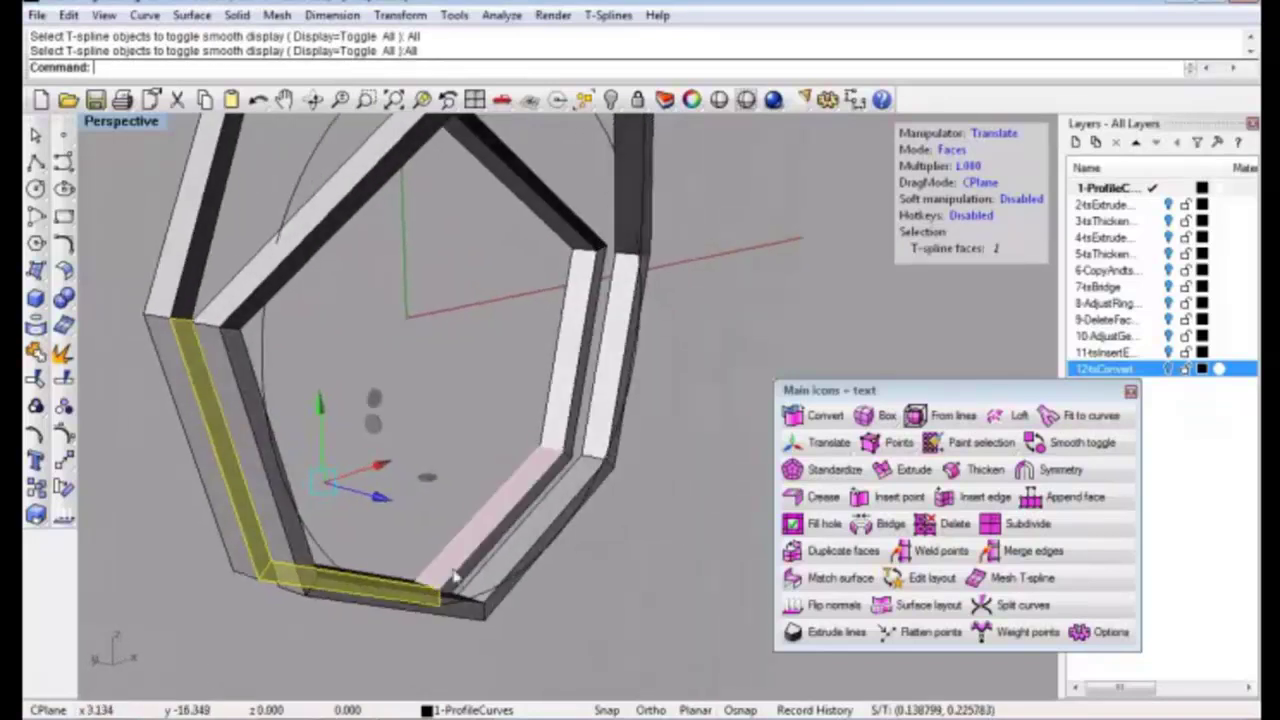
left_click(455, 575, "shift")
left_click(584, 408, "shift")
right_click_drag(480, 487, 435, 460)
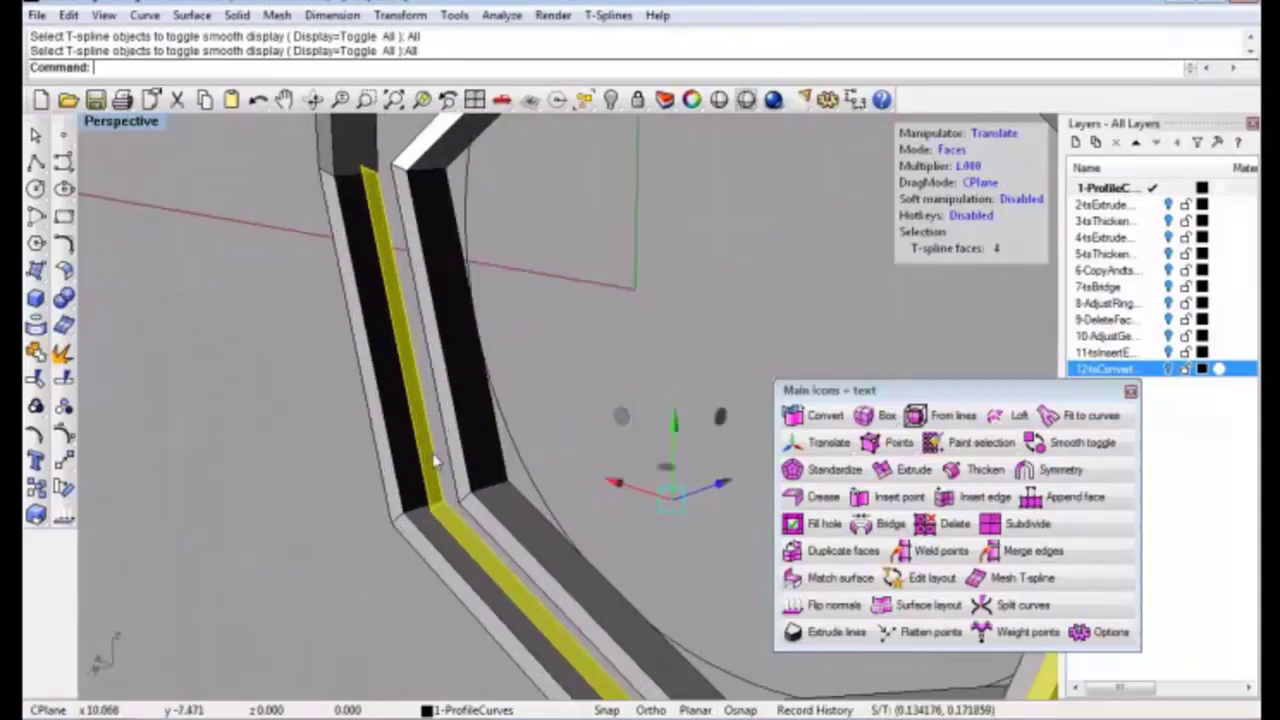
Add the bottom and inner strips, delete the selected faces, and check the opening
mouse_move(528, 543)
right_mouse_down()
mouse_move(540, 600)
mouse_move(398, 484)
mouse_move(490, 490)
right_mouse_up()
left_click(474, 543, "shift")
left_click(507, 502, "shift")
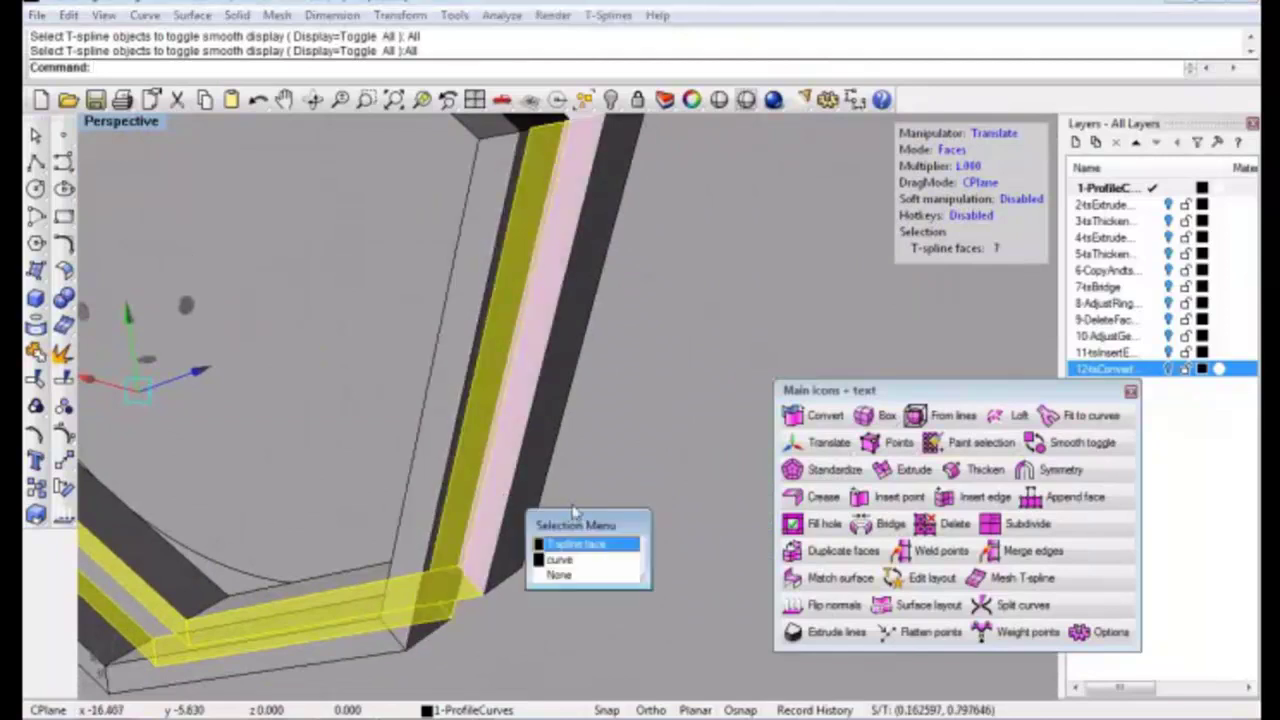
left_click(570, 543)
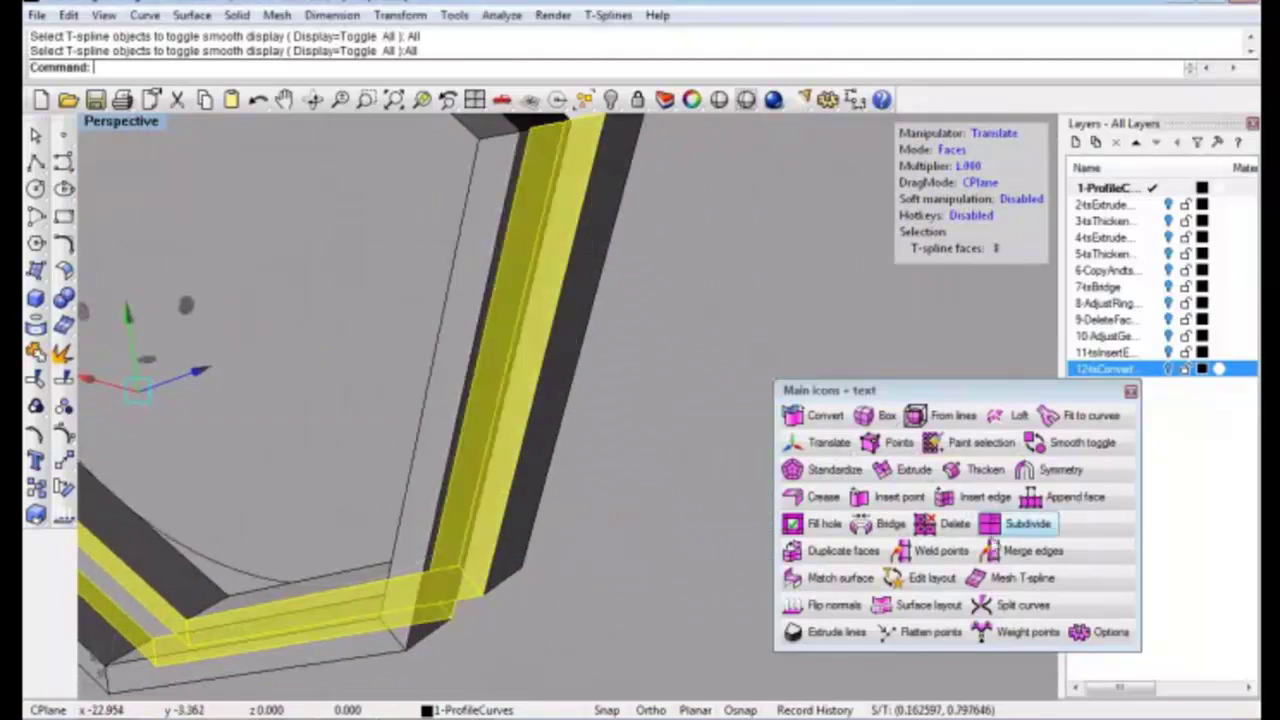
left_click(926, 533)
mouse_move(620, 525)
right_mouse_down()
mouse_move(480, 537)
mouse_move(394, 506)
mouse_move(340, 418)
mouse_move(443, 486)
mouse_move(386, 463)
right_mouse_up()
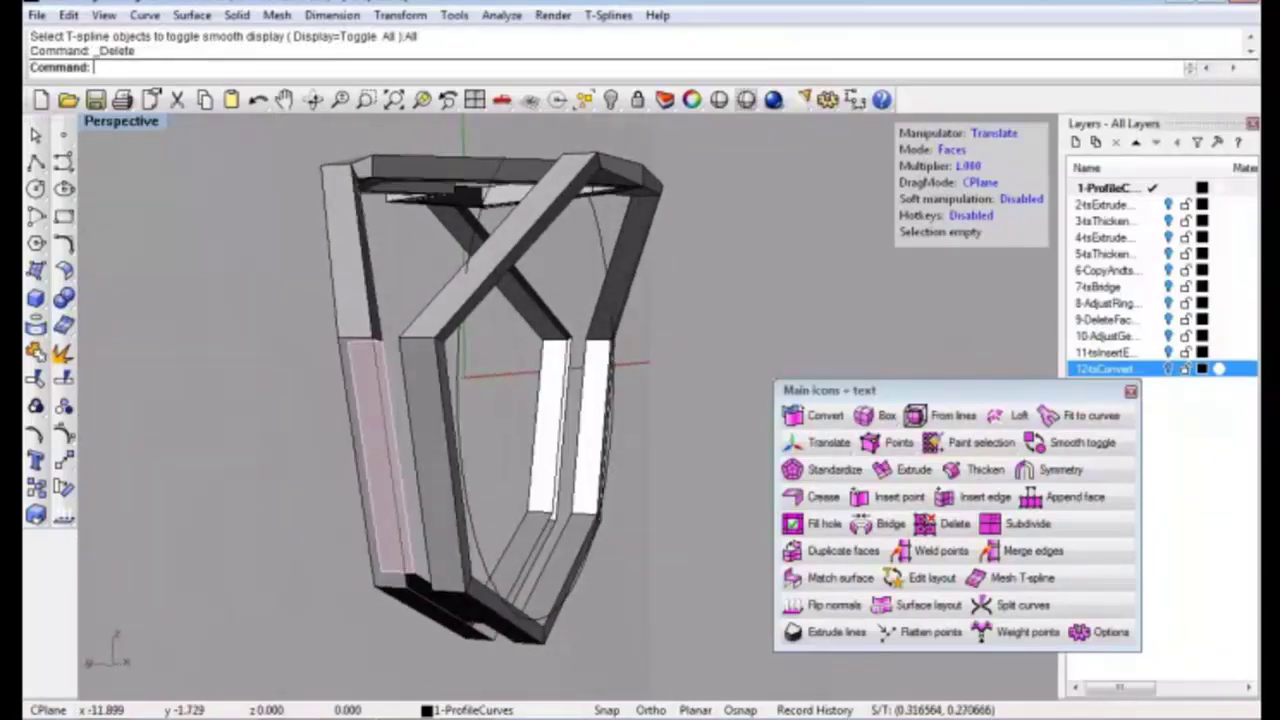
mouse_move(334, 283)
right_mouse_down()
mouse_move(380, 380)
mouse_move(591, 443)
right_mouse_up()
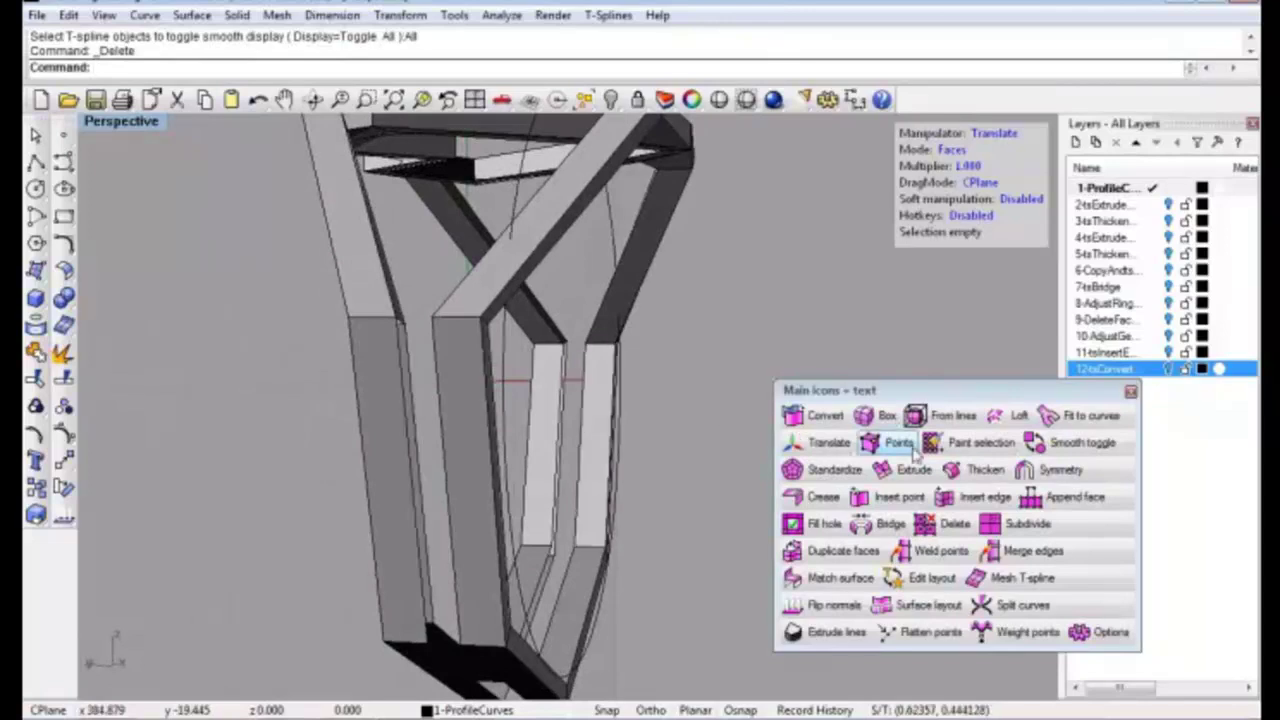
Toggle the ring frame to smooth display and orbit around it to the top crossbar
left_click(1080, 442)
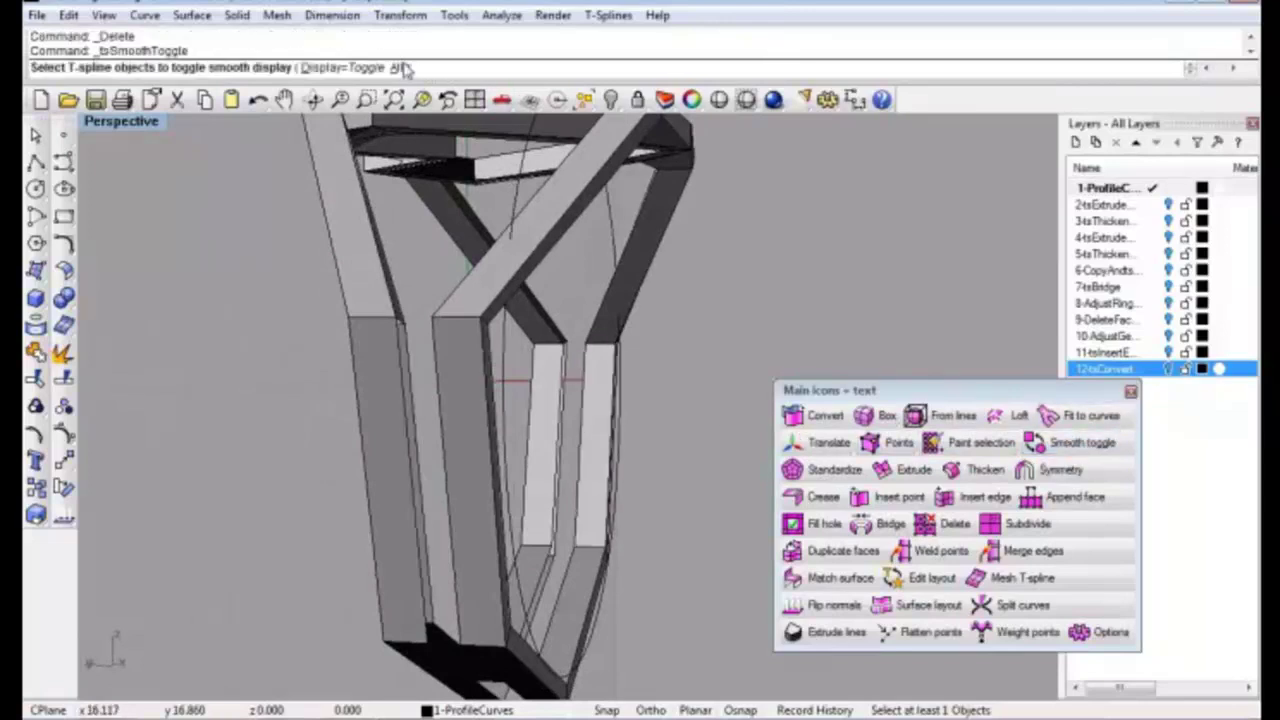
left_click(397, 68)
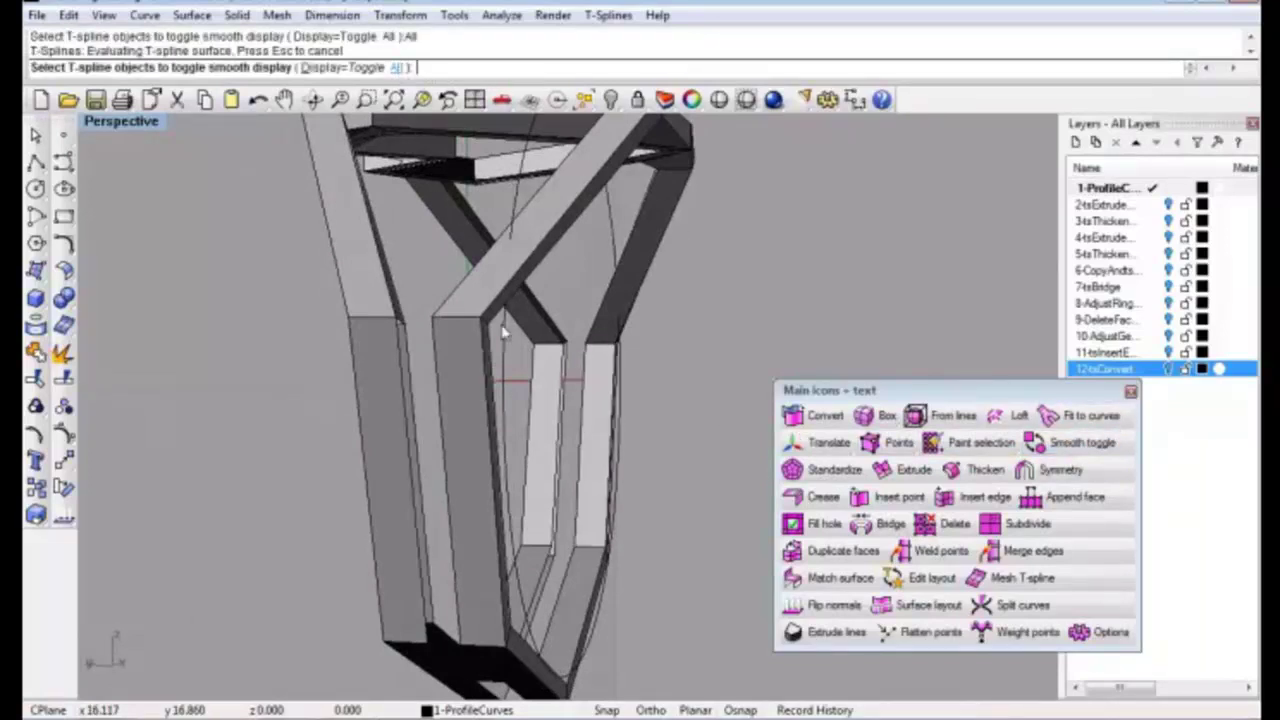
left_click(417, 402)
key("Return")
mouse_move(428, 400)
right_mouse_down()
mouse_move(395, 418)
mouse_move(313, 397)
mouse_move(277, 351)
right_mouse_up()
scroll(395, 415, "up", 3)
scroll(370, 400, "up", 2)
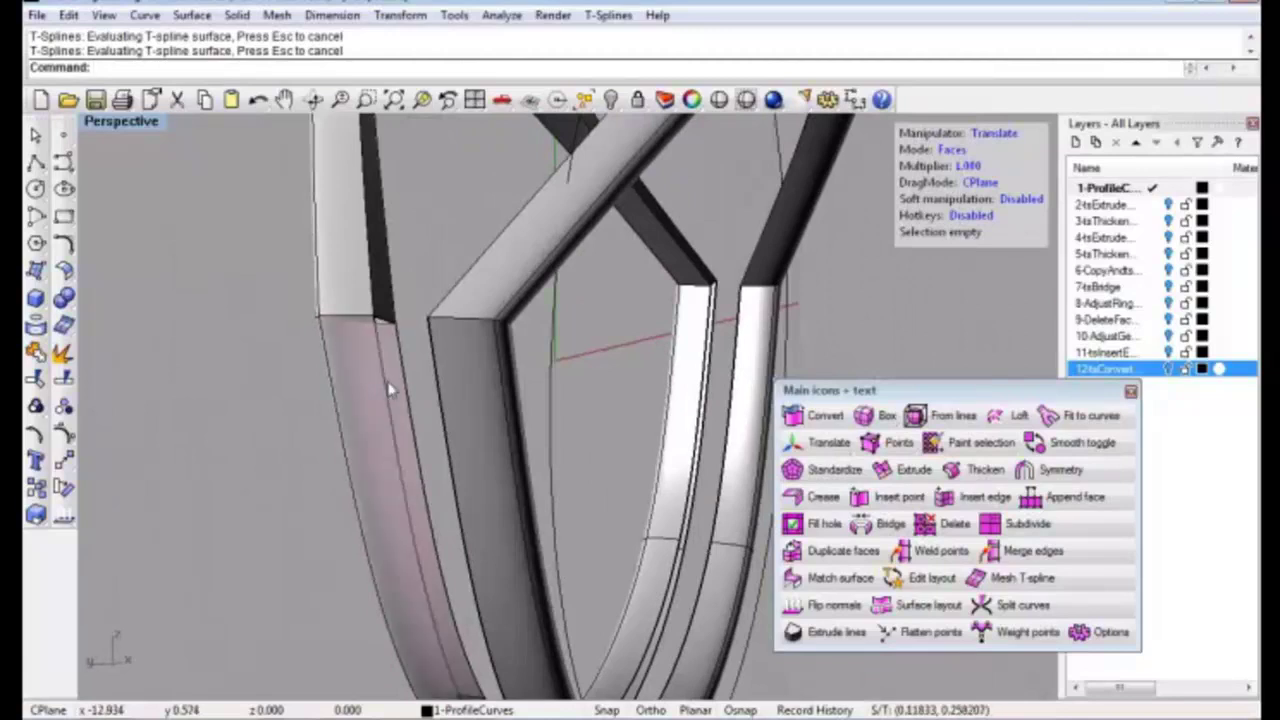
mouse_move(390, 390)
right_mouse_down()
mouse_move(380, 366)
mouse_move(428, 343)
mouse_move(443, 357)
mouse_move(449, 343)
mouse_move(514, 360)
mouse_move(513, 337)
right_mouse_up()
scroll(513, 337, "down", 3)
scroll(517, 371, "down", 3)
right_click_drag(554, 514, 497, 461)
Maximize the Right view and window-select the faces of both legs, then clear
double_click(128, 122)
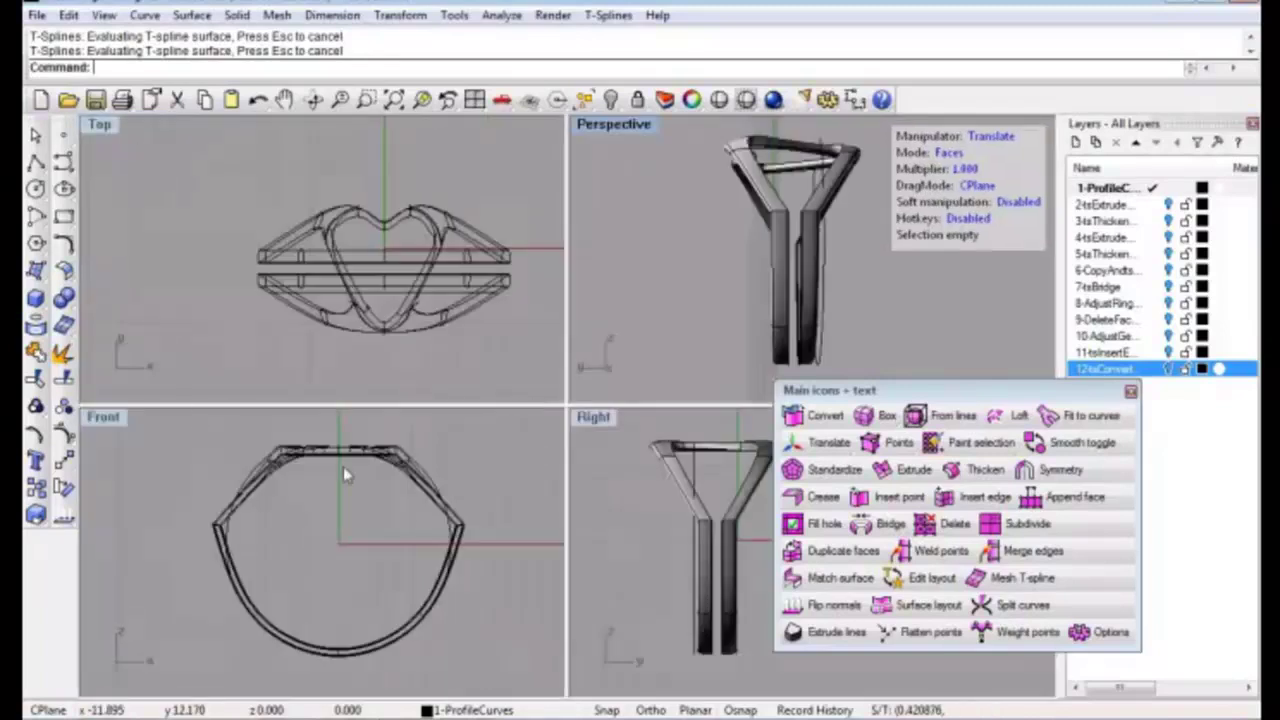
left_click(613, 417)
key("ctrl+m")
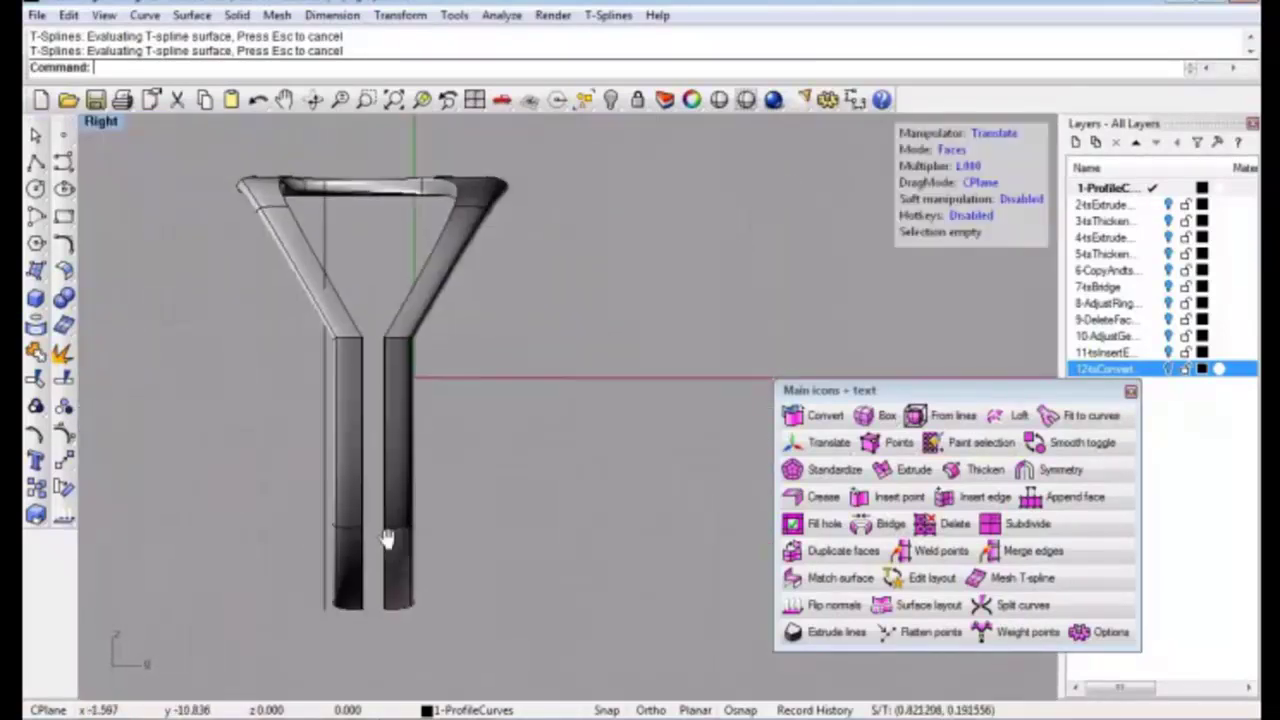
scroll(365, 570, "up", 3)
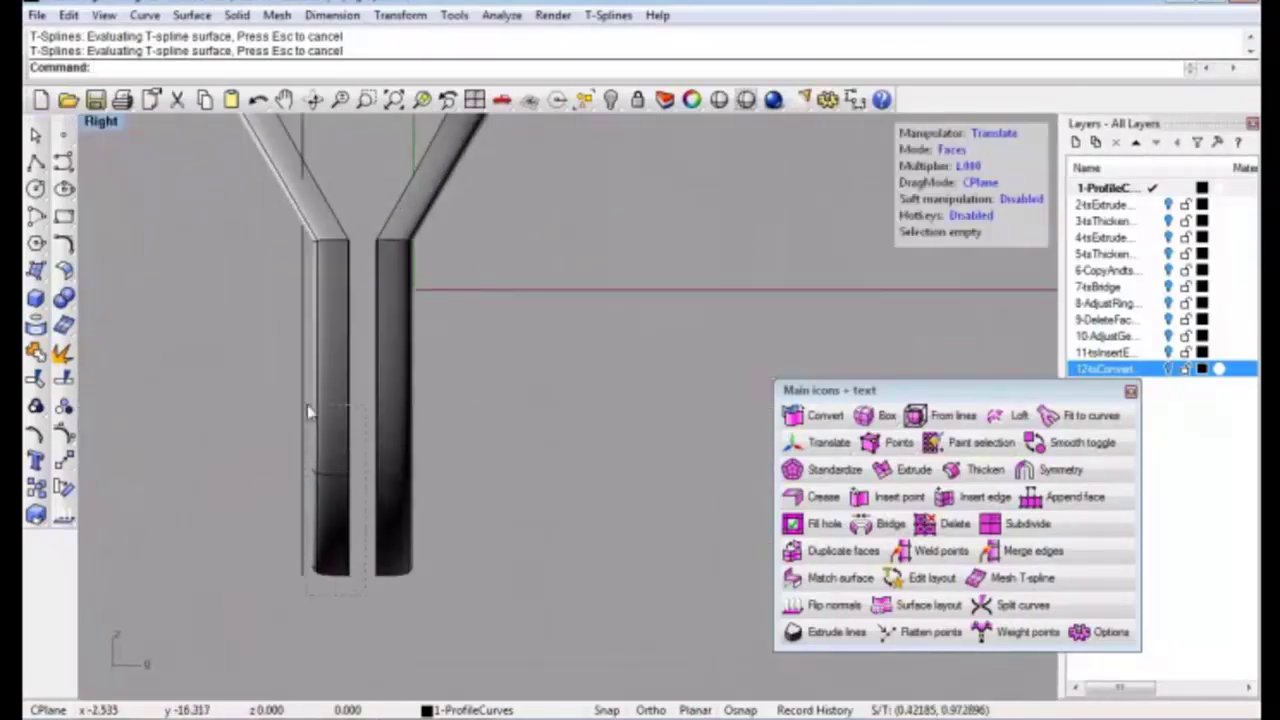
left_click_drag(366, 592, 309, 413)
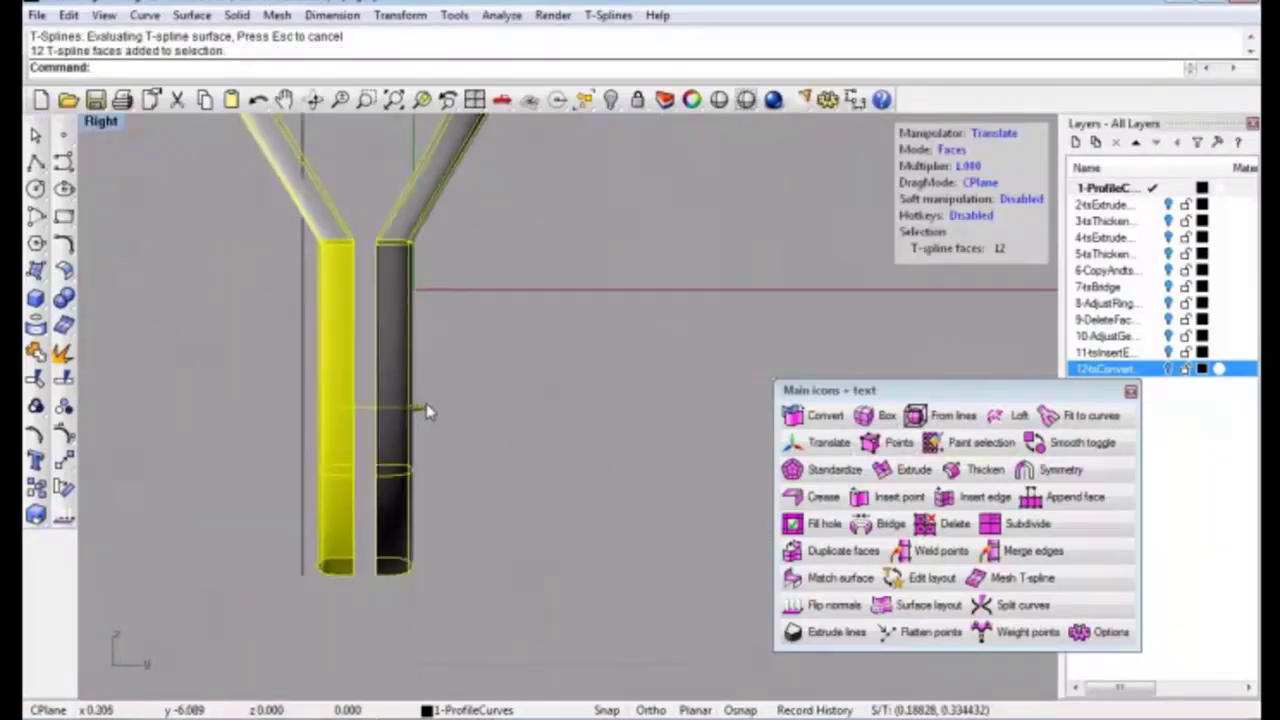
mouse_move(484, 627)
left_mouse_down()
mouse_move(380, 508)
mouse_move(372, 455)
left_mouse_up()
key("Escape")
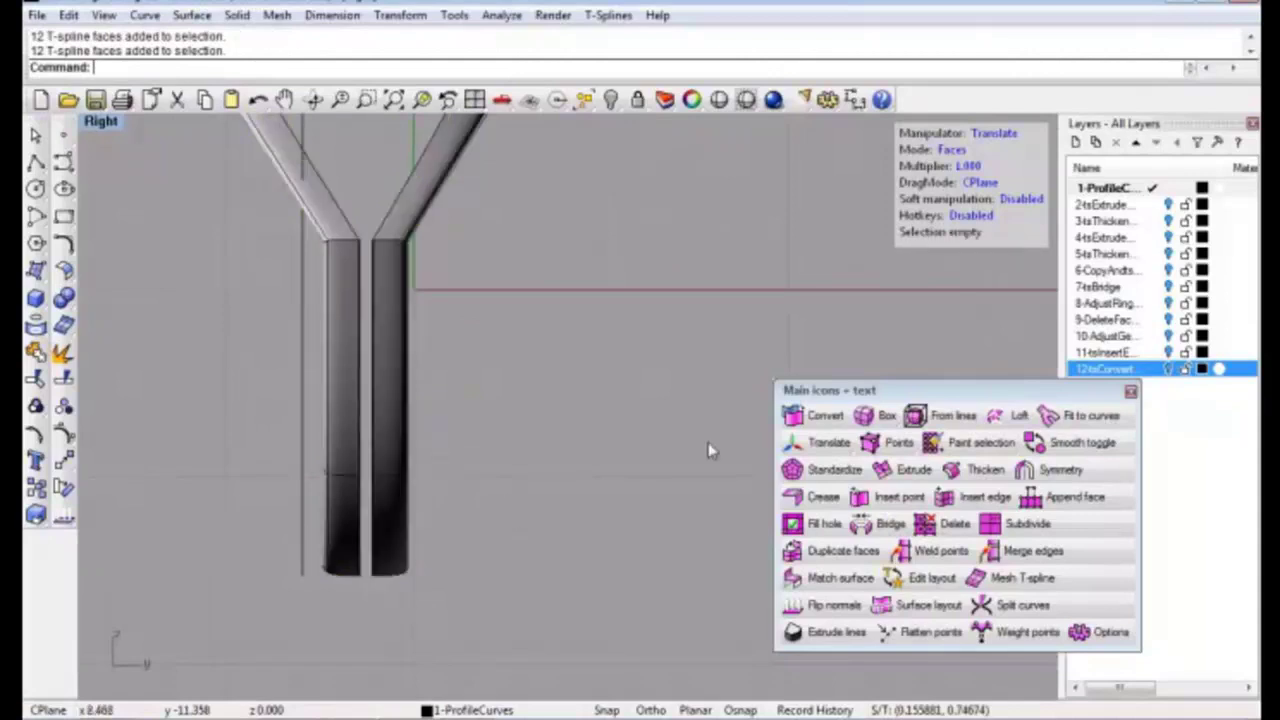
Switch the manipulator to edges and window-select both legs' inner edges
left_click(952, 150)
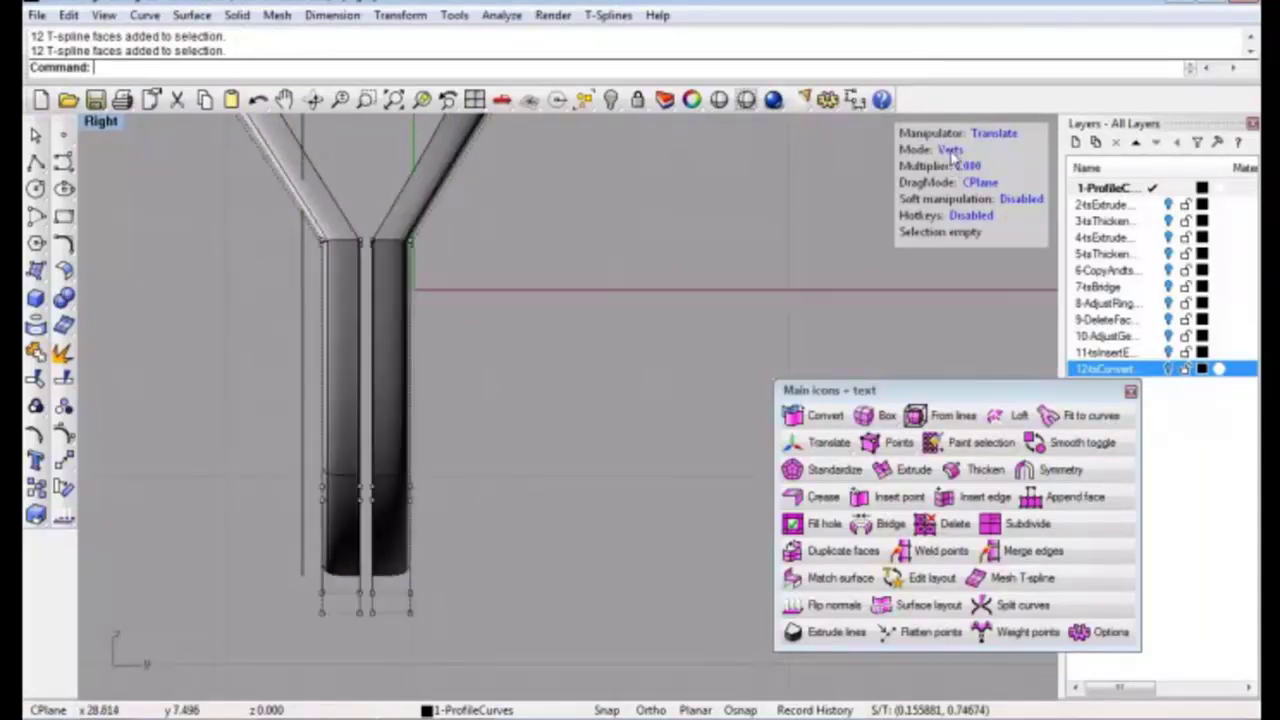
left_click(952, 150)
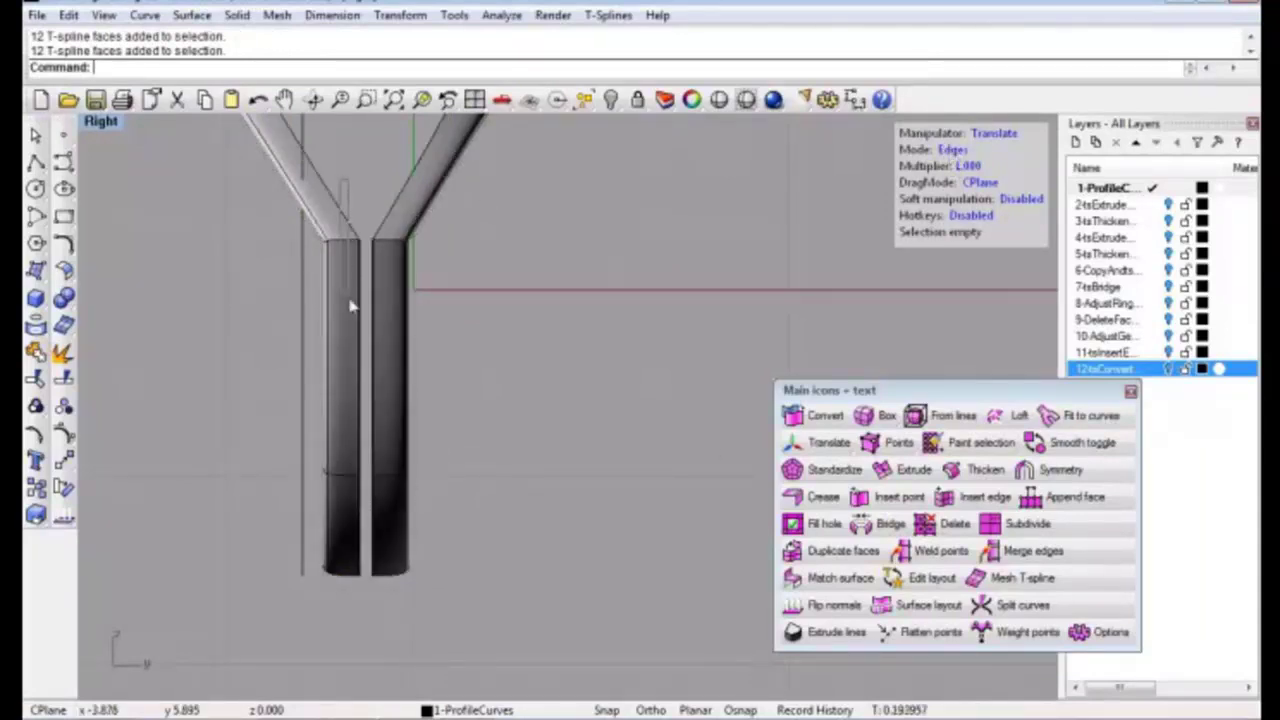
left_click_drag(358, 450, 386, 613)
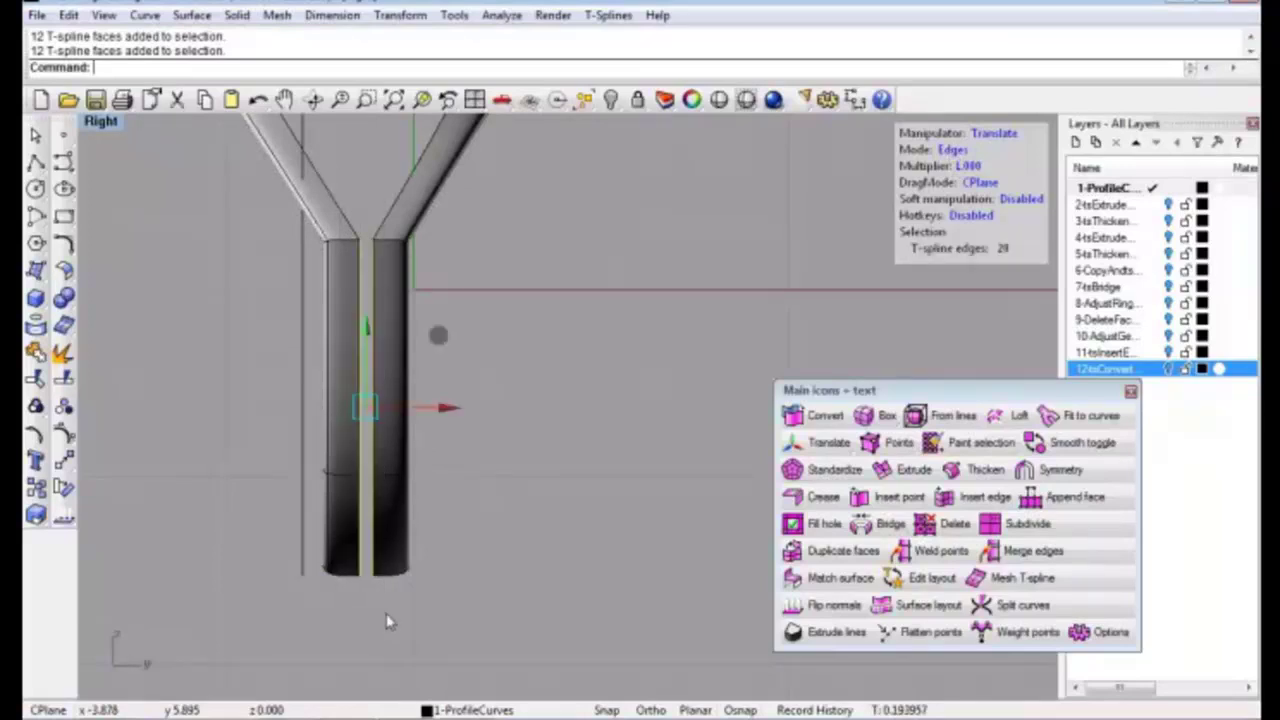
Maximize Perspective, zoom in on the selected edges, and merge them
double_click(100, 124)
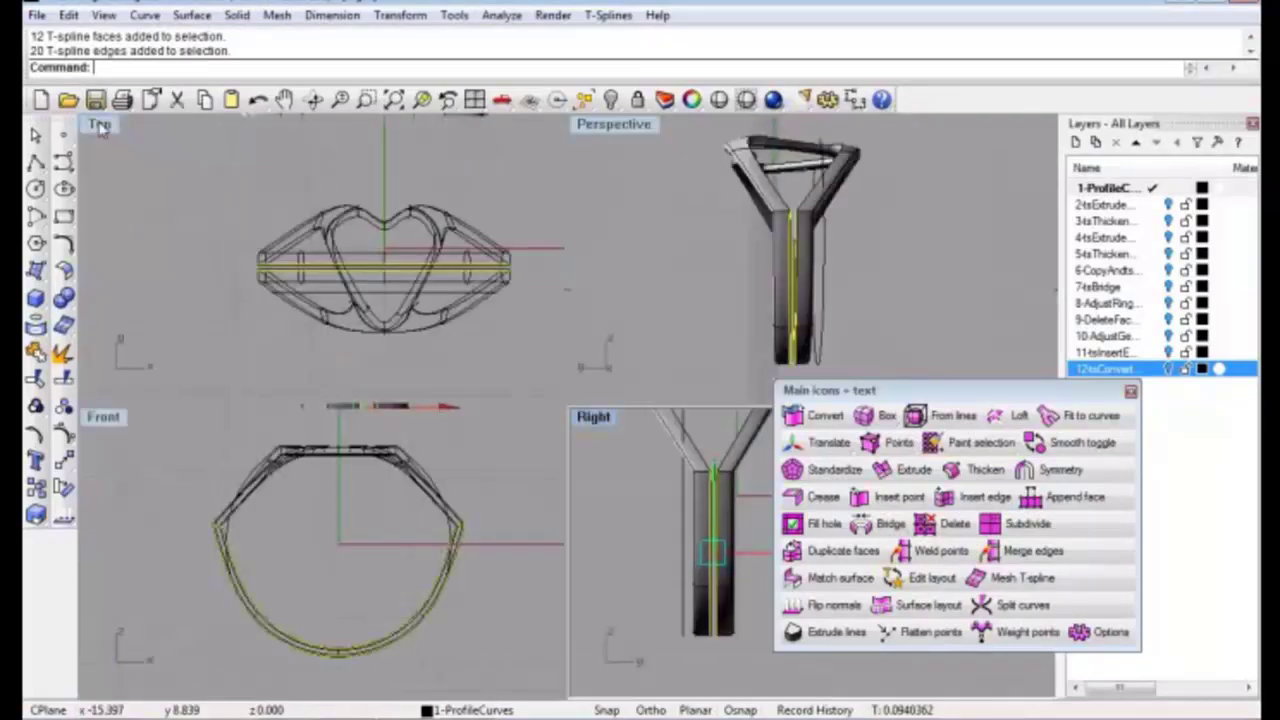
double_click(625, 131)
mouse_move(615, 364)
right_mouse_down()
mouse_move(470, 400)
mouse_move(429, 337)
mouse_move(440, 277)
mouse_move(508, 340)
mouse_move(537, 294)
mouse_move(583, 360)
mouse_move(587, 413)
mouse_move(561, 397)
right_mouse_up()
scroll(462, 408, "up", 3)
scroll(462, 408, "up", 2)
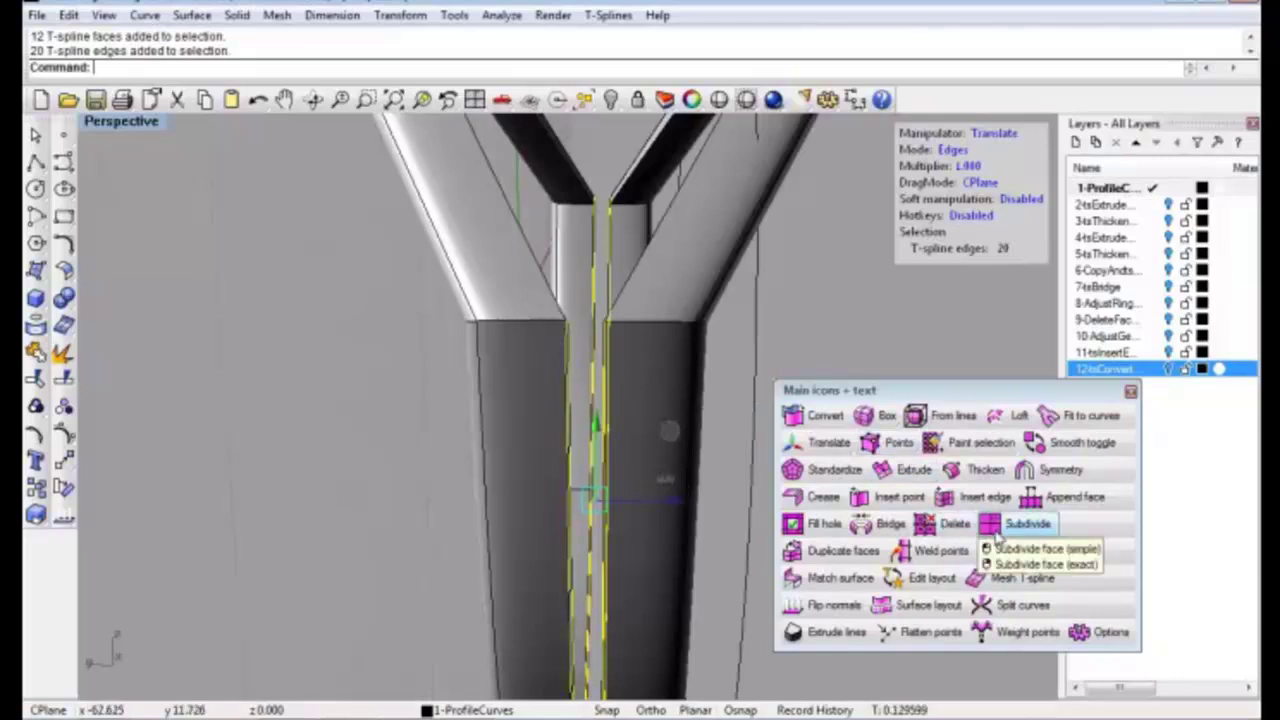
left_click(1007, 558)
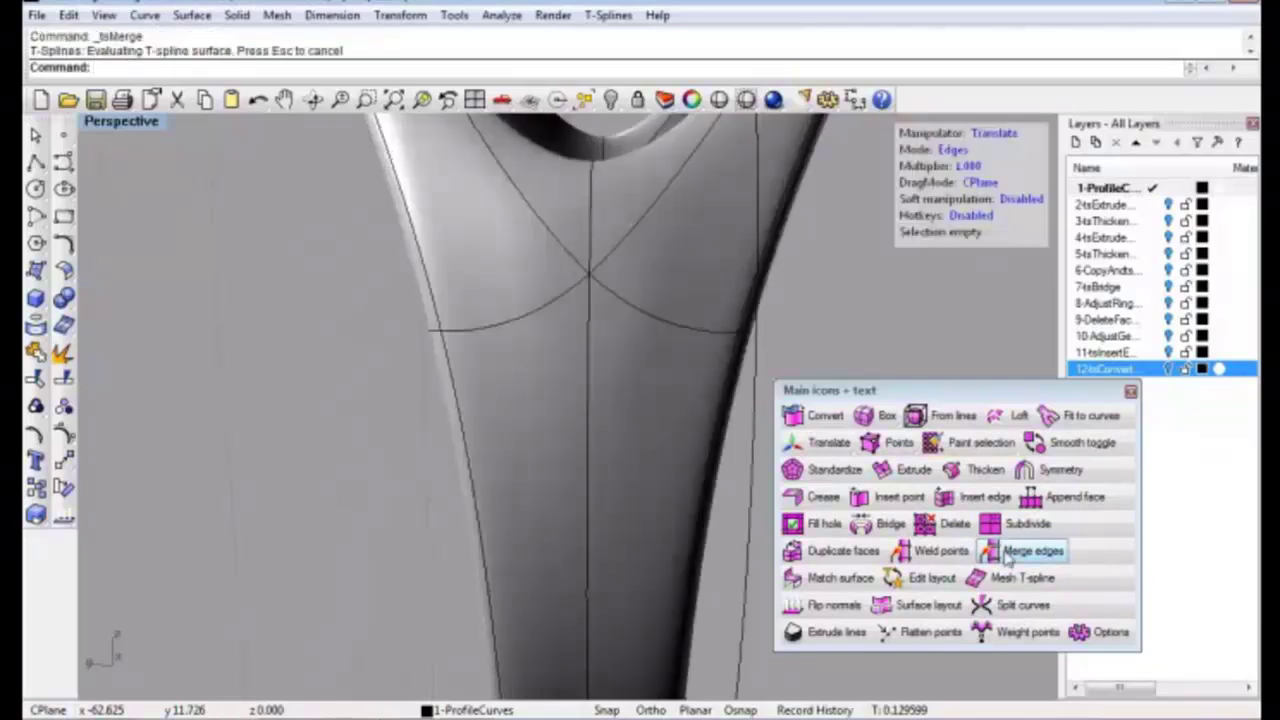
Orbit the merged Y-shaped band, undoing and redoing the edge merge to compare
scroll(666, 386, "down", 3)
scroll(640, 368, "down", 2)
right_click_drag(640, 368, 651, 251)
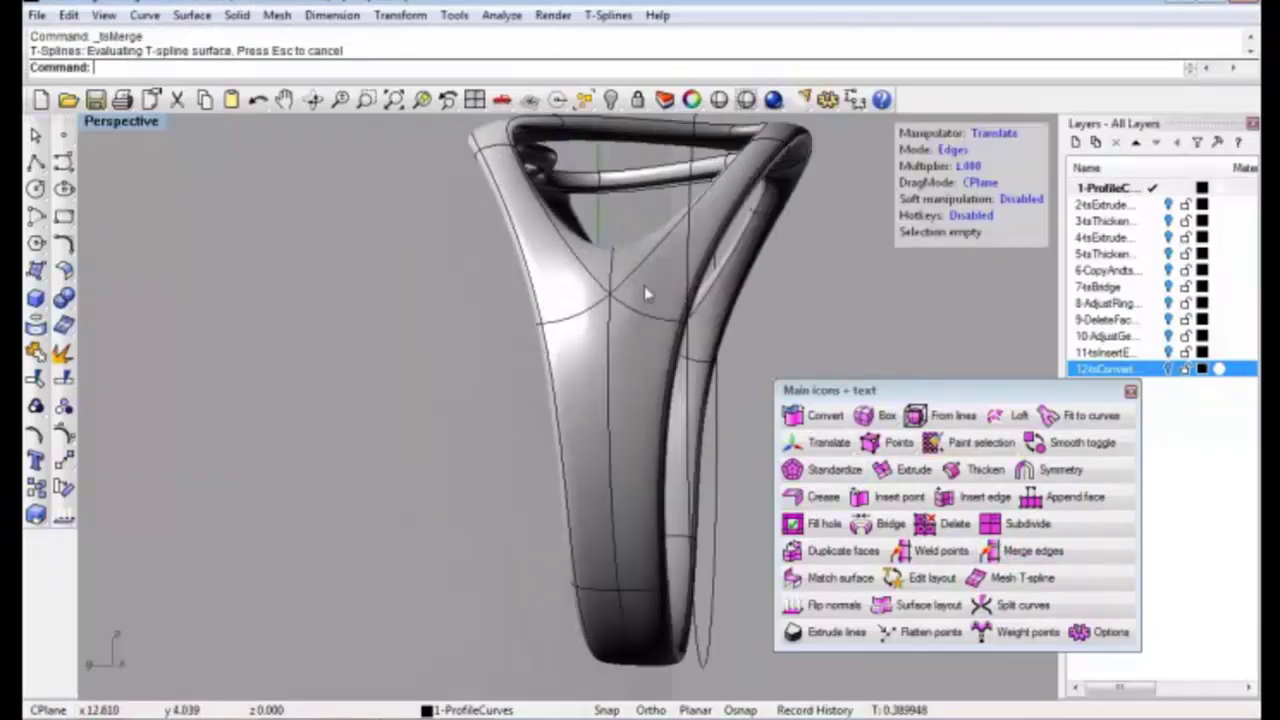
mouse_move(651, 334)
right_mouse_down()
mouse_move(600, 323)
mouse_move(642, 336)
mouse_move(626, 343)
right_mouse_up()
key("ctrl+z")
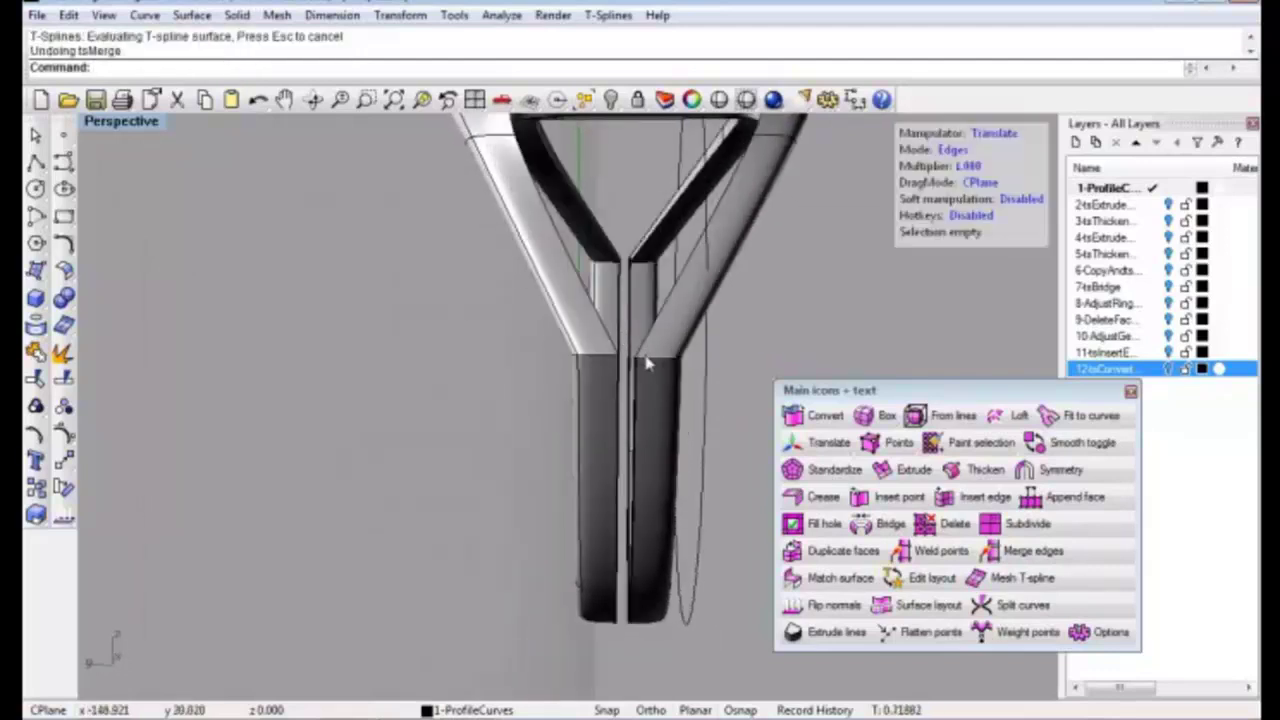
right_click_drag(626, 343, 652, 336)
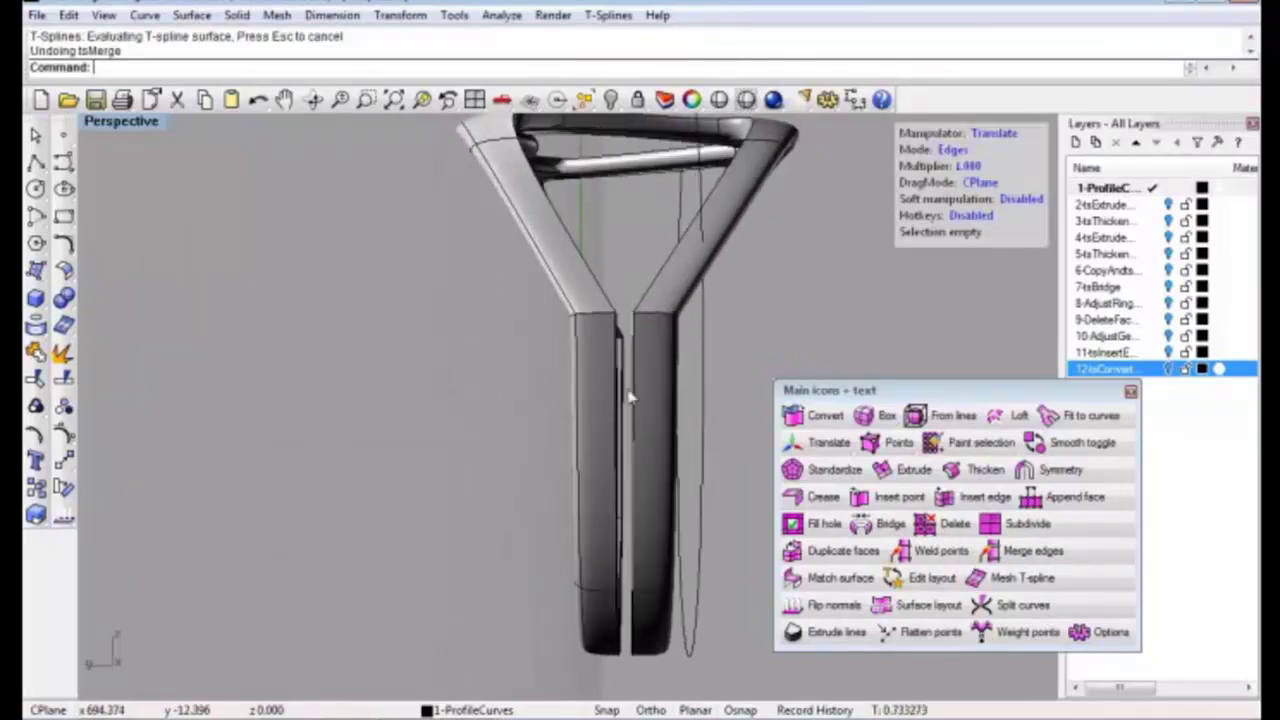
key("ctrl+y")
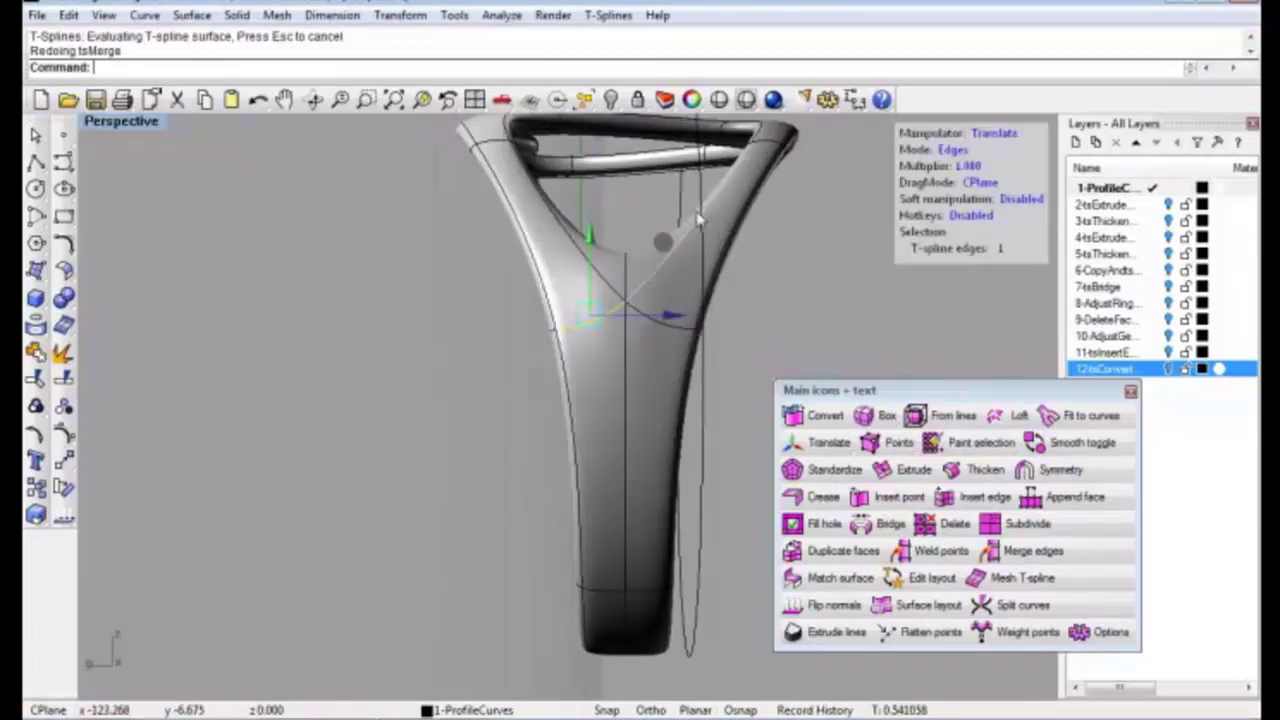
mouse_move(685, 316)
right_mouse_down()
mouse_move(645, 335)
mouse_move(600, 290)
mouse_move(640, 335)
mouse_move(540, 340)
mouse_move(585, 300)
mouse_move(600, 370)
mouse_move(671, 390)
mouse_move(730, 320)
right_mouse_up()
Try moving two selected junction edges, then undo the move
left_click(737, 300, "shift")
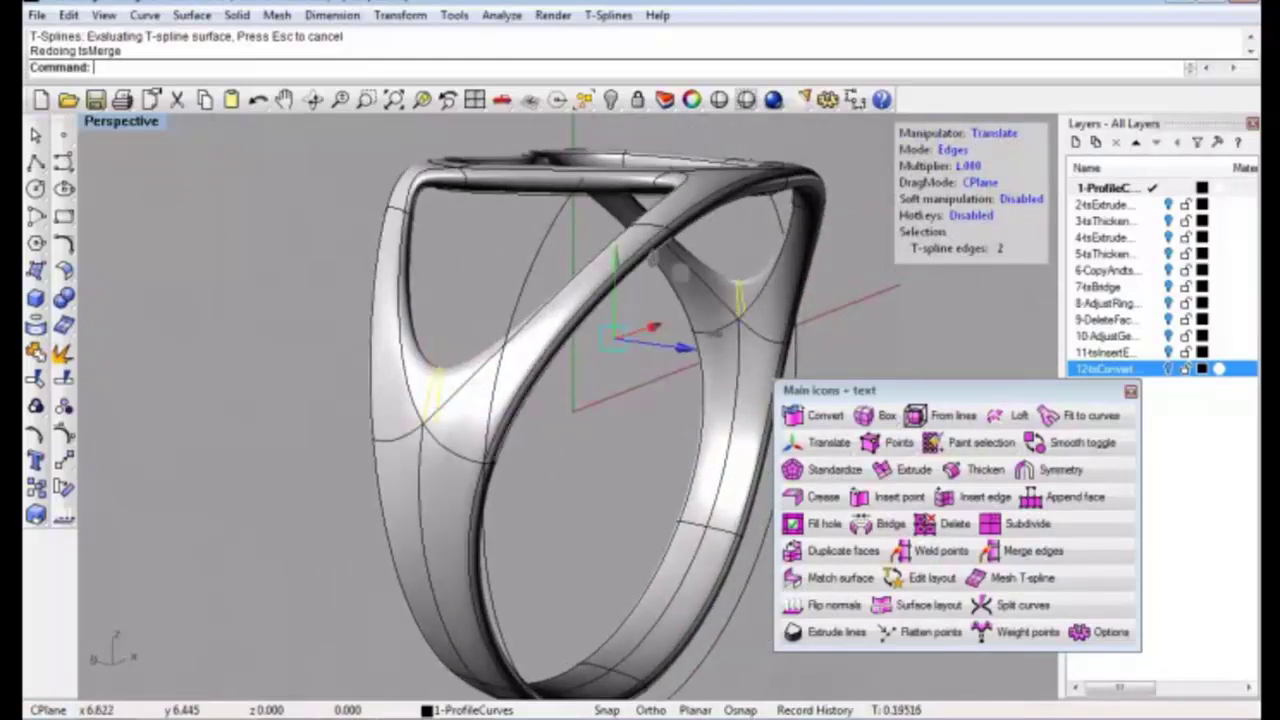
mouse_move(620, 268)
left_mouse_down()
mouse_move(627, 308)
mouse_move(627, 296)
left_mouse_up()
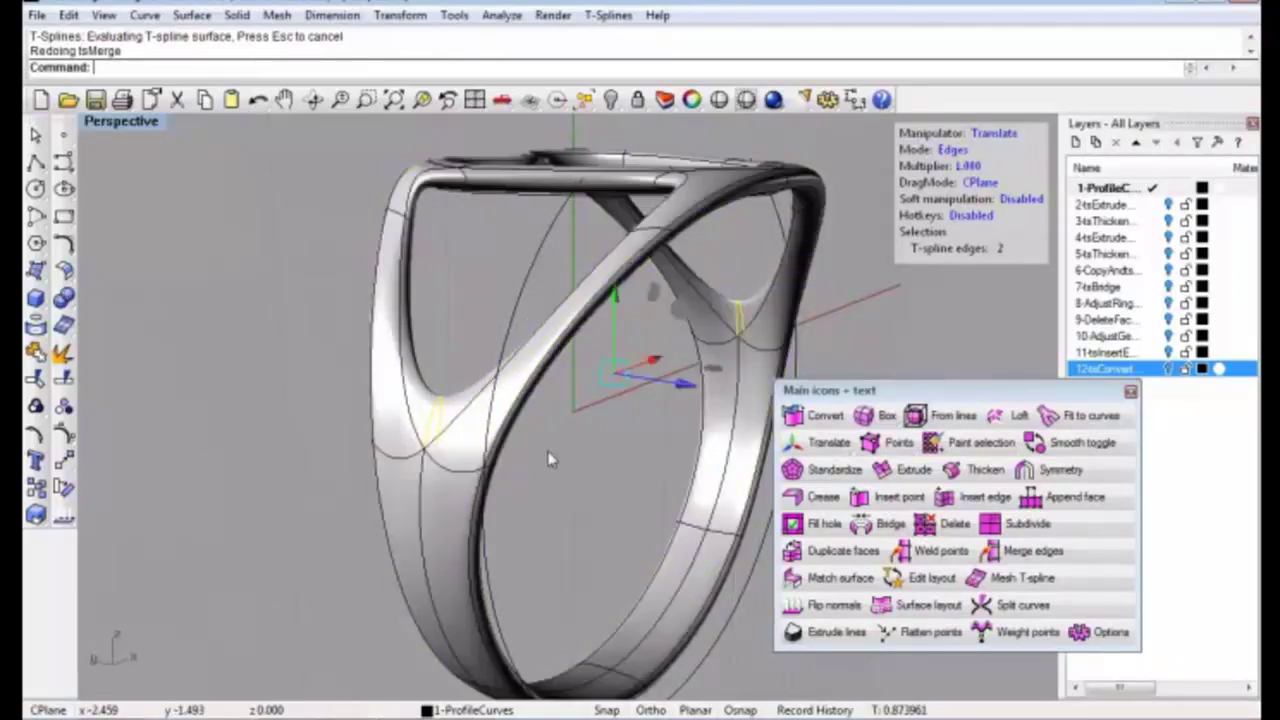
right_click_drag(547, 459, 387, 412)
key("ctrl+z")
mouse_move(290, 383)
right_mouse_down()
mouse_move(280, 343)
mouse_move(543, 486)
mouse_move(586, 294)
mouse_move(466, 470)
mouse_move(508, 406)
mouse_move(473, 270)
right_mouse_up()
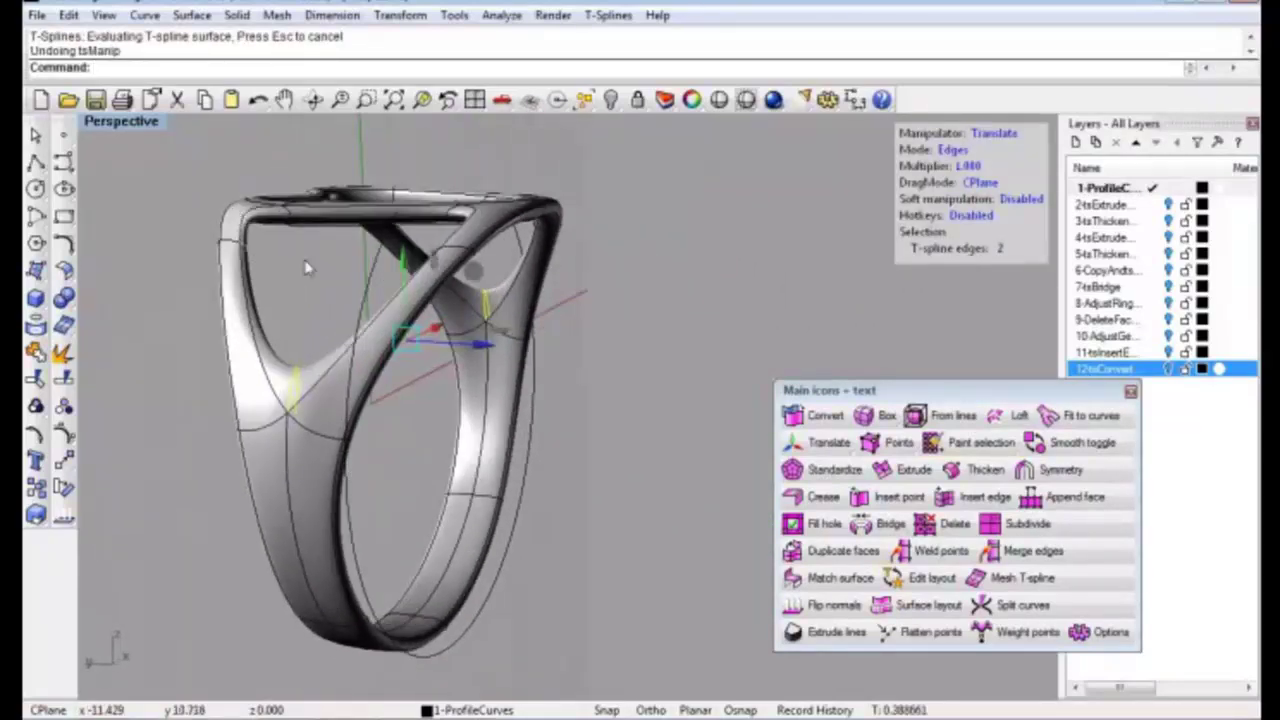
Select a top-bar edge and the ring, then drag the ring's top-left corner to reshape it
scroll(350, 258, "up", 2)
scroll(330, 240, "up", 3)
scroll(300, 215, "up", 2)
scroll(272, 188, "up", 2)
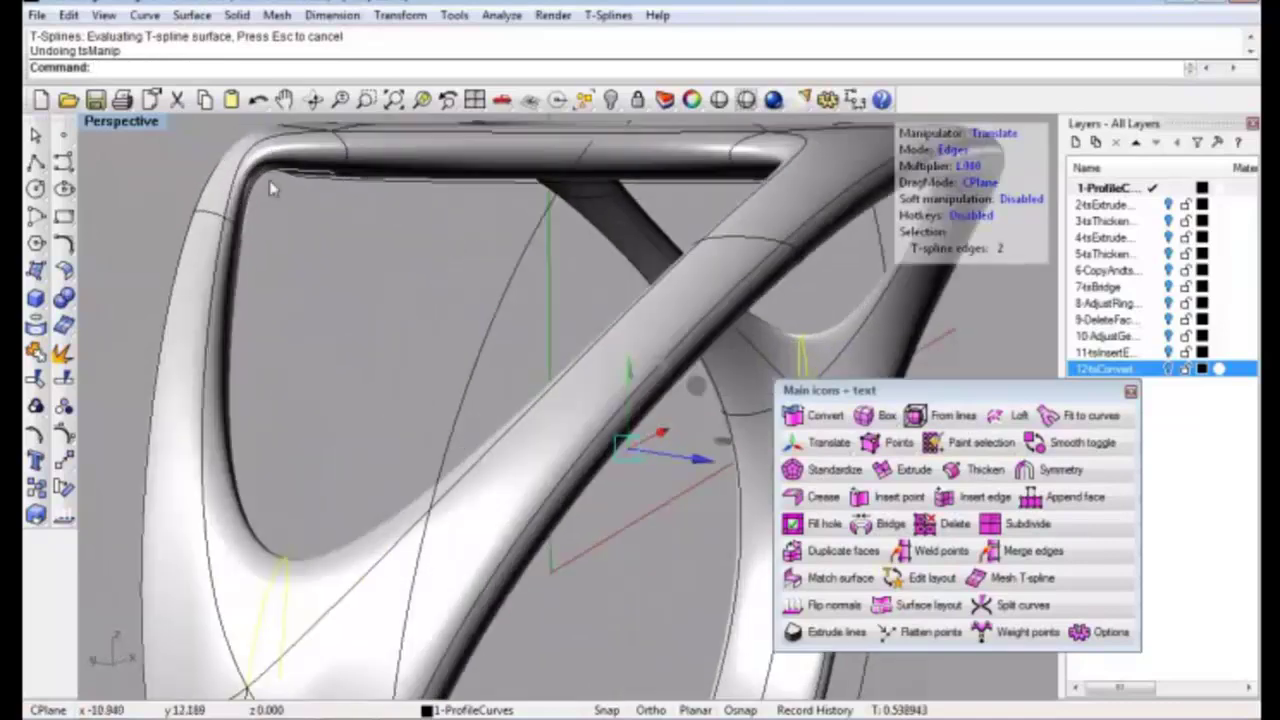
scroll(270, 188, "up", 2)
left_click(291, 163)
left_click(284, 152)
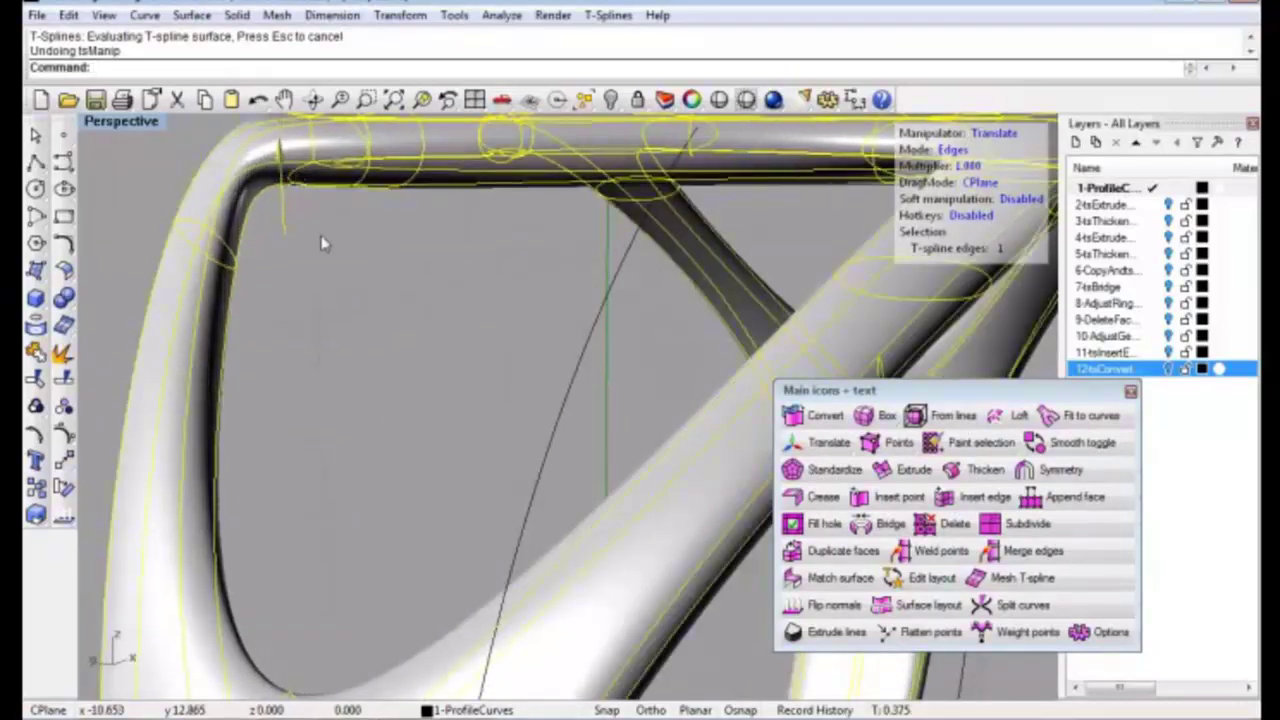
scroll(300, 277, "down", 2)
scroll(395, 285, "down", 2)
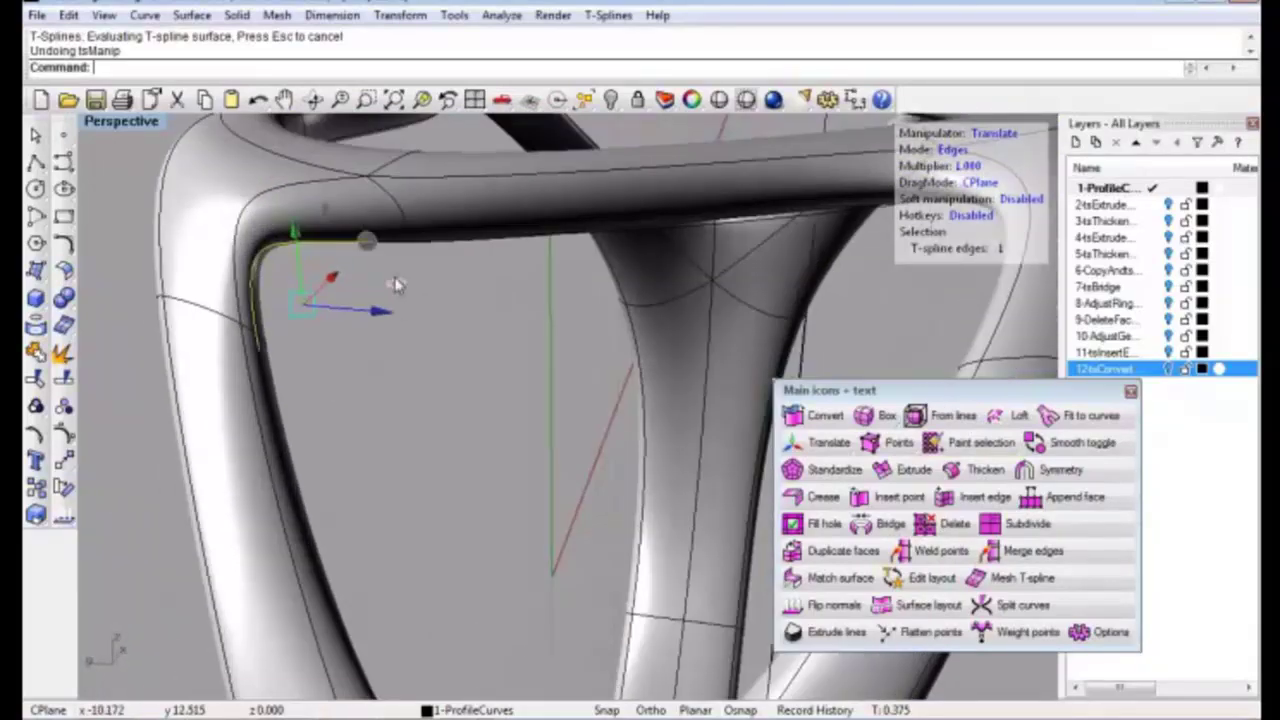
left_click_drag(398, 289, 440, 290)
View the ring top from above, reselect its edges, then clear the selection
scroll(430, 380, "down", 2)
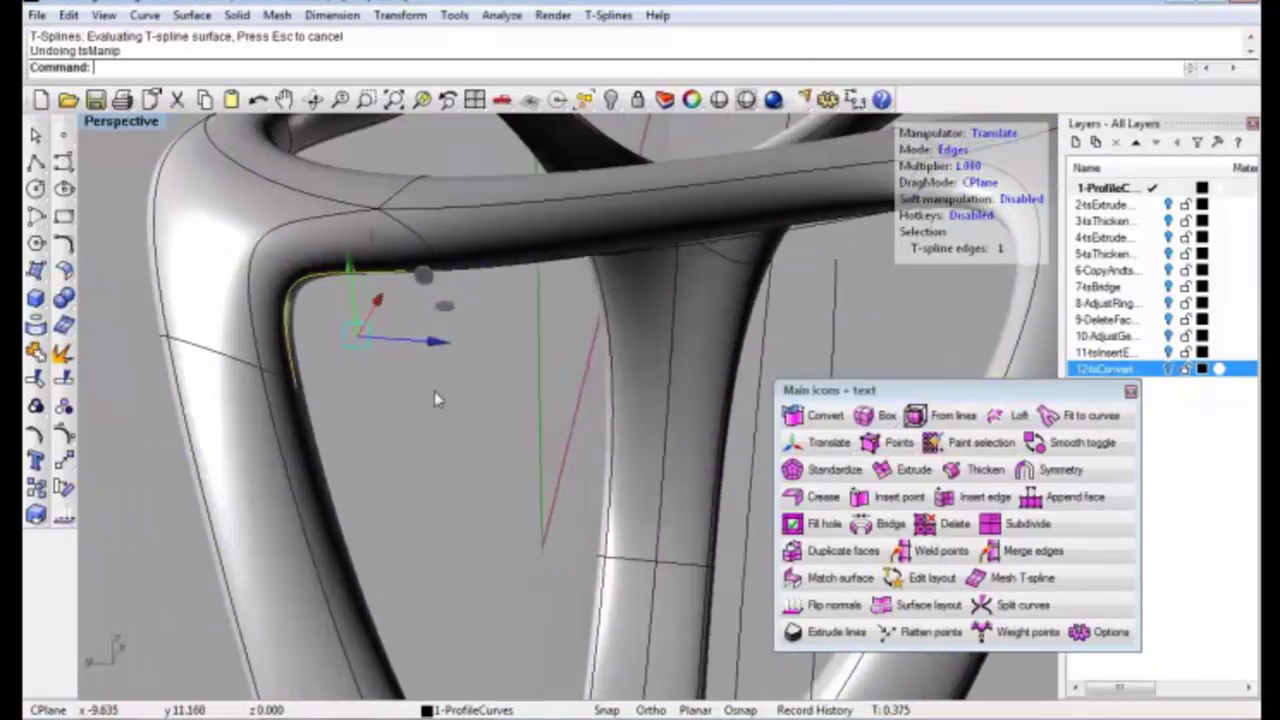
scroll(462, 398, "down", 2)
left_click(467, 406)
right_click_drag(489, 406, 551, 425)
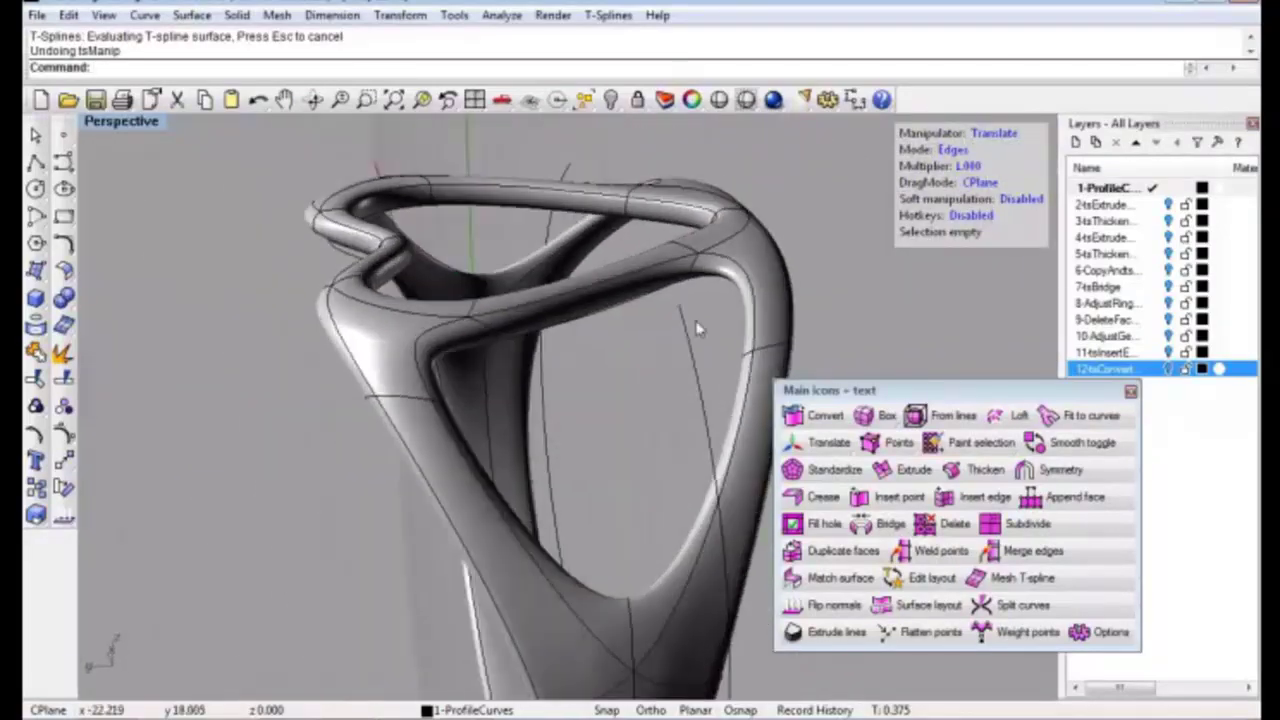
mouse_move(697, 330)
right_mouse_down()
mouse_move(735, 268)
mouse_move(729, 314)
right_mouse_up()
left_click(735, 271)
left_click(783, 321)
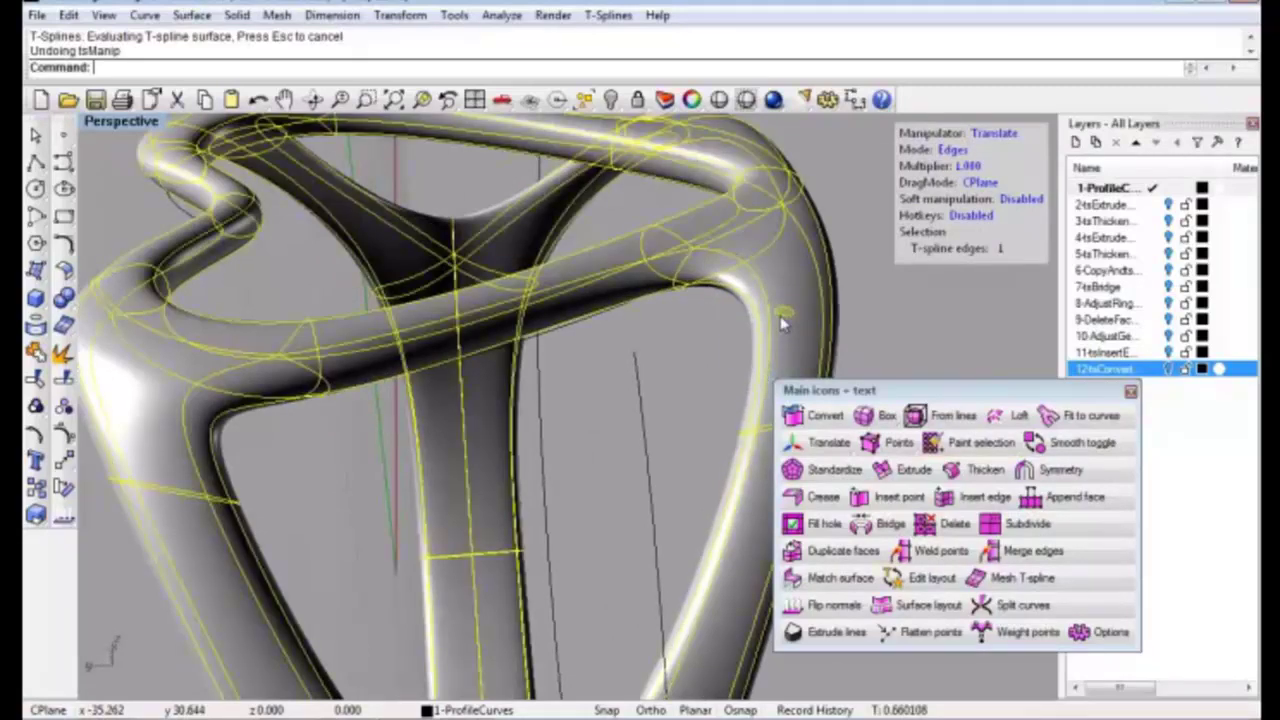
mouse_move(771, 320)
right_mouse_down()
mouse_move(686, 380)
mouse_move(613, 385)
right_mouse_up()
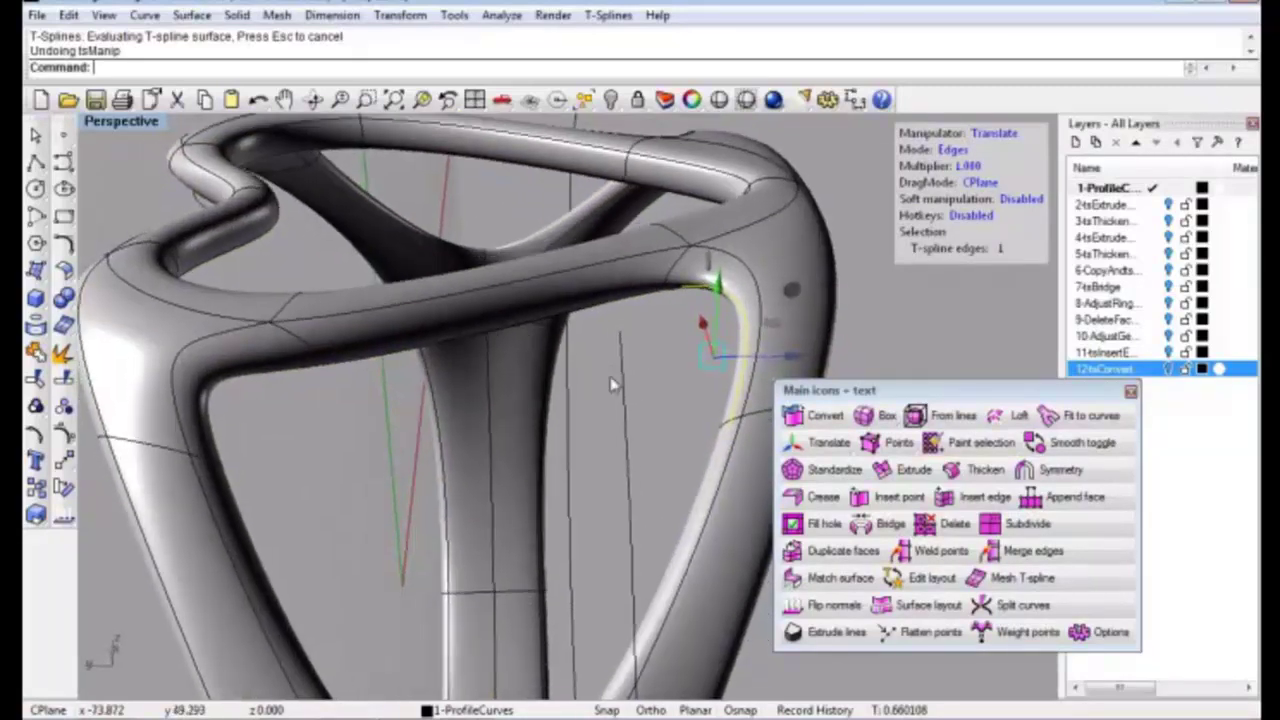
left_click(608, 320)
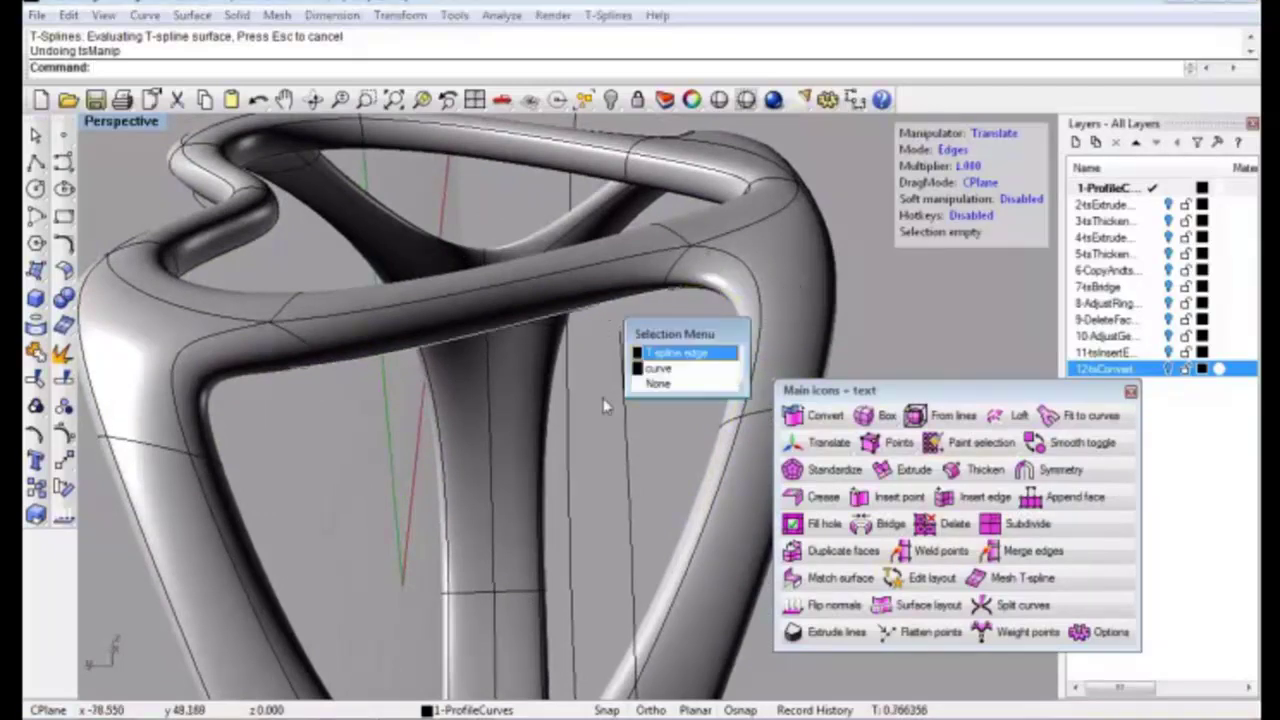
right_click(687, 358)
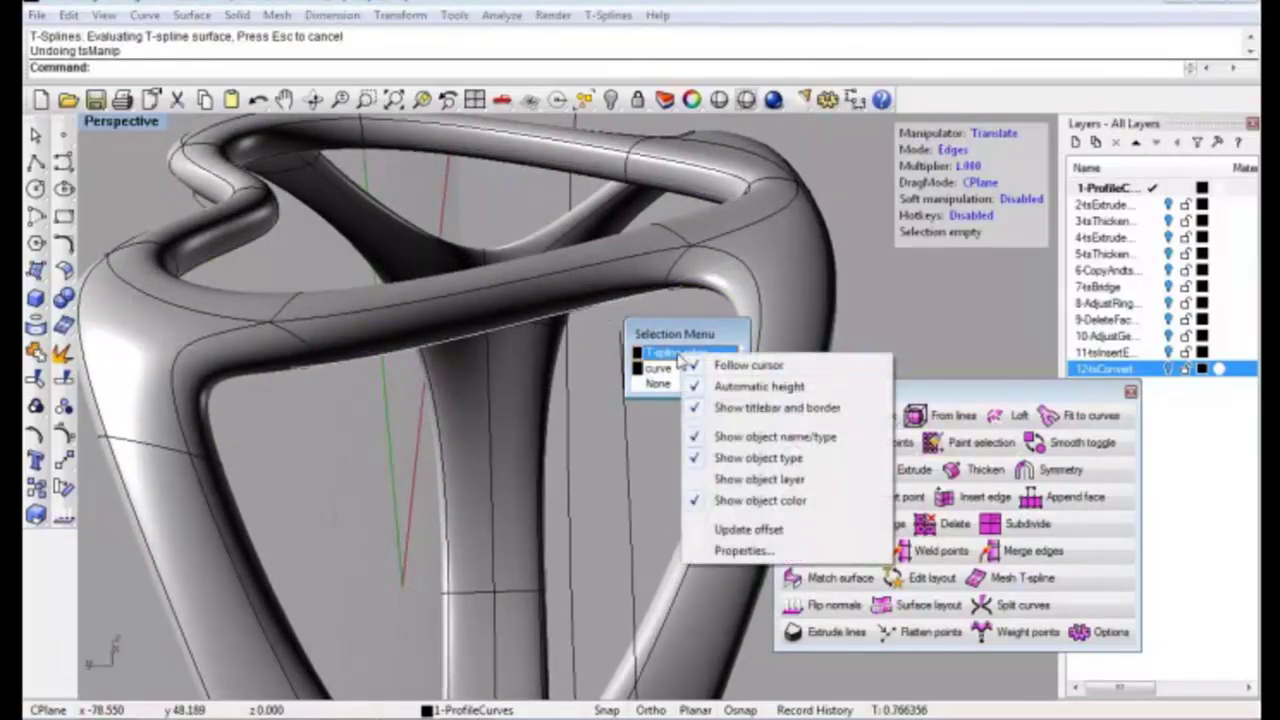
left_click(668, 353)
mouse_move(587, 391)
right_mouse_down()
mouse_move(544, 425)
mouse_move(505, 310)
right_mouse_up()
right_click(503, 307)
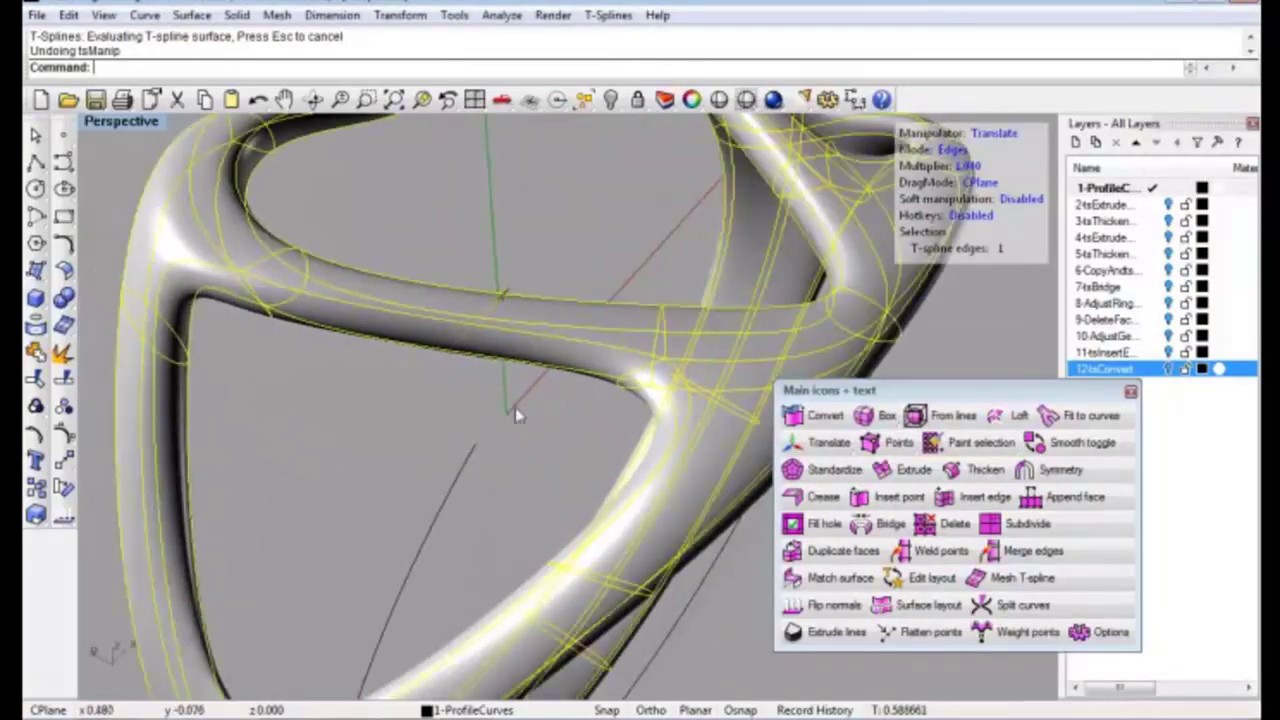
key("Escape")
mouse_move(457, 466)
right_mouse_down()
mouse_move(474, 349)
mouse_move(480, 418)
mouse_move(466, 434)
mouse_move(183, 218)
right_mouse_up()
mouse_move(505, 410)
right_mouse_down()
mouse_move(518, 422)
mouse_move(608, 374)
mouse_move(525, 400)
mouse_move(407, 474)
right_mouse_up()
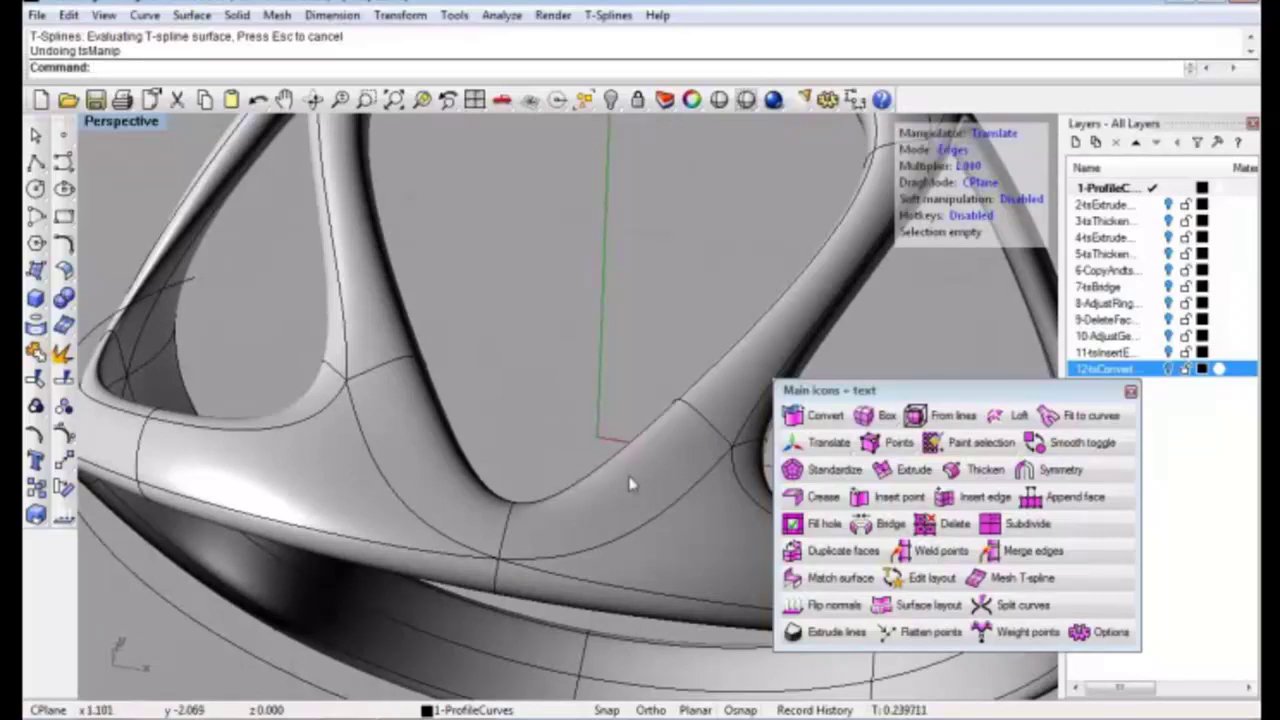
right_click_drag(630, 485, 529, 537)
mouse_move(509, 406)
right_mouse_down()
mouse_move(440, 380)
mouse_move(396, 467)
mouse_move(307, 443)
right_mouse_up()
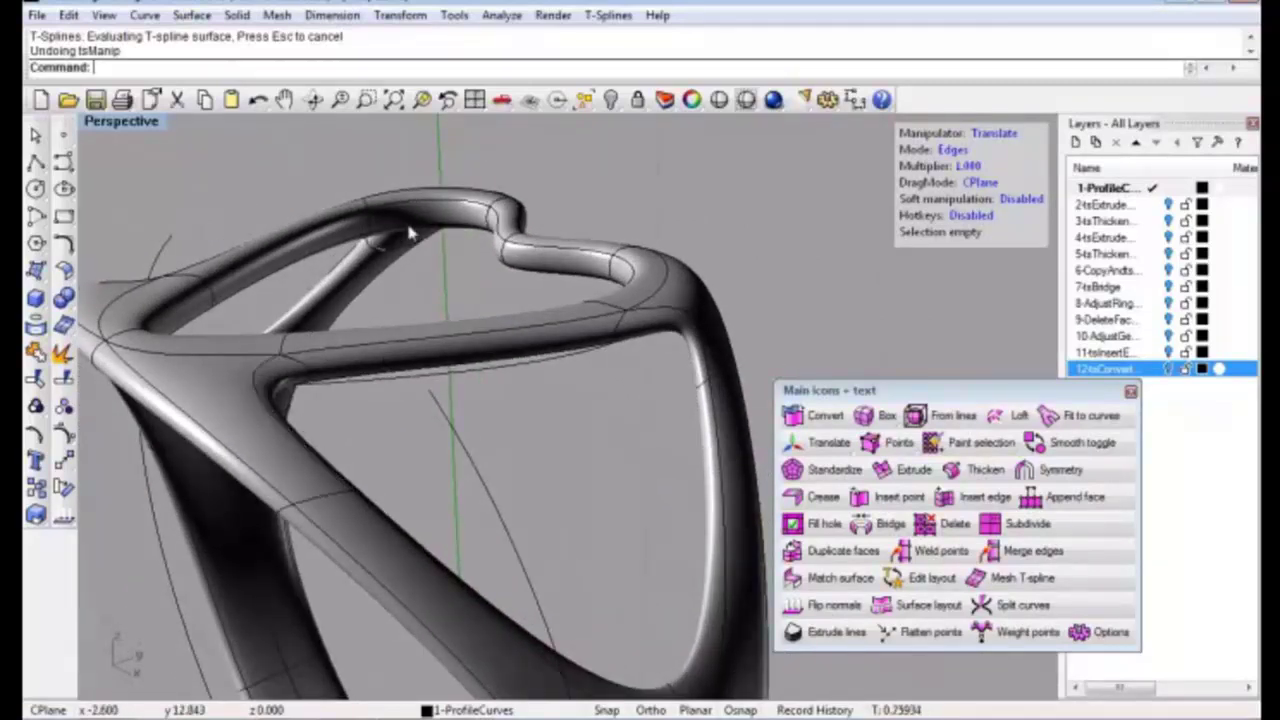
left_click(507, 256)
mouse_move(540, 385)
right_mouse_down()
mouse_move(492, 373)
mouse_move(523, 370)
right_mouse_up()
right_click_drag(379, 328, 410, 363)
Insert a one-sided edge loop (BothSides=Off) just inside the heart's inner rim
left_click(465, 360)
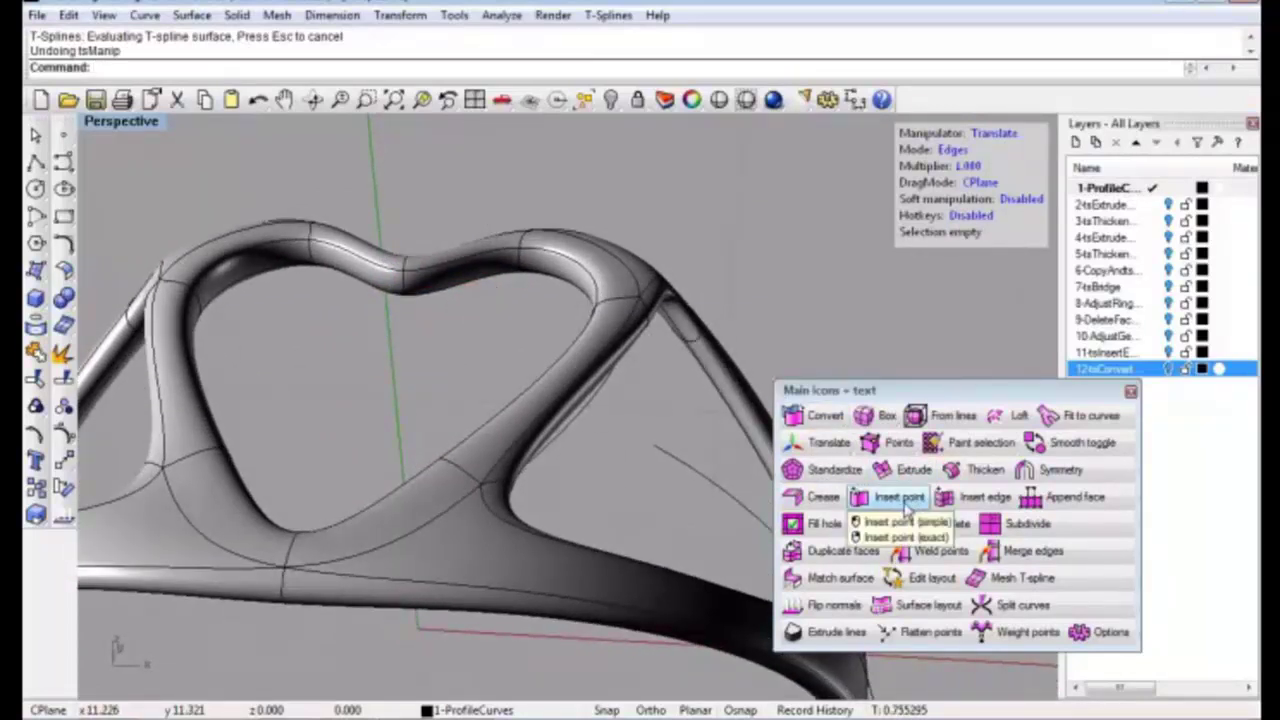
left_click(963, 506)
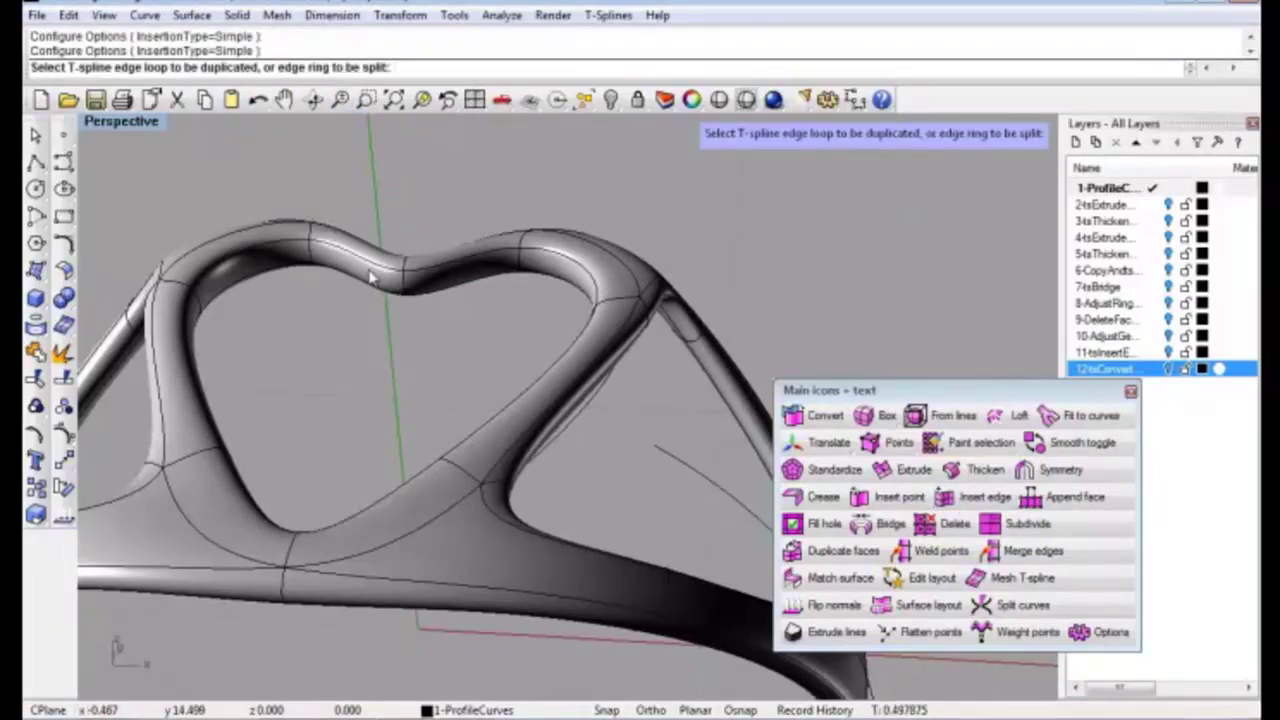
left_click(435, 279)
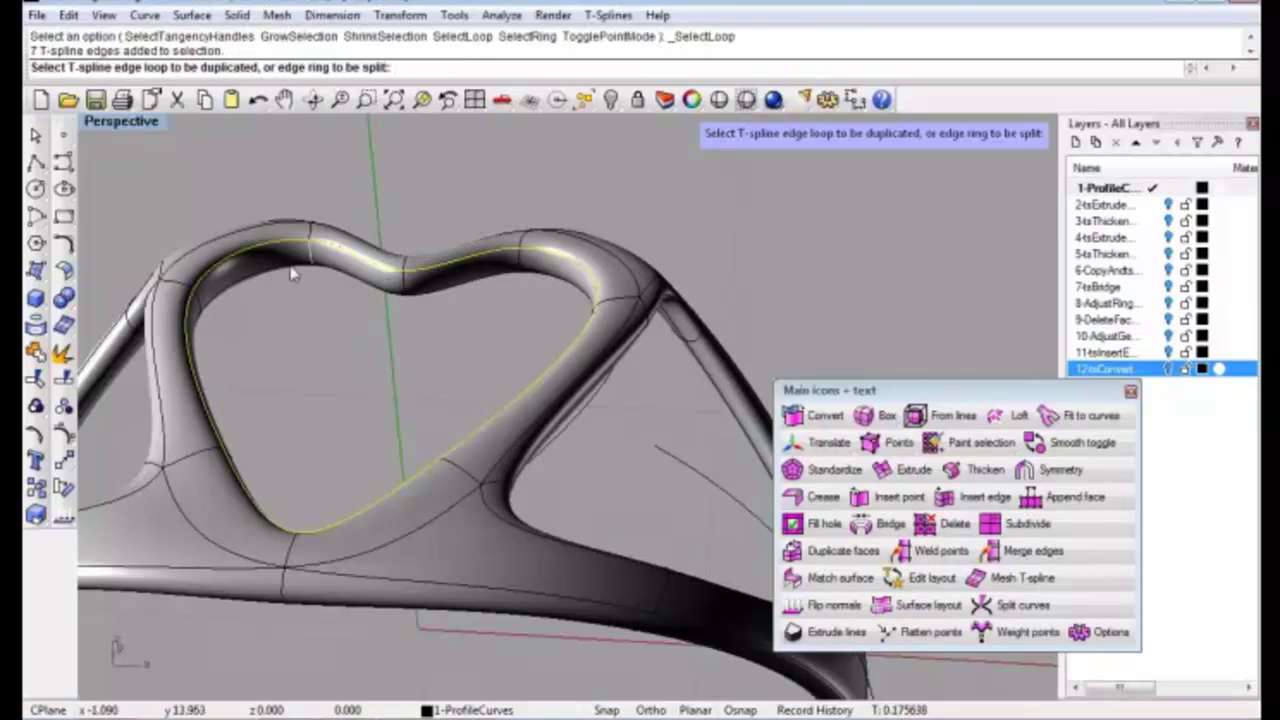
key("Return")
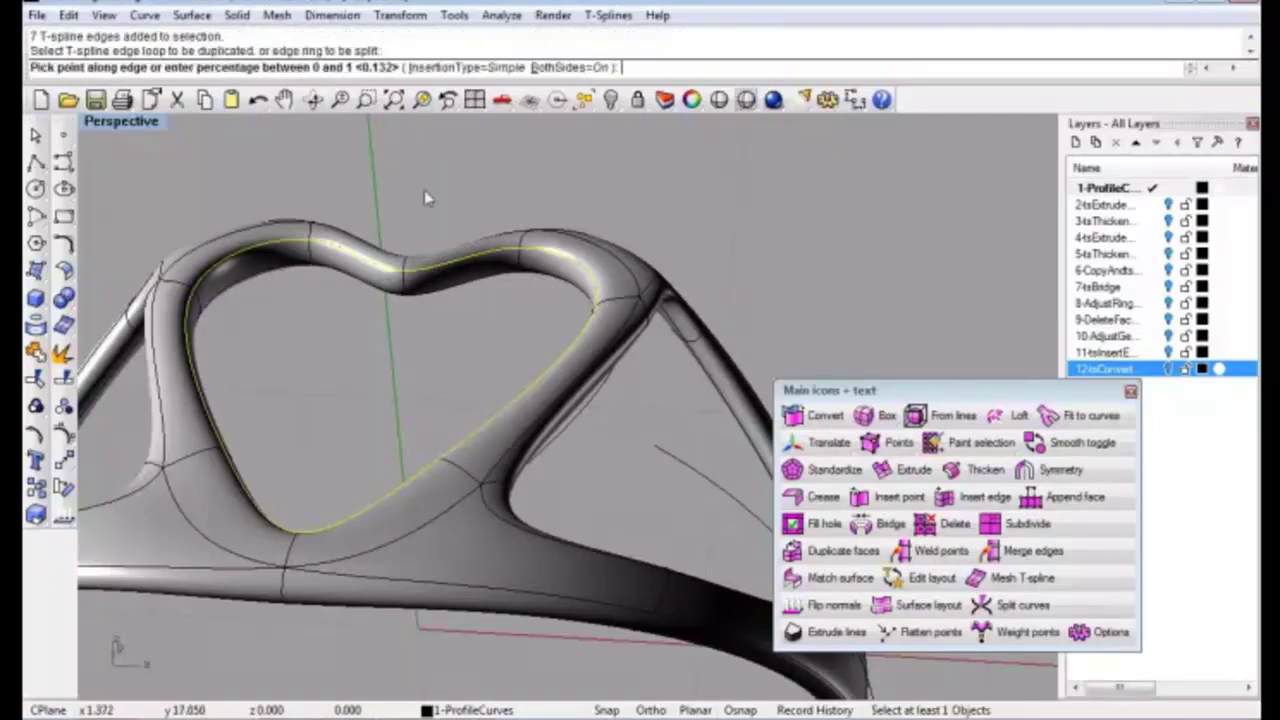
left_click(565, 67)
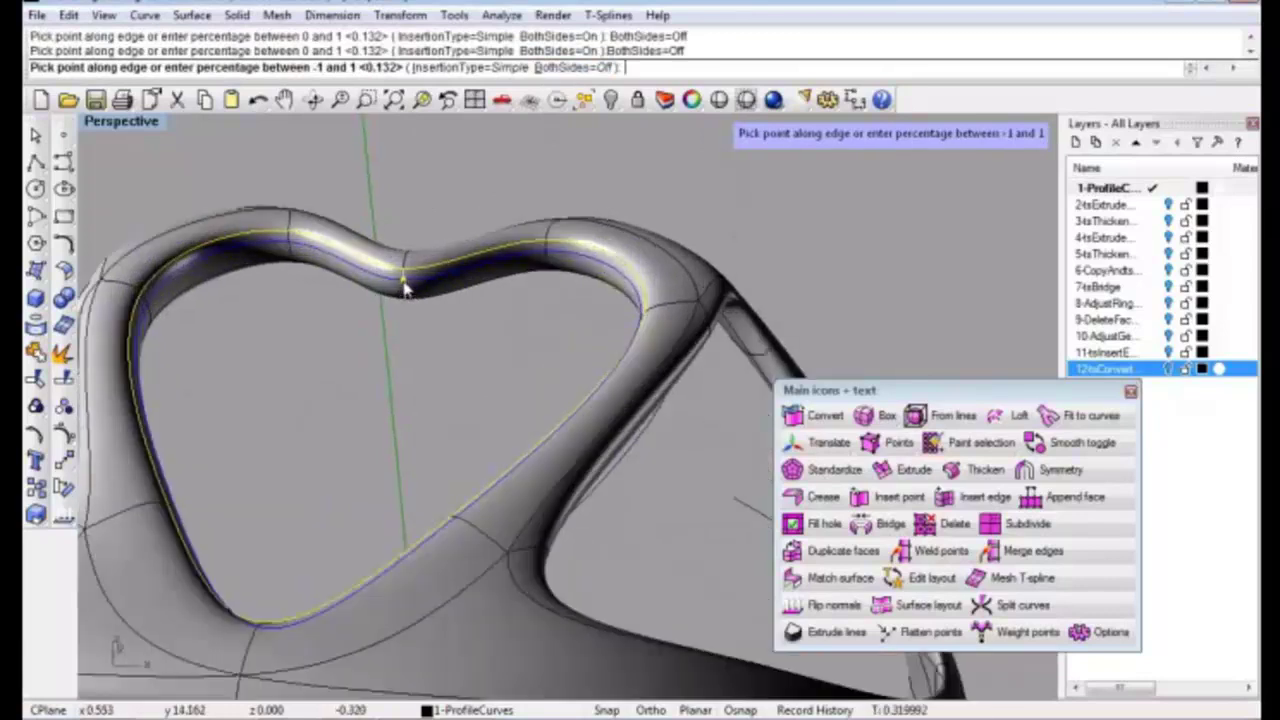
scroll(405, 288, "up", 3)
scroll(405, 288, "up", 2)
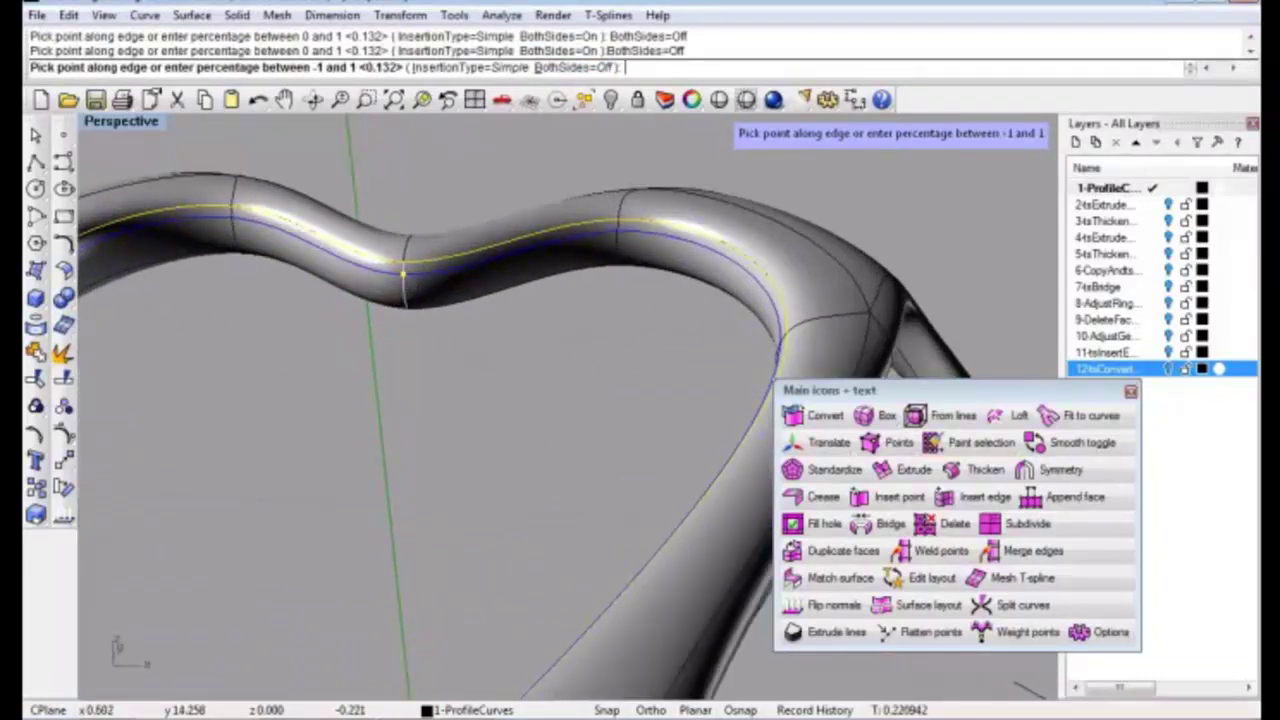
left_click(404, 272)
key("Return")
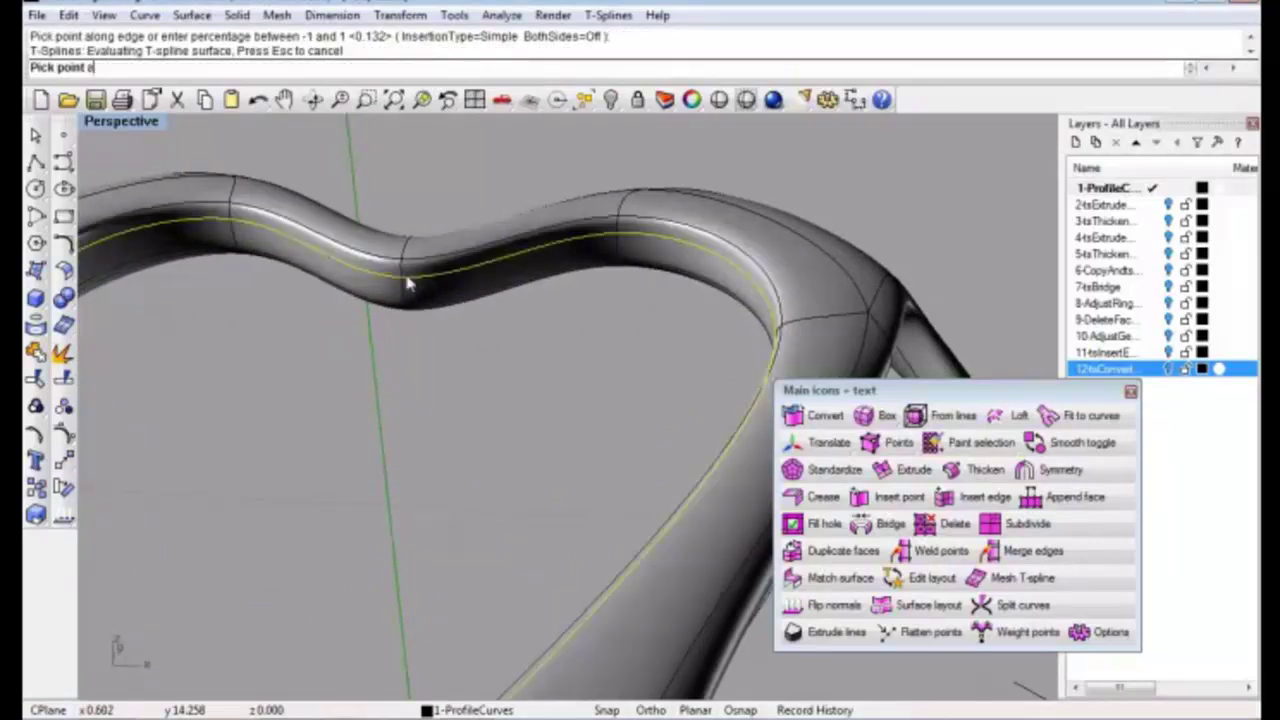
Undo and redo the edge insertion to compare the tube shape
mouse_move(422, 285)
right_mouse_down()
mouse_move(523, 271)
mouse_move(528, 234)
mouse_move(500, 243)
mouse_move(543, 240)
right_mouse_up()
key("ctrl+z")
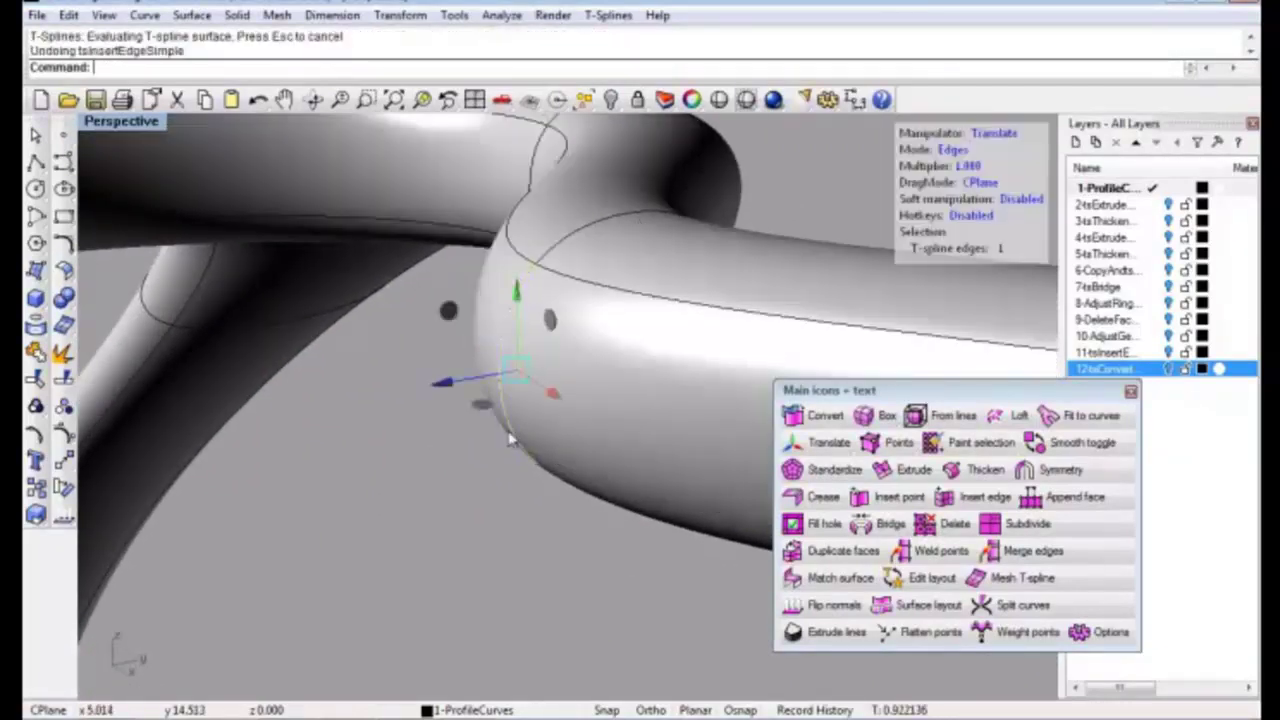
key("ctrl+y")
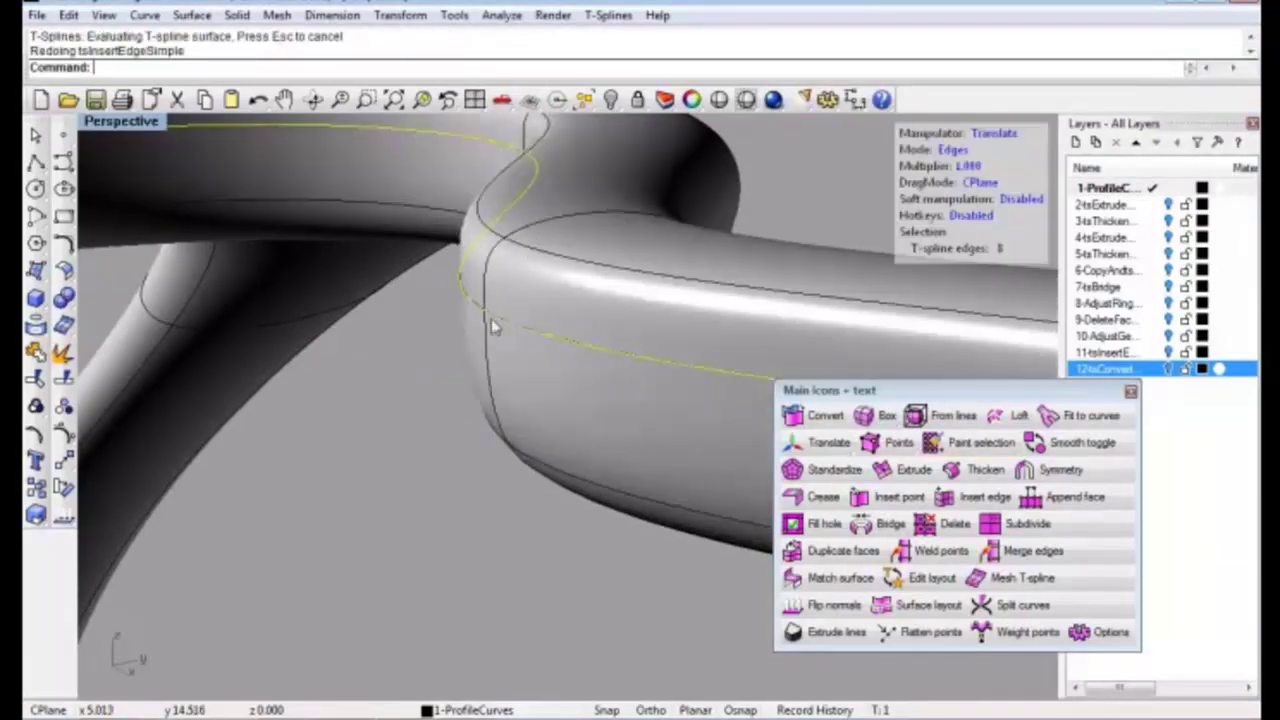
right_click_drag(491, 331, 491, 430)
Select a band edge and extend it to the full edge ring
key("Escape")
mouse_move(436, 516)
right_mouse_down()
mouse_move(451, 529)
mouse_move(509, 506)
mouse_move(565, 405)
mouse_move(508, 480)
mouse_move(408, 416)
mouse_move(430, 390)
mouse_move(491, 471)
mouse_move(497, 434)
mouse_move(431, 363)
mouse_move(449, 351)
mouse_move(466, 394)
mouse_move(636, 180)
mouse_move(287, 472)
mouse_move(357, 429)
mouse_move(277, 443)
mouse_move(222, 383)
mouse_move(238, 460)
right_mouse_up()
left_click(238, 460)
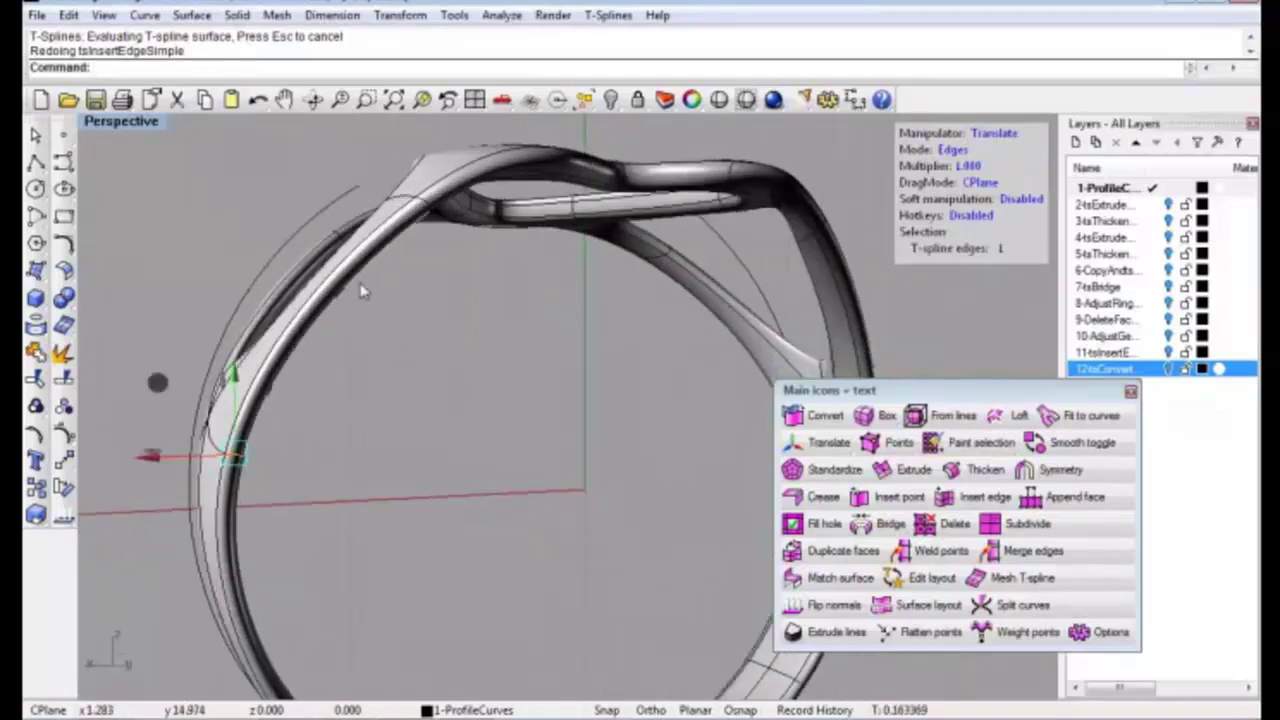
left_click(975, 443)
left_click_drag(958, 450, 728, 468)
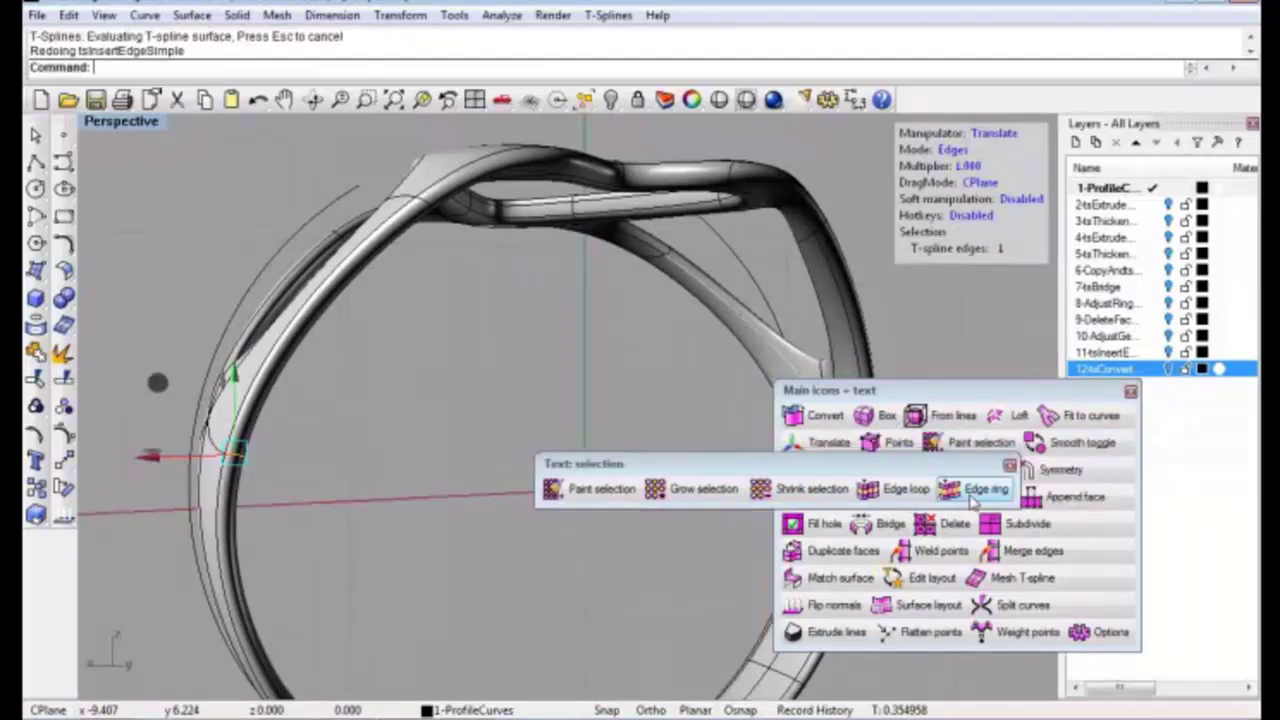
left_click(972, 495)
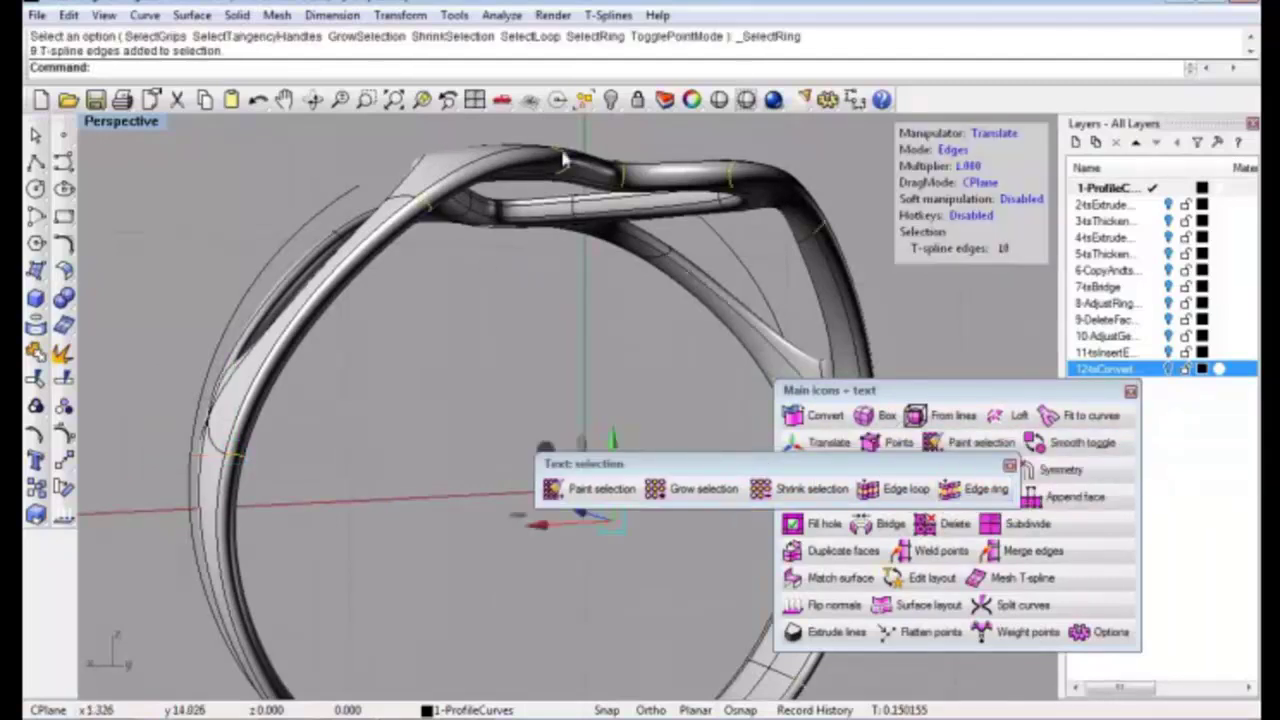
right_click_drag(592, 380, 905, 530)
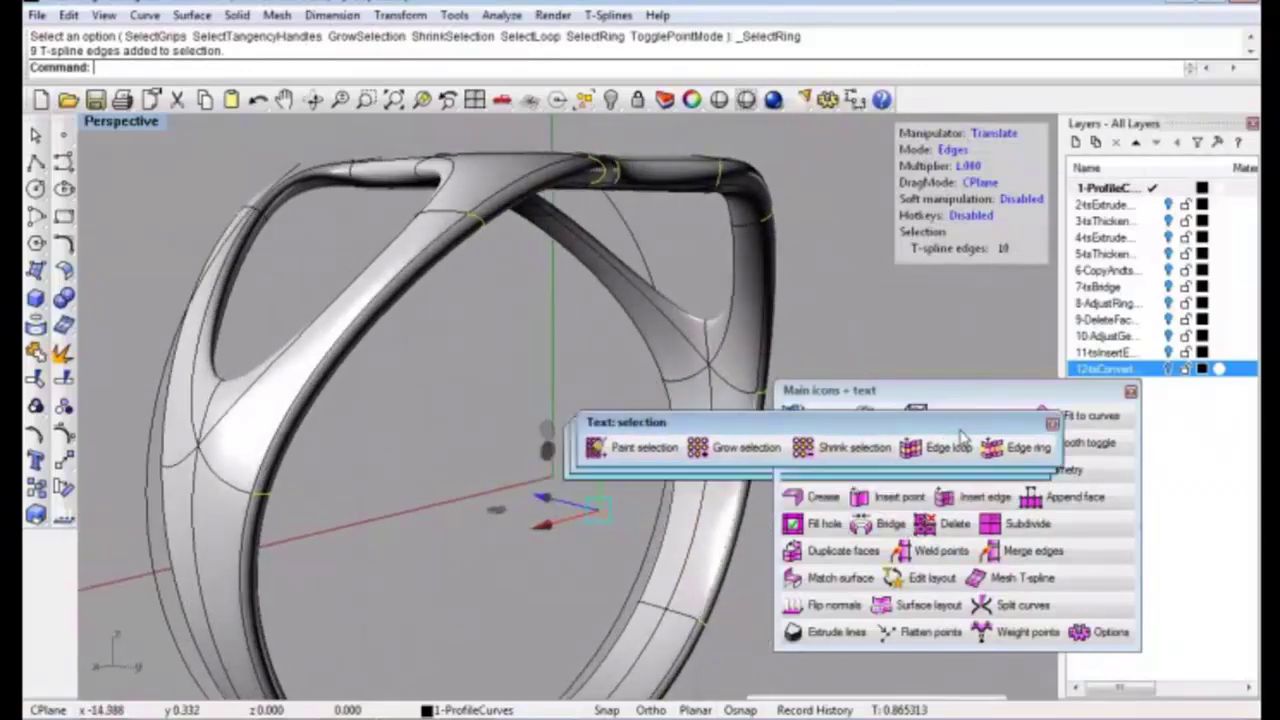
left_click_drag(620, 463, 590, 323)
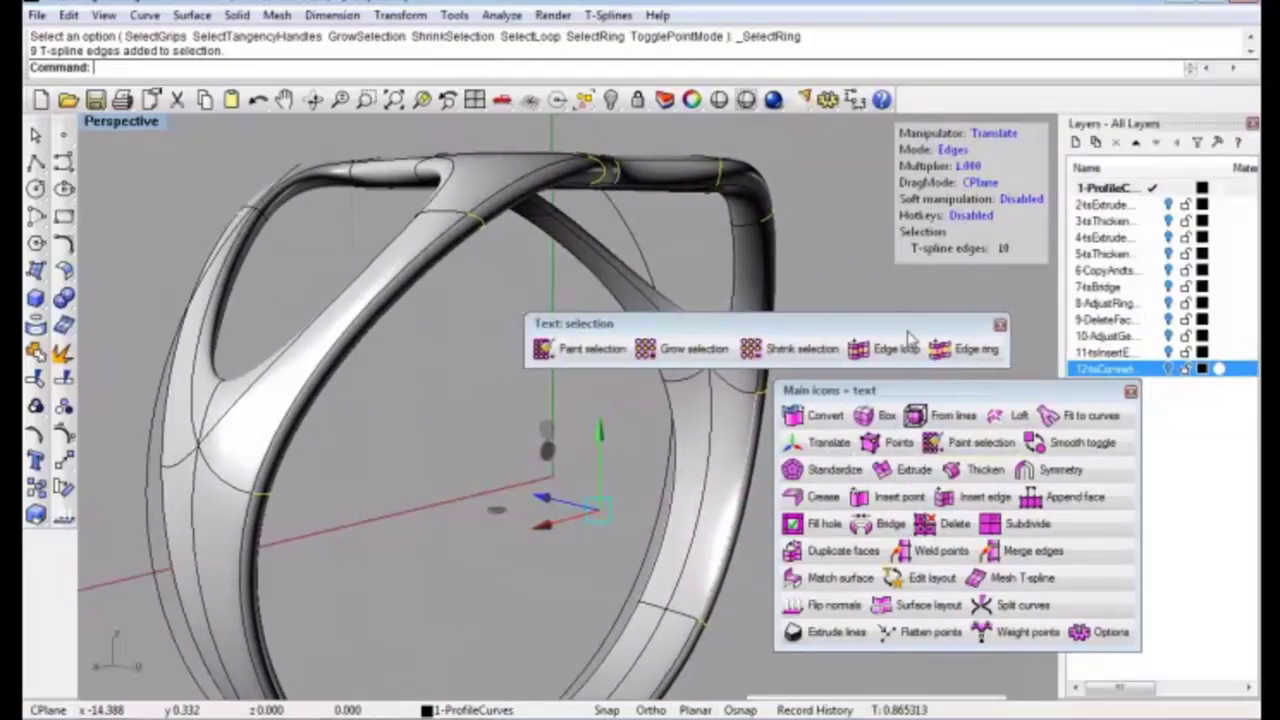
Insert a new edge along the arch across the selected edge ring
left_click(997, 505)
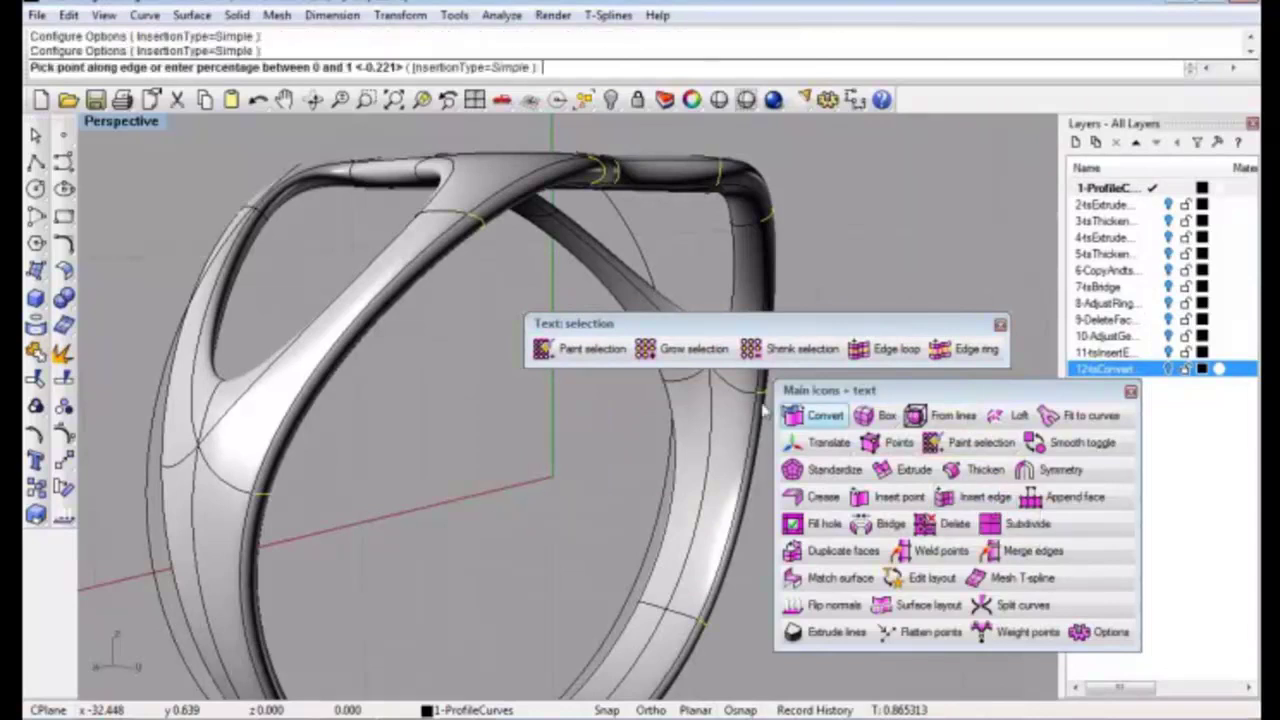
left_click(483, 227)
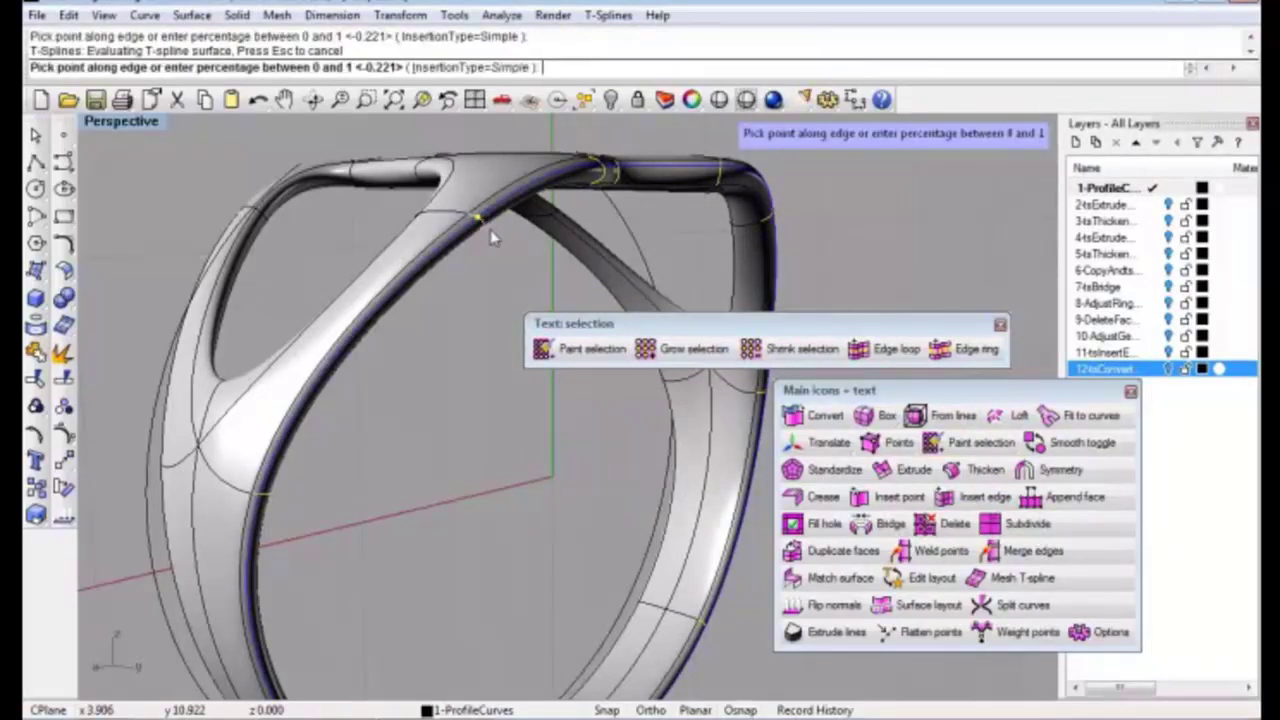
key("Return")
scroll(548, 210, "up", 3)
scroll(548, 210, "up", 2)
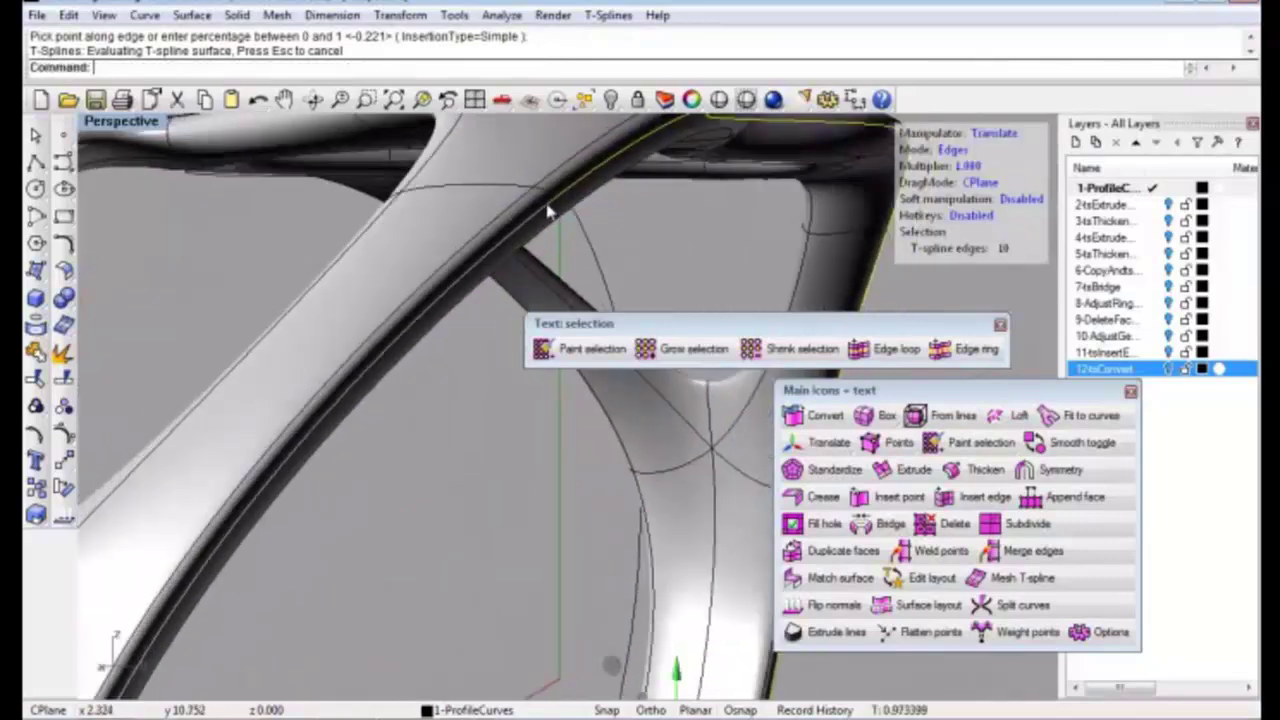
right_click_drag(548, 210, 658, 247)
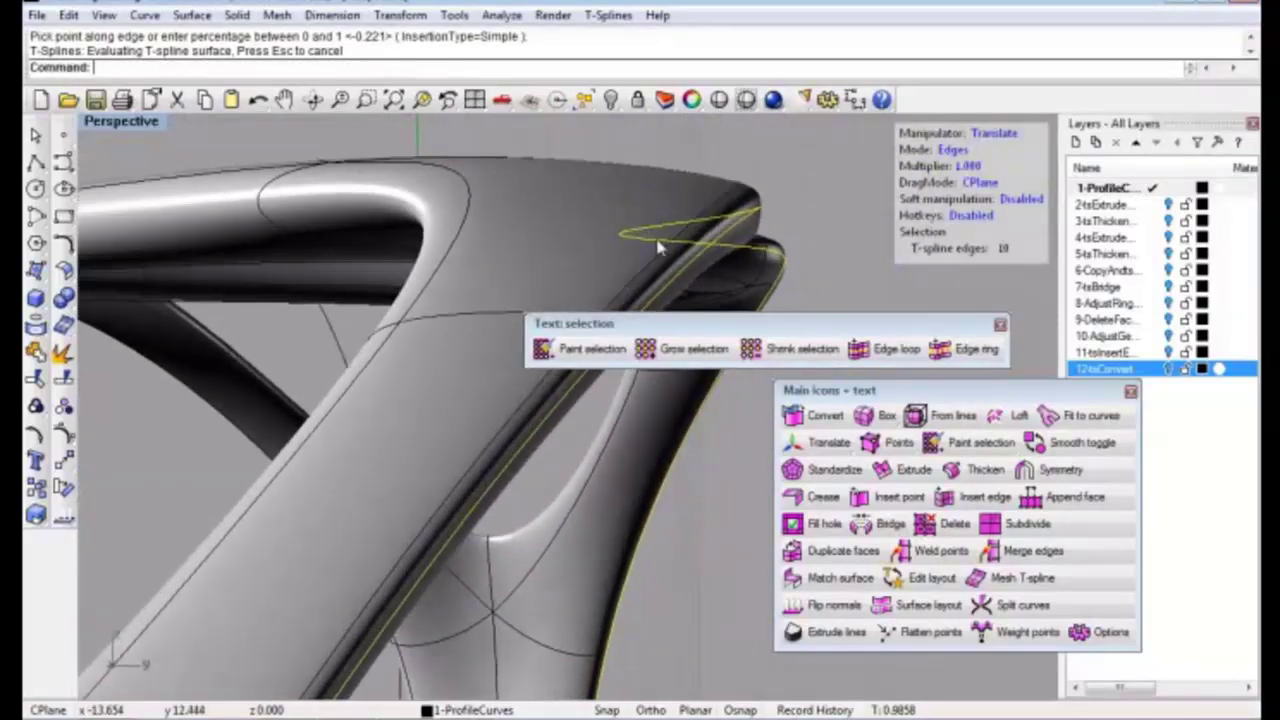
mouse_move(768, 268)
right_mouse_down()
mouse_move(800, 217)
mouse_move(317, 383)
mouse_move(436, 257)
right_mouse_up()
left_click(422, 230)
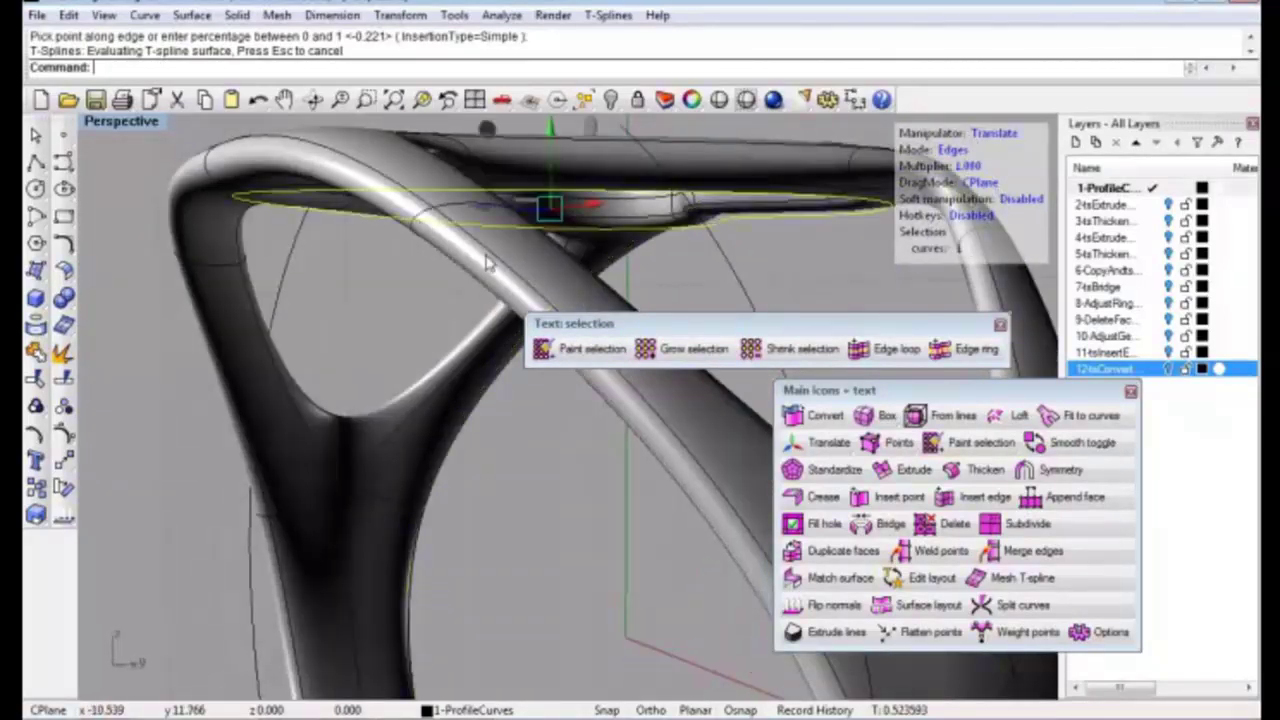
Select an edge near the arch top and grow it to its edge ring
left_click(546, 410)
right_click_drag(517, 443, 340, 300)
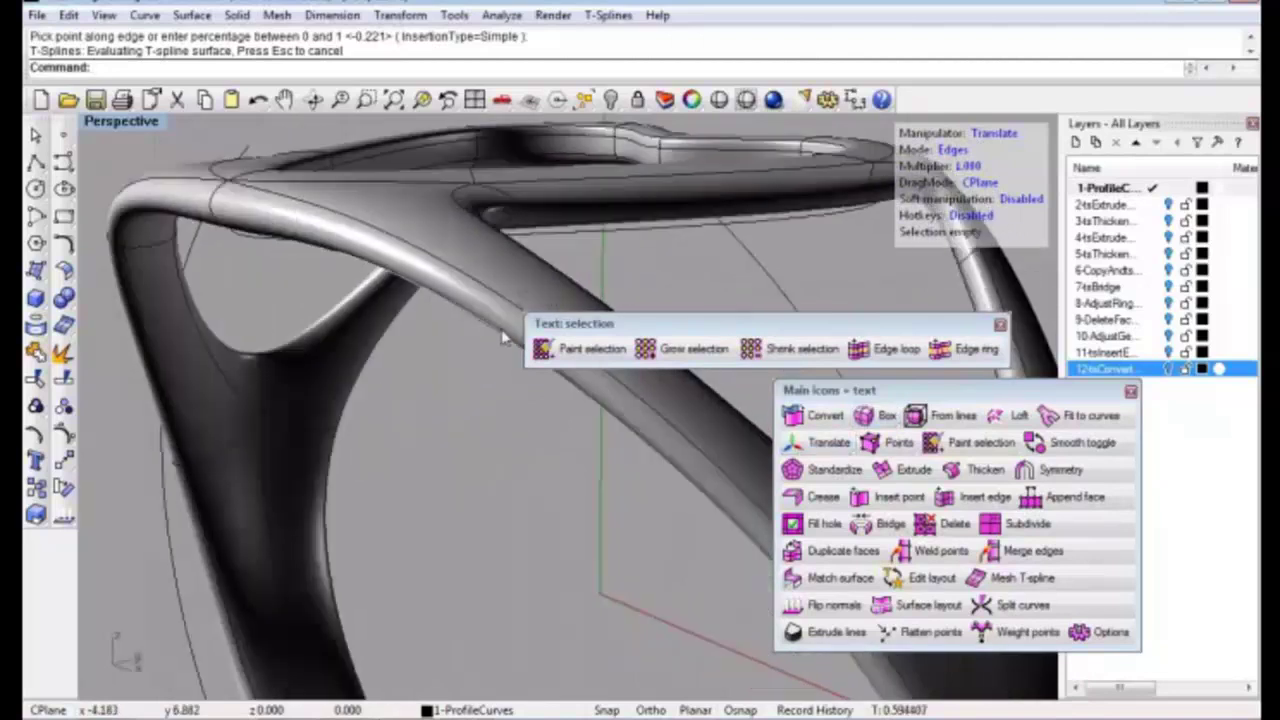
left_click(323, 245)
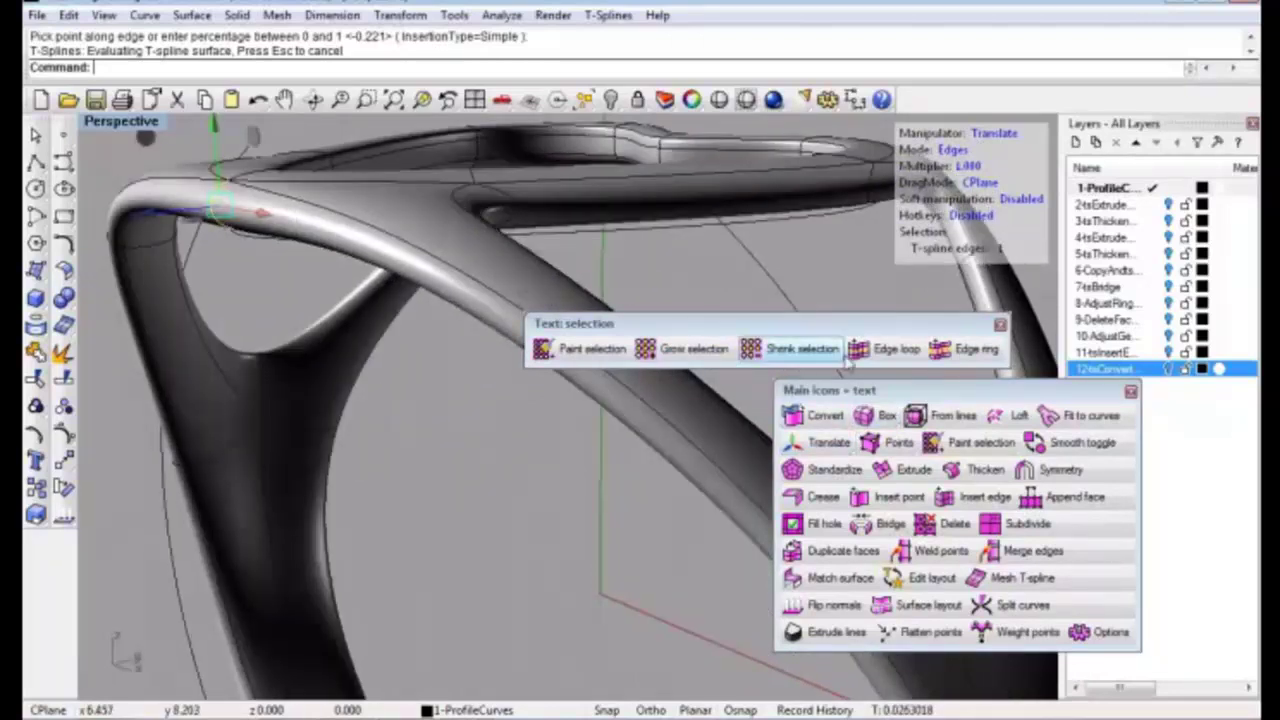
left_click(967, 349)
mouse_move(590, 438)
right_mouse_down()
mouse_move(509, 523)
mouse_move(396, 349)
mouse_move(371, 374)
right_mouse_up()
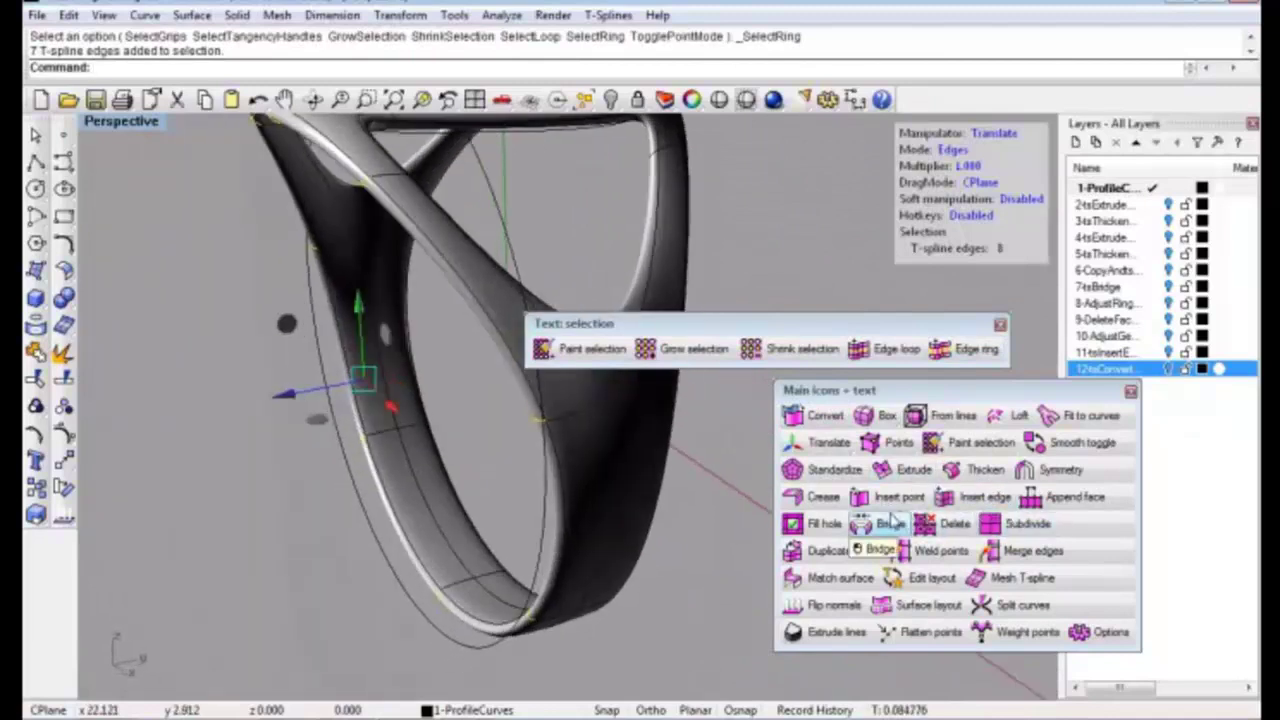
Insert another edge across the thin upper band at the picked point
left_click(966, 497)
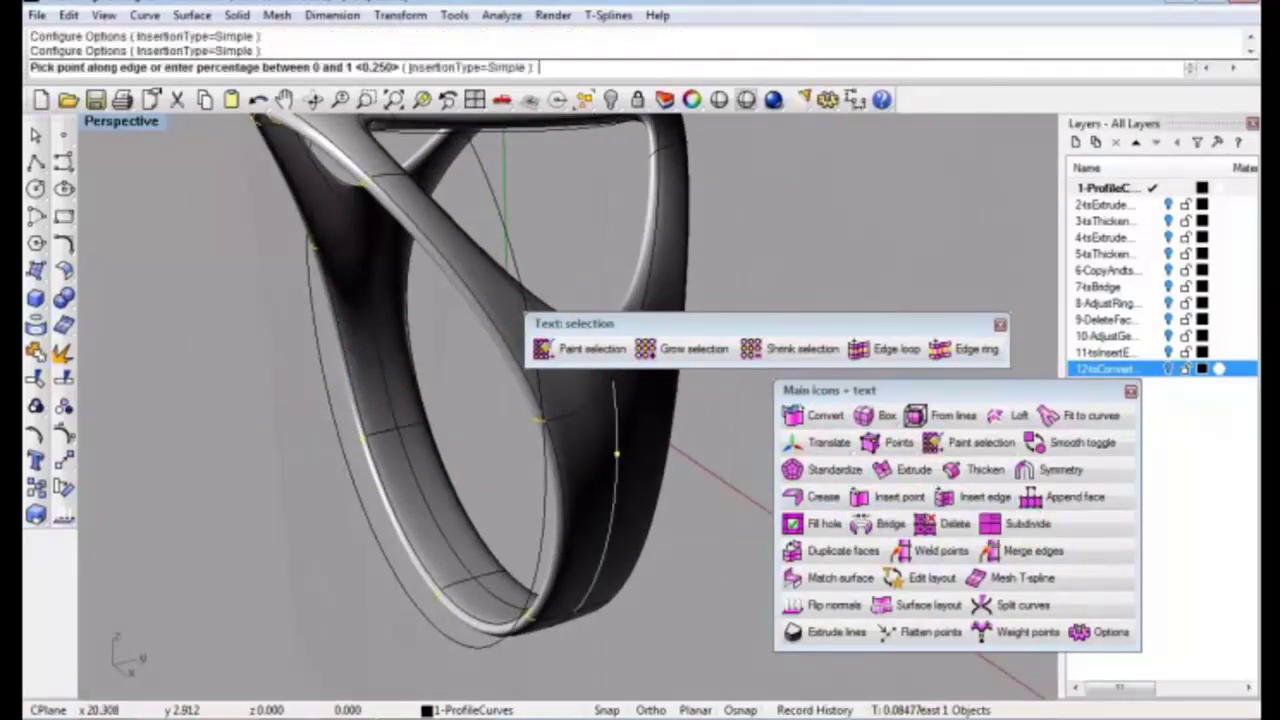
scroll(400, 206, "up", 3)
scroll(433, 200, "up", 5)
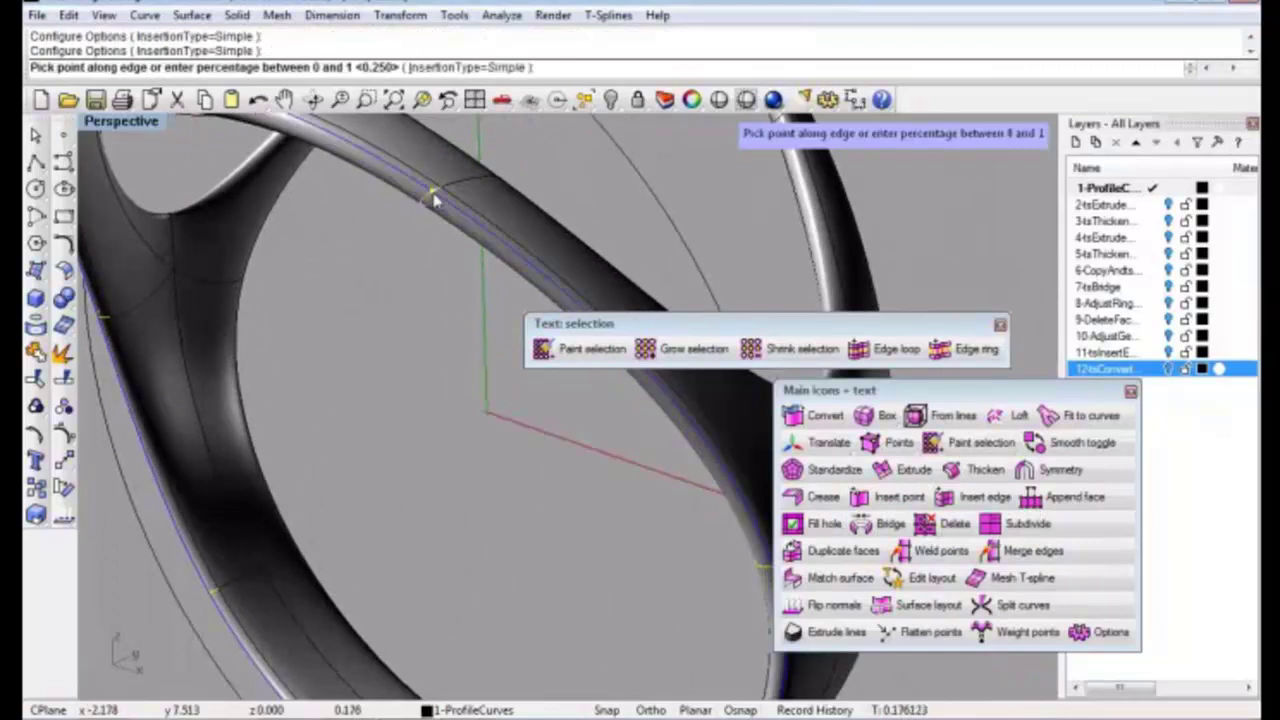
left_click(434, 200)
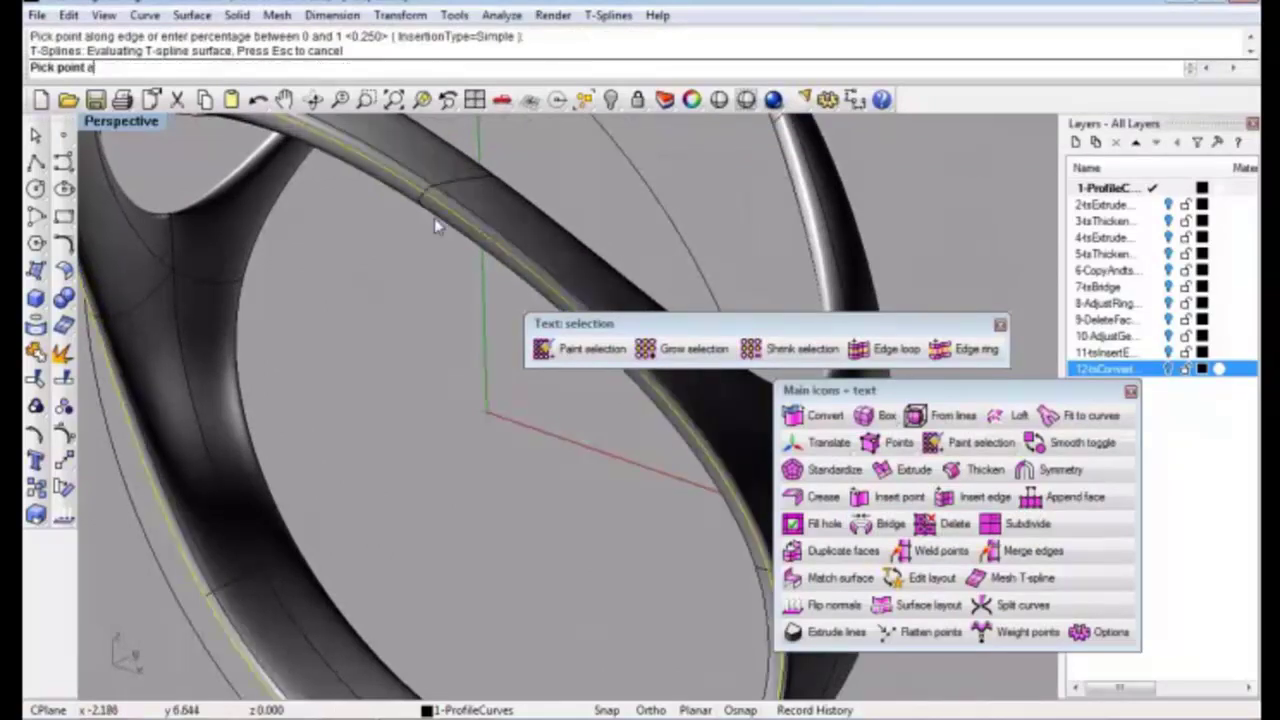
mouse_move(436, 218)
right_mouse_down()
mouse_move(338, 352)
mouse_move(343, 313)
right_mouse_up()
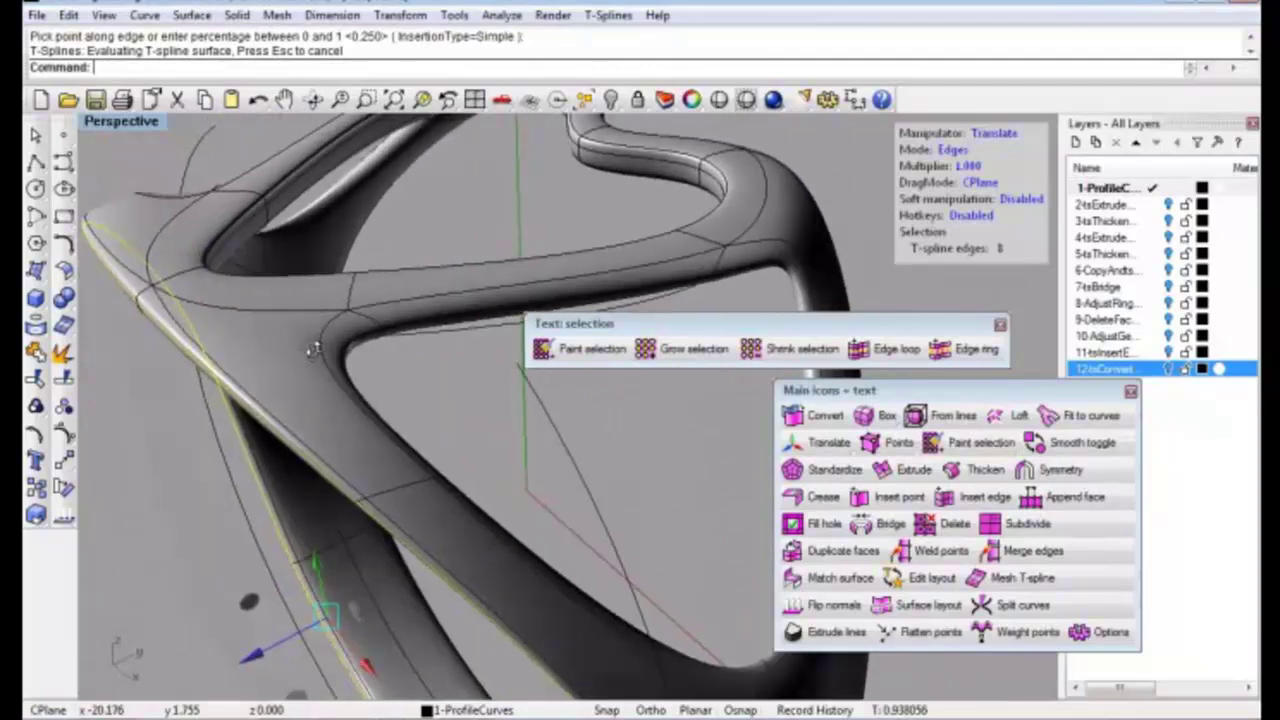
Select the short edge at the heart's V and orbit out to frame the whole ring
left_click(335, 305)
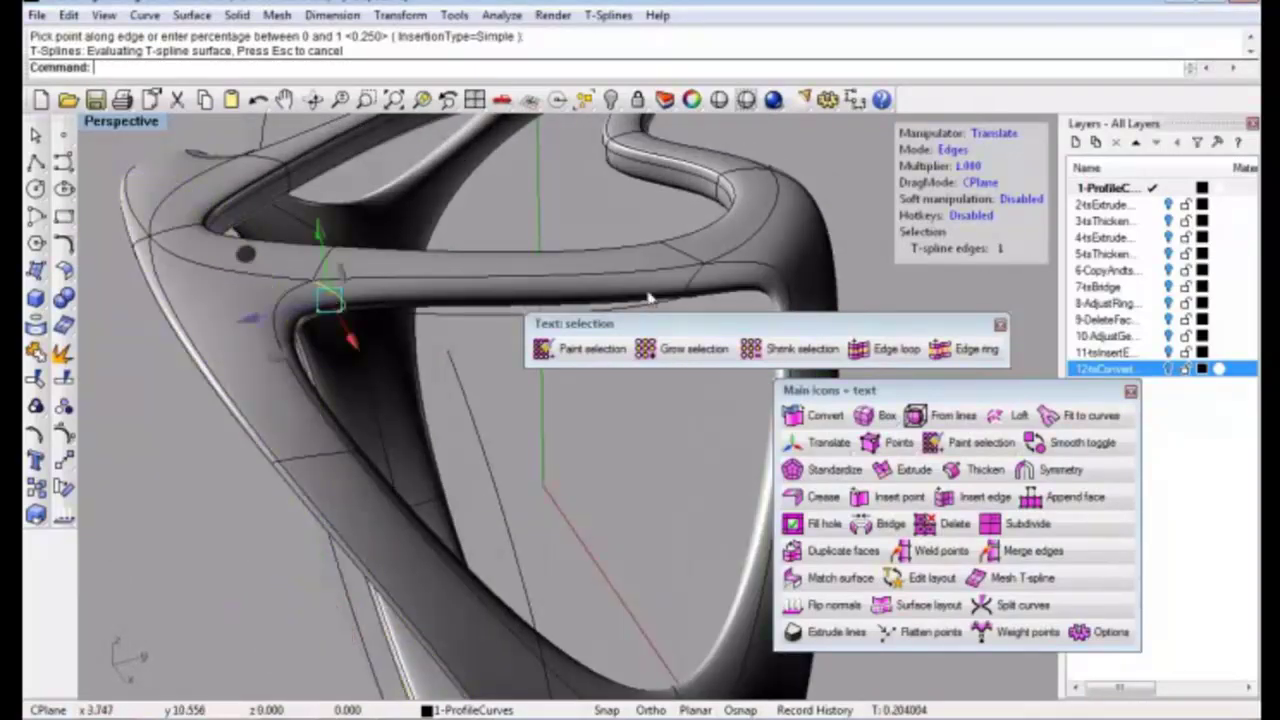
mouse_move(378, 302)
right_mouse_down()
mouse_move(405, 378)
mouse_move(320, 360)
right_mouse_up()
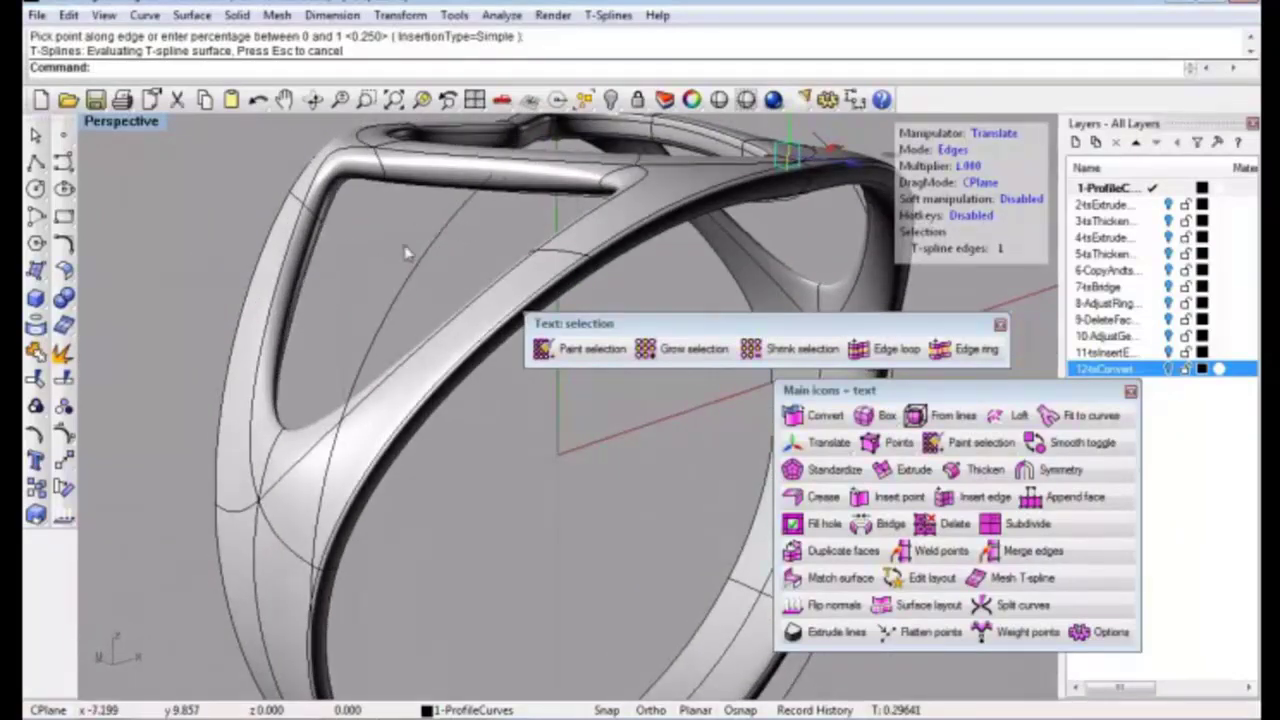
right_click_drag(466, 460, 349, 463)
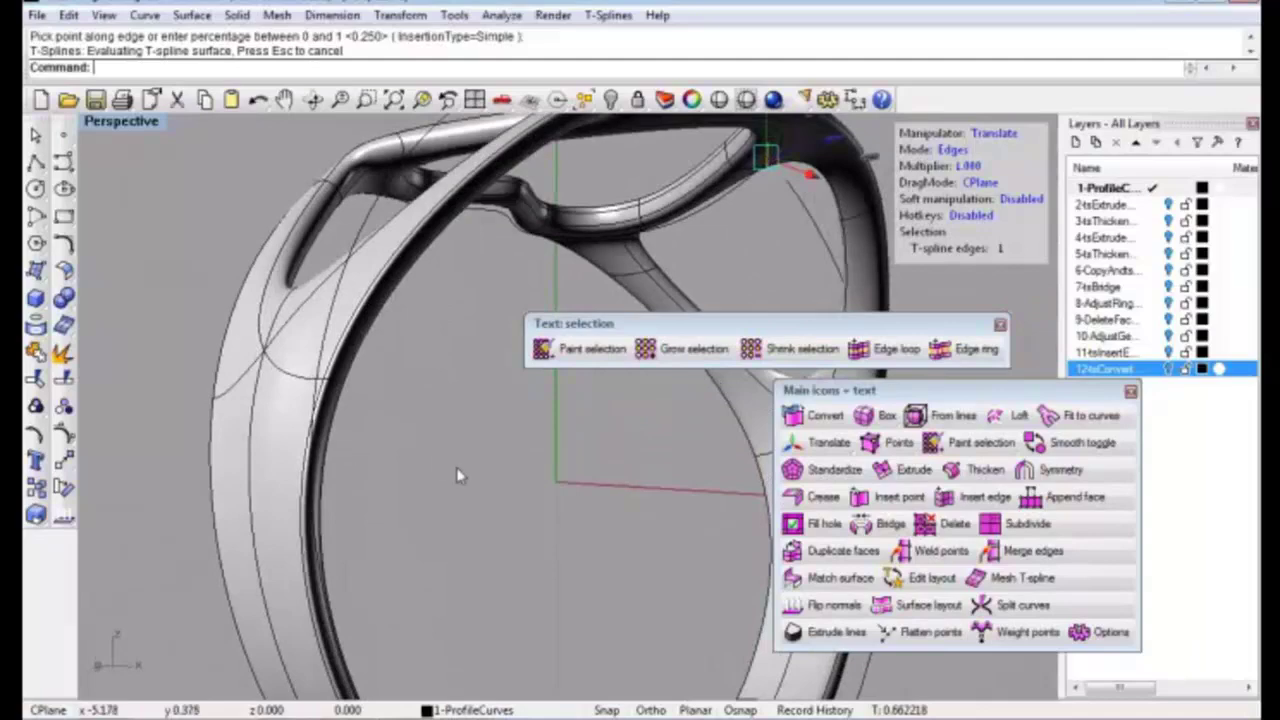
mouse_move(458, 476)
right_mouse_down()
mouse_move(398, 500)
mouse_move(572, 554)
mouse_move(443, 480)
mouse_move(502, 529)
mouse_move(379, 371)
mouse_move(436, 496)
mouse_move(450, 470)
mouse_move(362, 497)
mouse_move(385, 478)
mouse_move(396, 399)
mouse_move(406, 610)
mouse_move(400, 470)
mouse_move(400, 537)
right_mouse_up()
type("z")
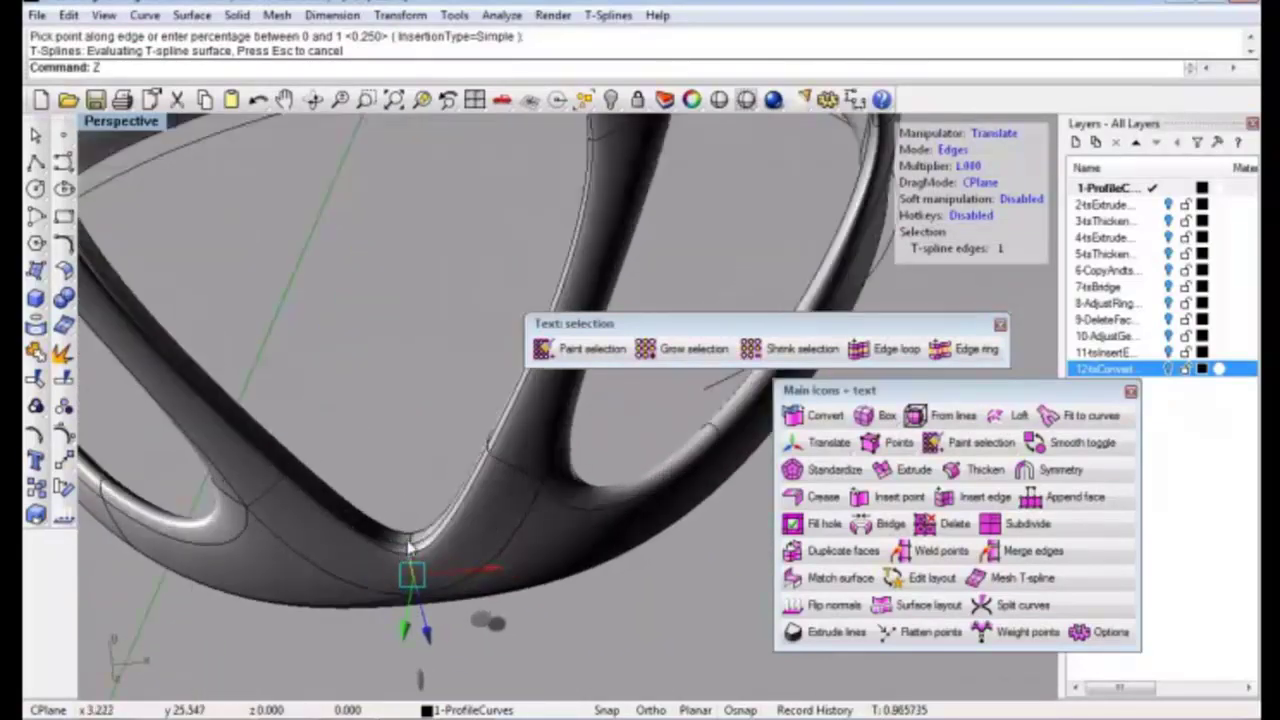
Select both edges meeting at the heart's bottom point and zoom in on the joint
left_click(410, 549, "shift")
right_click_drag(361, 636, 407, 515)
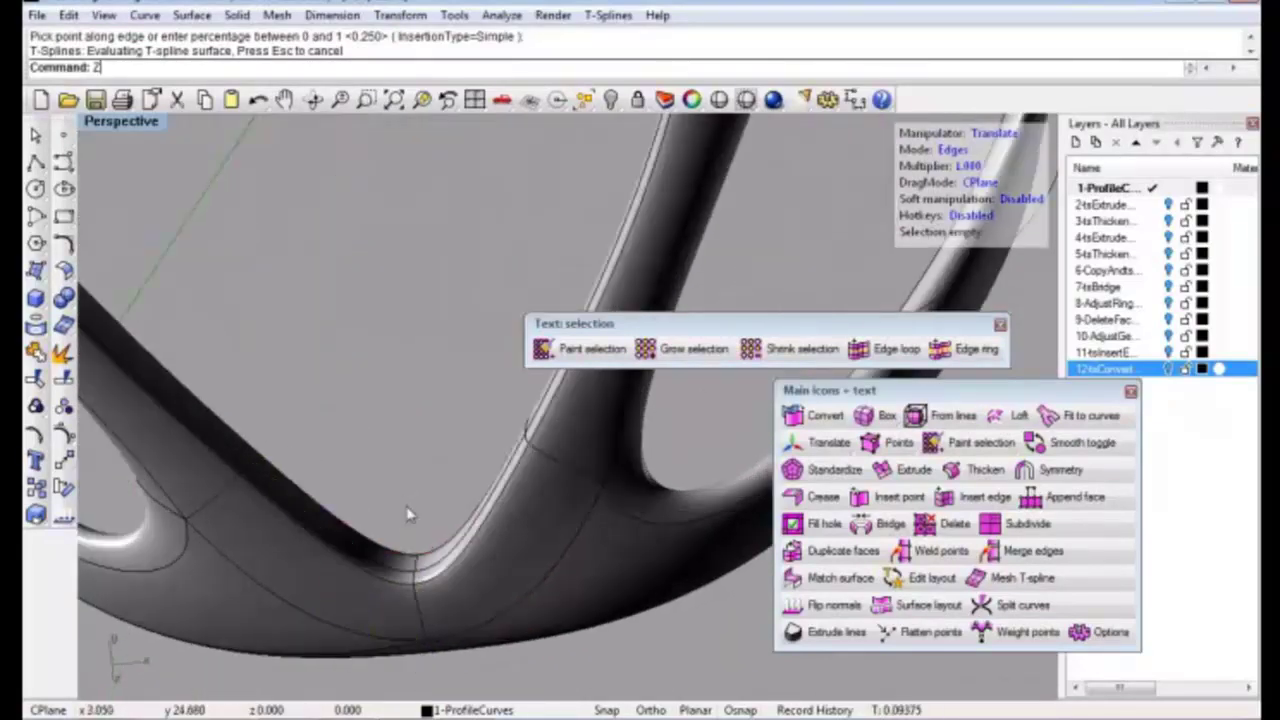
left_click(419, 566)
scroll(425, 562, "up", 2)
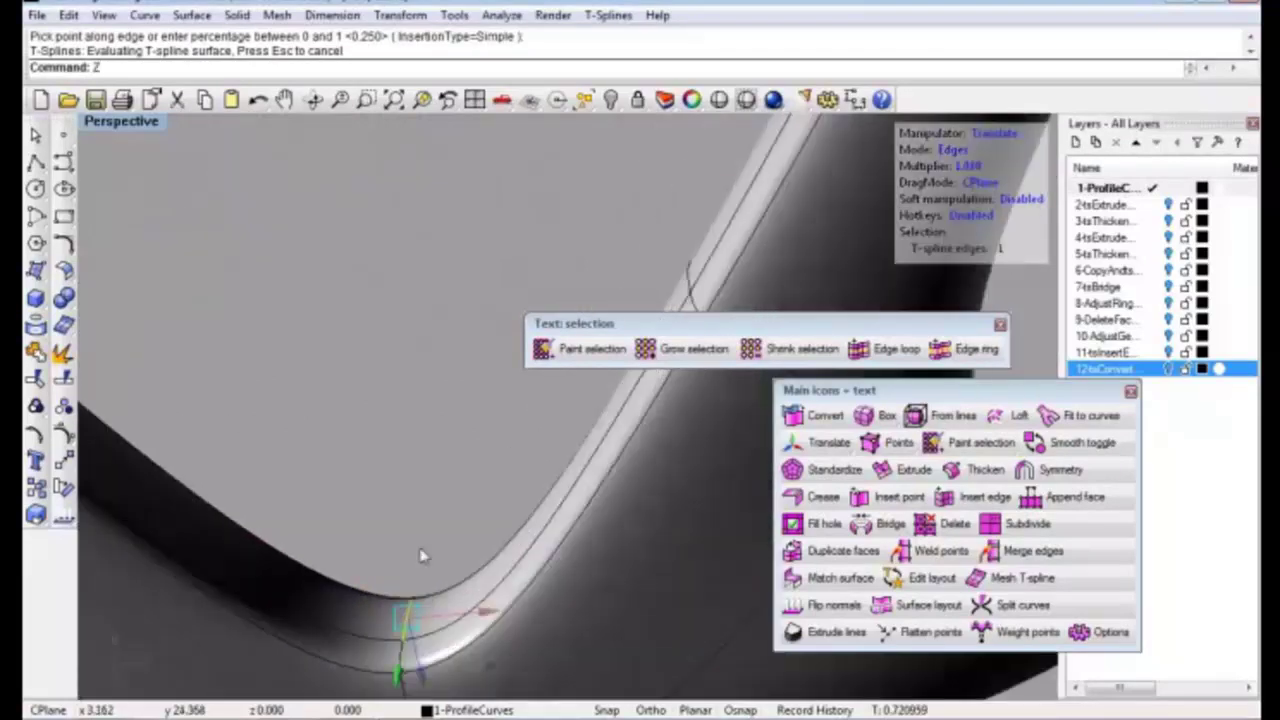
left_click(412, 650)
left_click(407, 658)
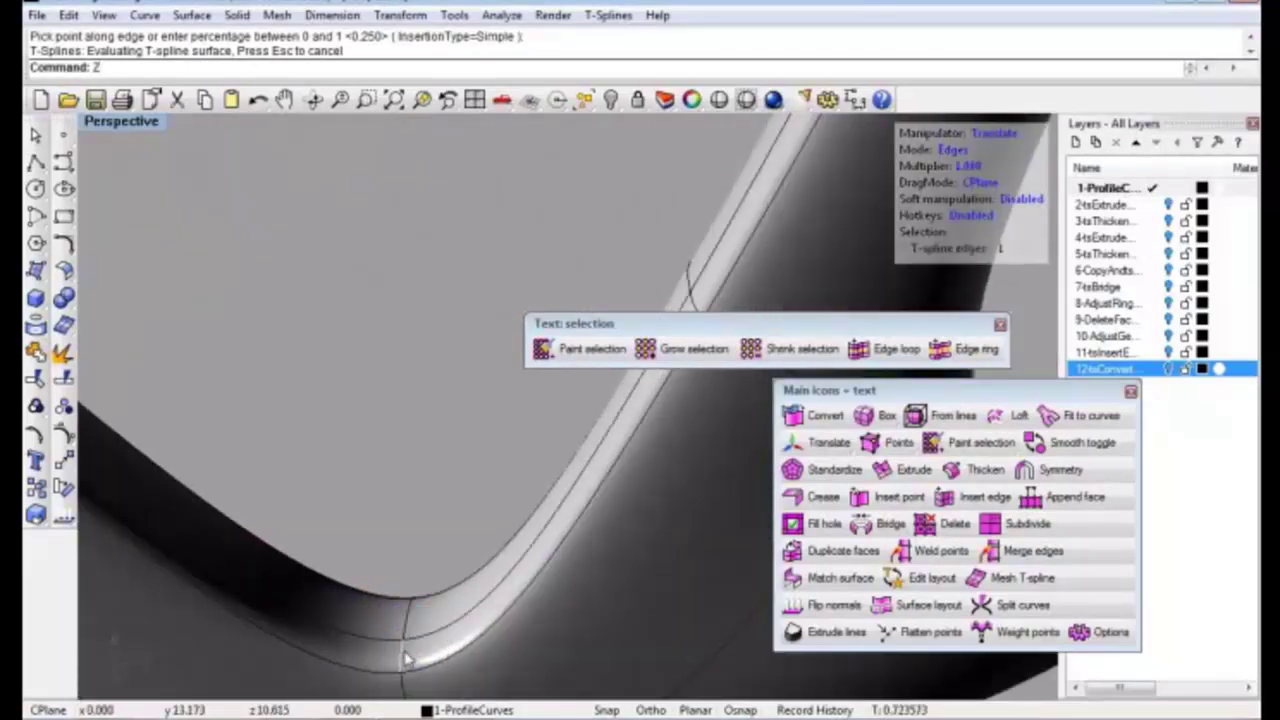
mouse_move(400, 623)
right_mouse_down()
mouse_move(400, 366)
mouse_move(447, 378)
mouse_move(525, 360)
right_mouse_up()
scroll(415, 568, "up", 3)
scroll(415, 568, "down", 3)
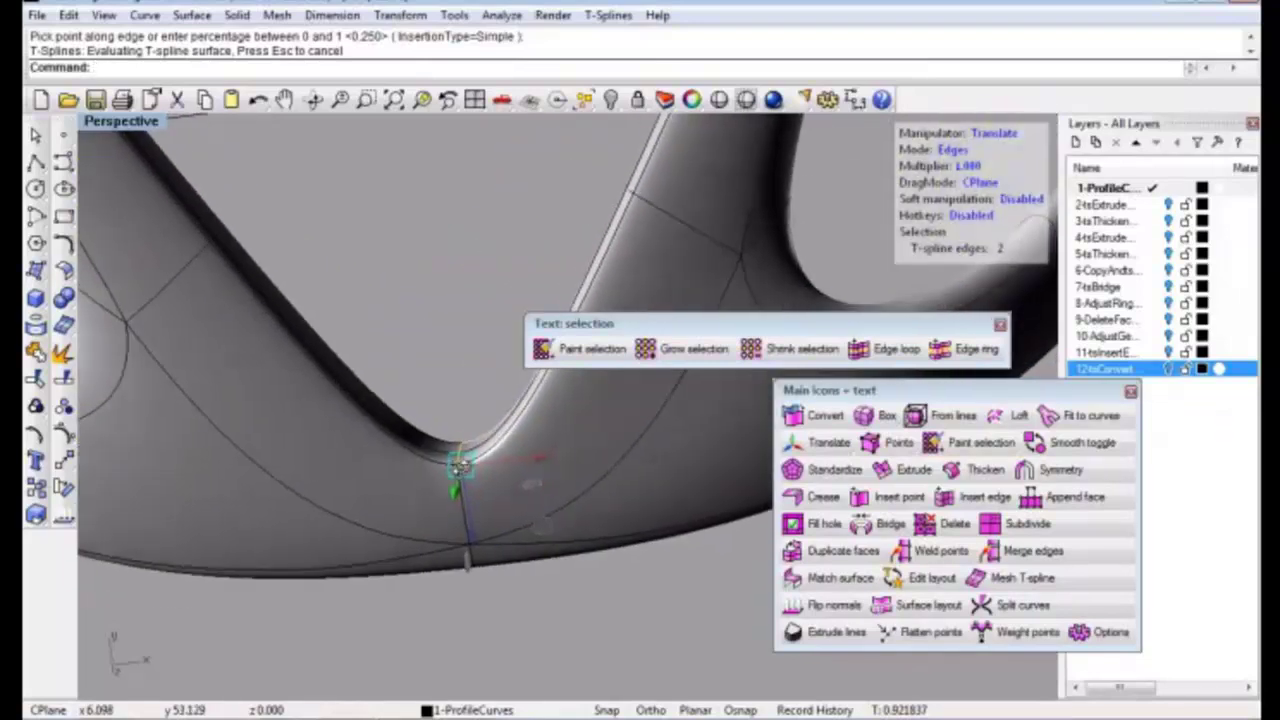
Give the bottom-point edges a point weight of 5 to form a crisp V
left_click(1010, 635)
type("5")
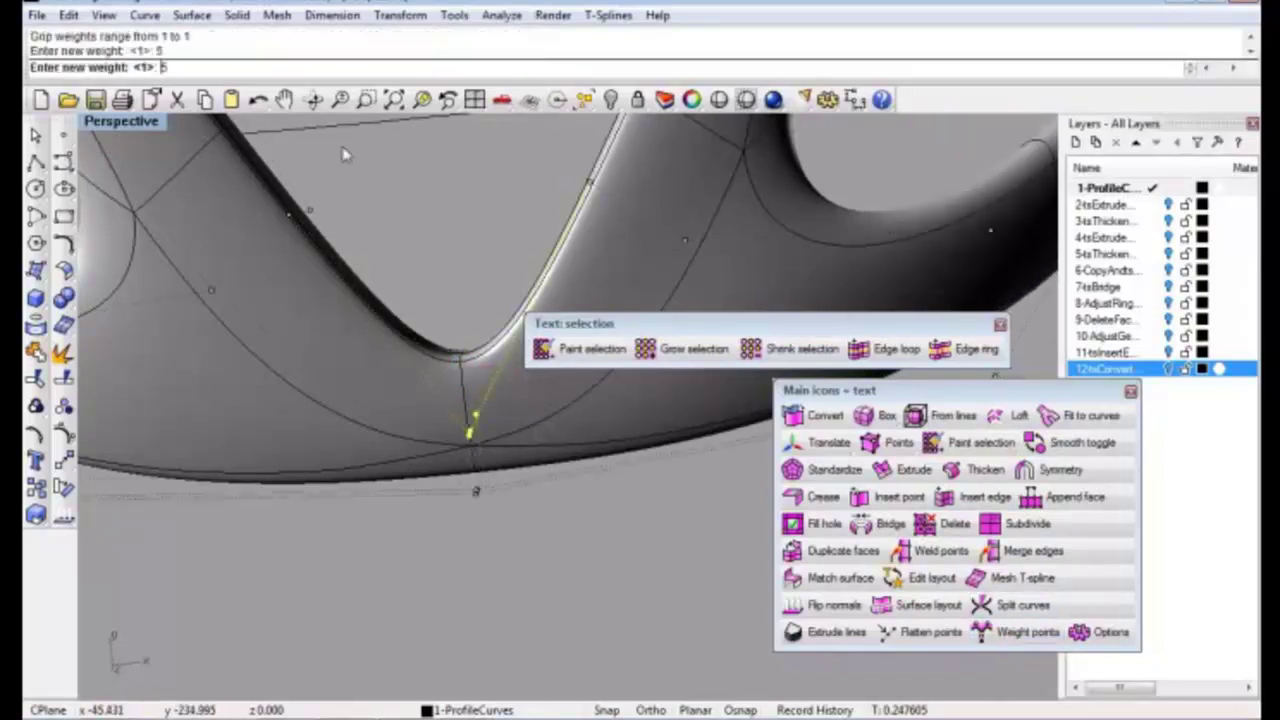
key("Return")
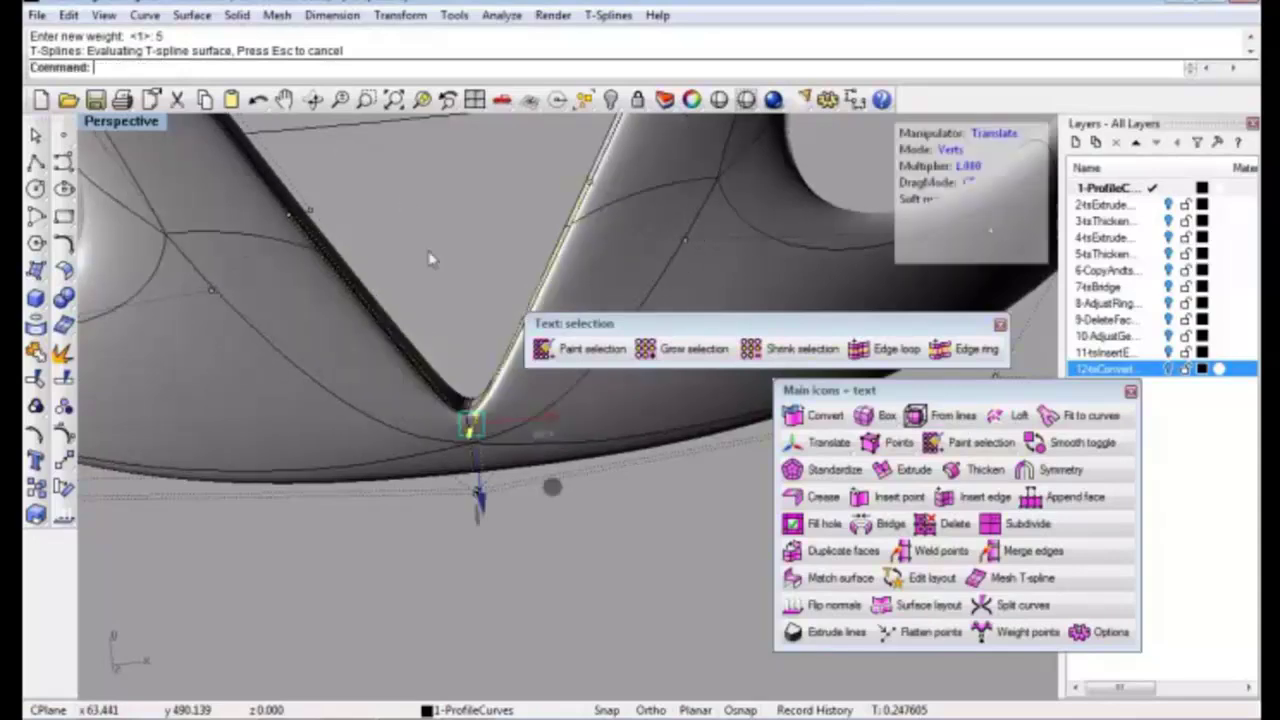
key("Escape")
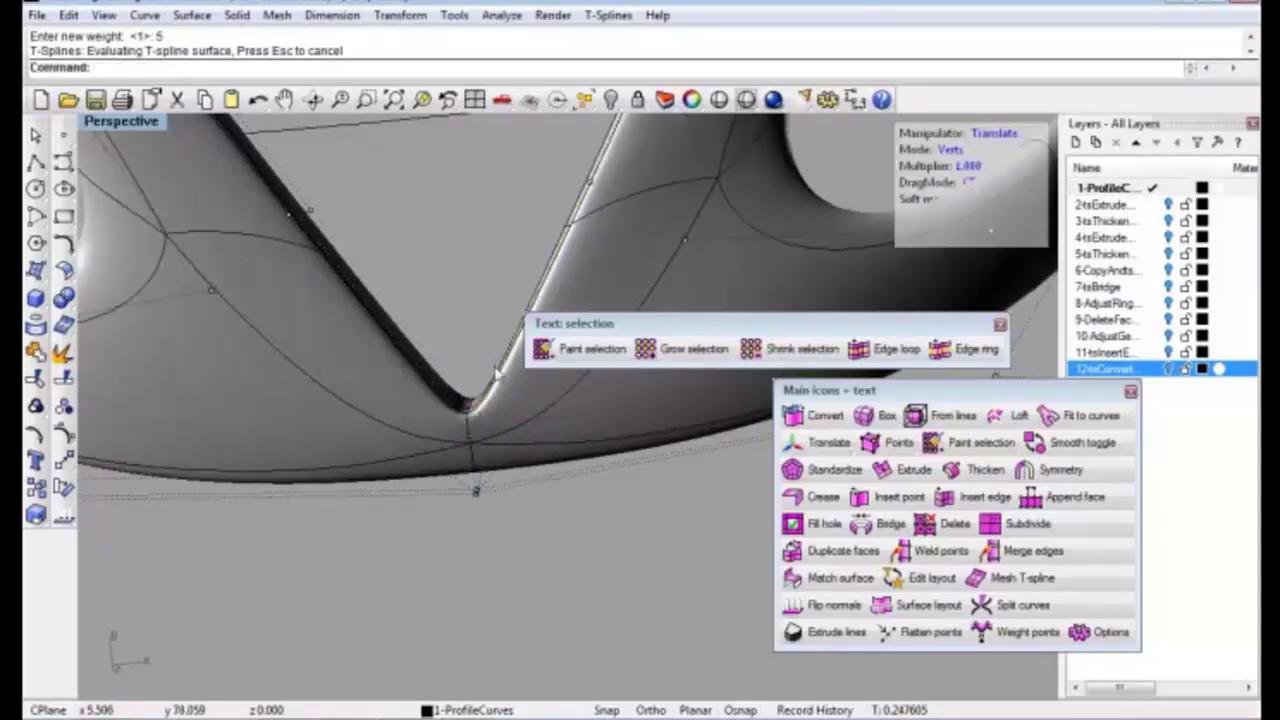
scroll(403, 365, "down", 3)
scroll(420, 390, "down", 3)
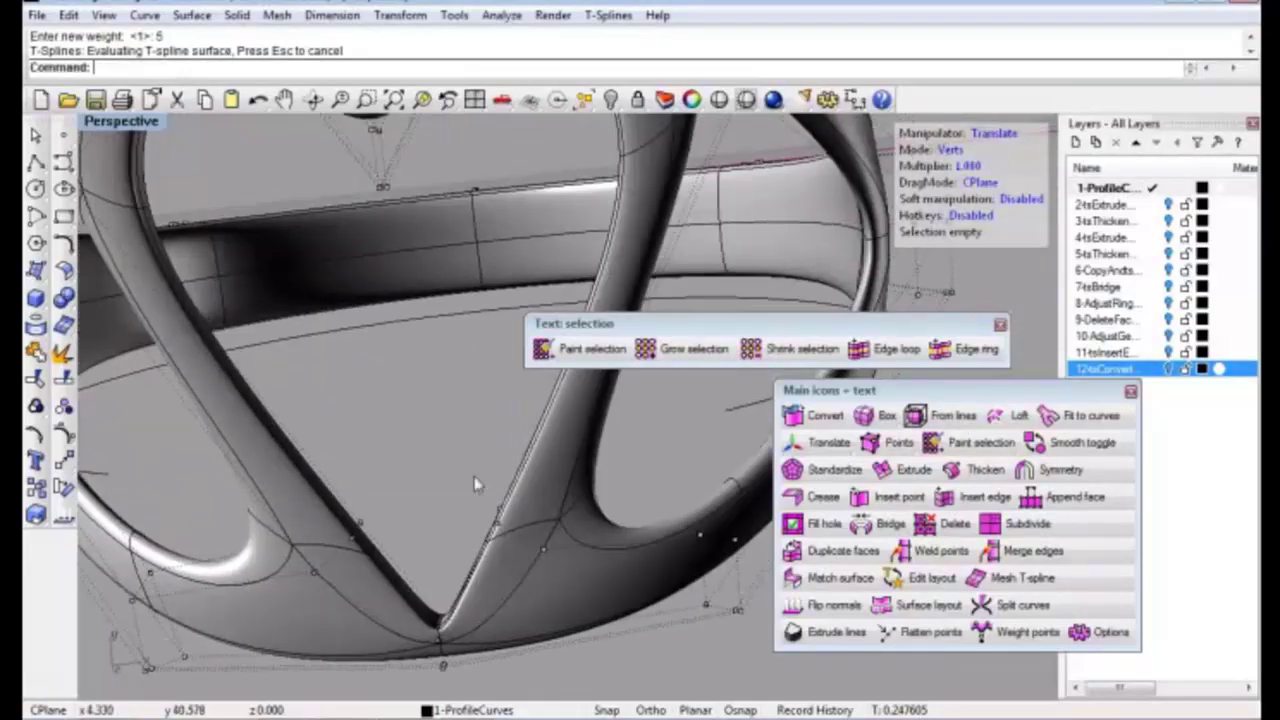
scroll(435, 410, "down", 3)
scroll(447, 428, "down", 2)
mouse_move(452, 420)
right_mouse_down()
mouse_move(391, 379)
mouse_move(400, 305)
mouse_move(370, 300)
mouse_move(398, 315)
right_mouse_up()
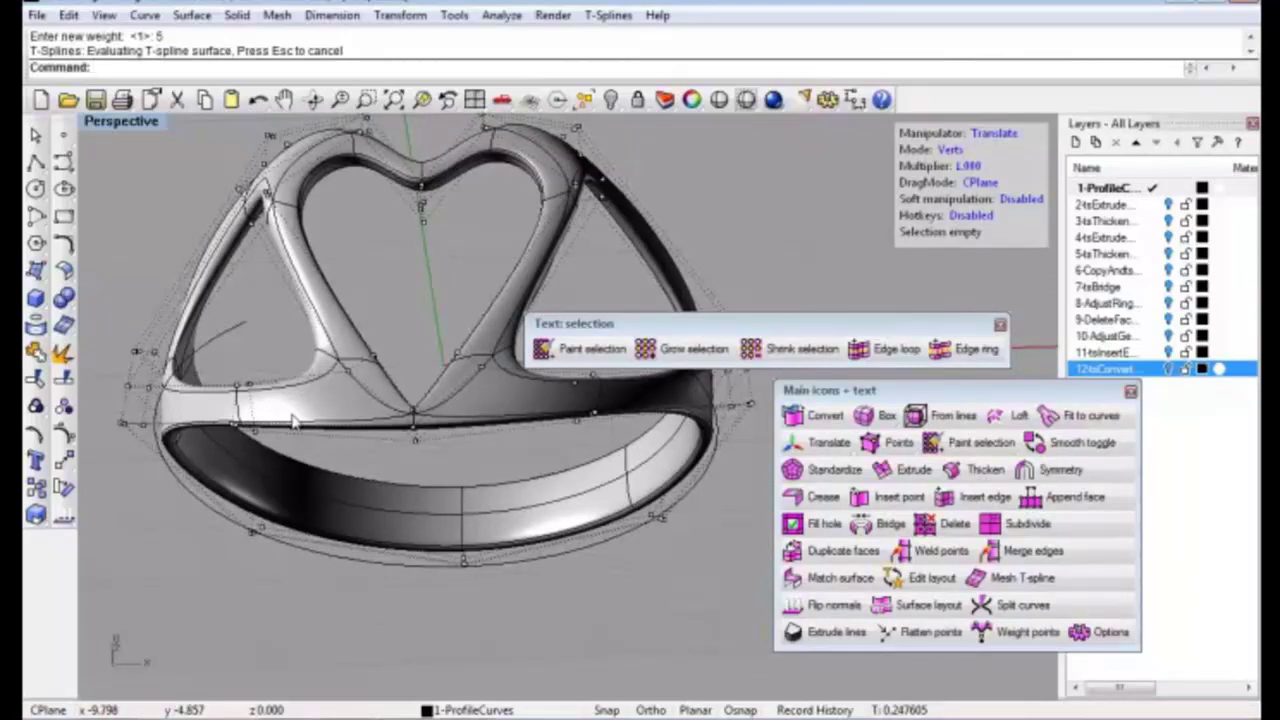
Convert the T-spline heart ring into a Rhino polysurface
right_click(815, 420)
left_click(480, 405)
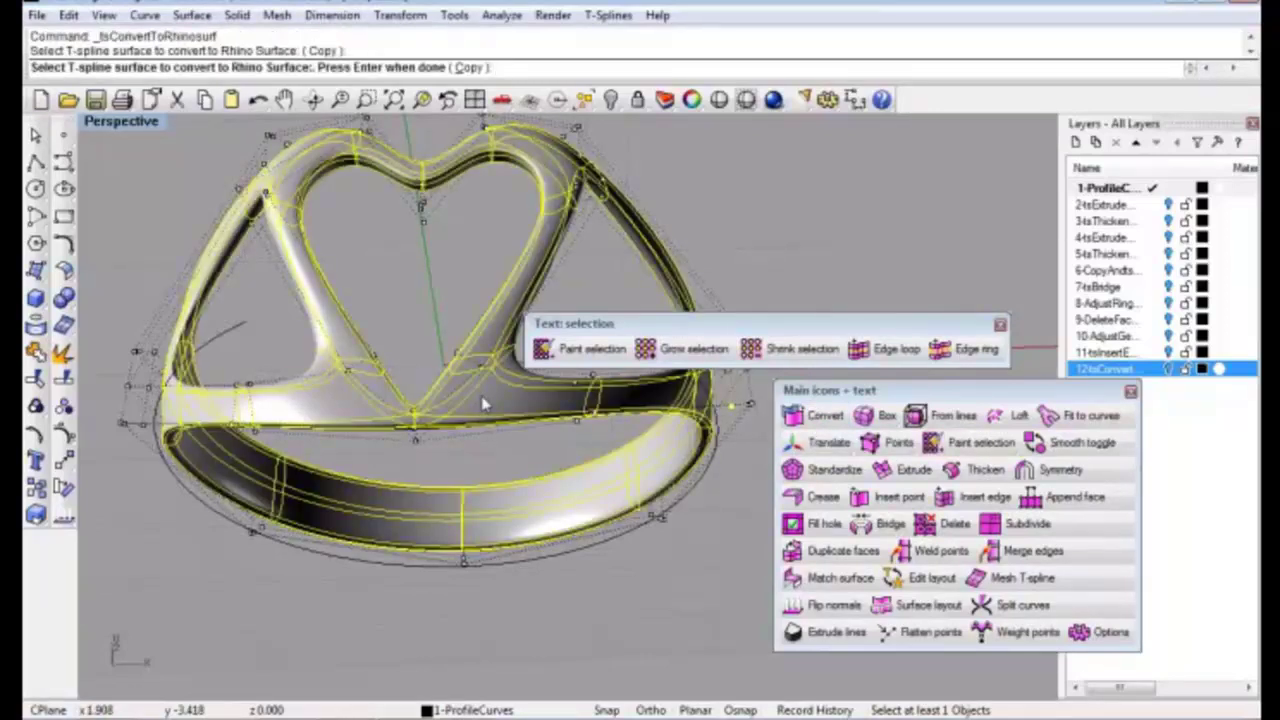
key("Return")
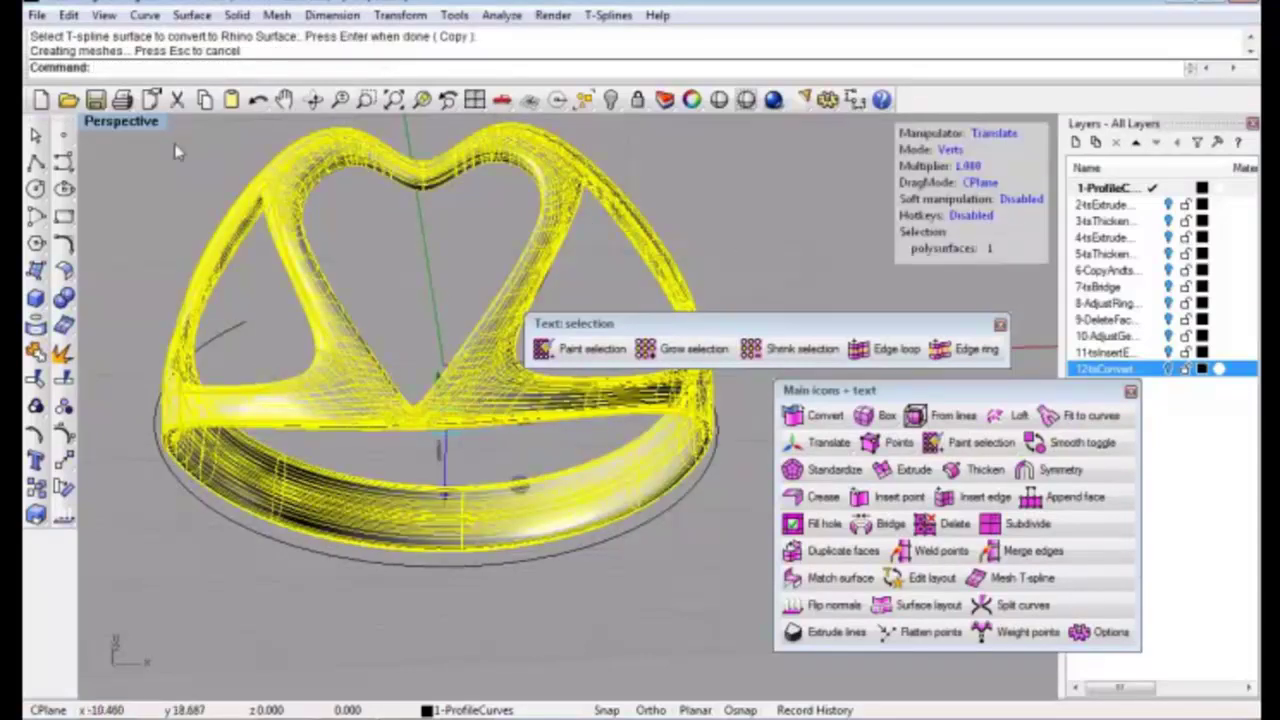
Turn off Isocurve Visible in the converted ring's Properties
key("F3")
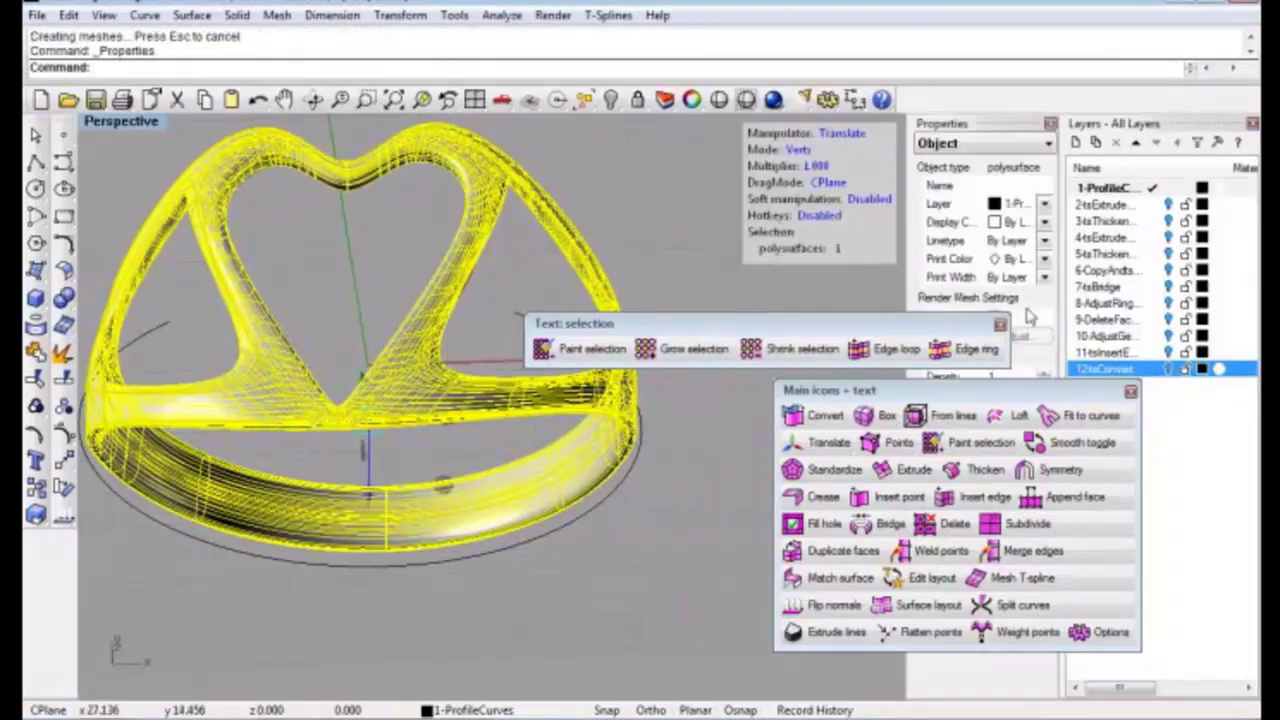
left_click(999, 326)
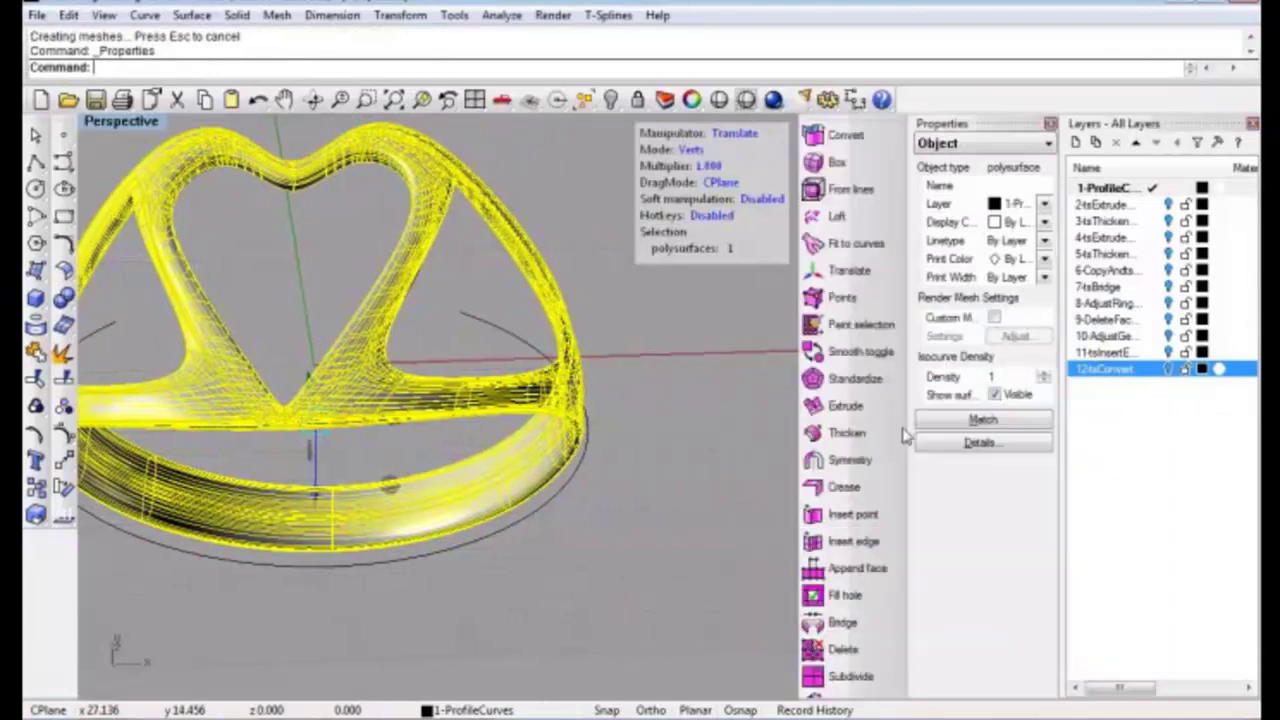
left_click(996, 395)
right_click_drag(472, 404, 361, 386)
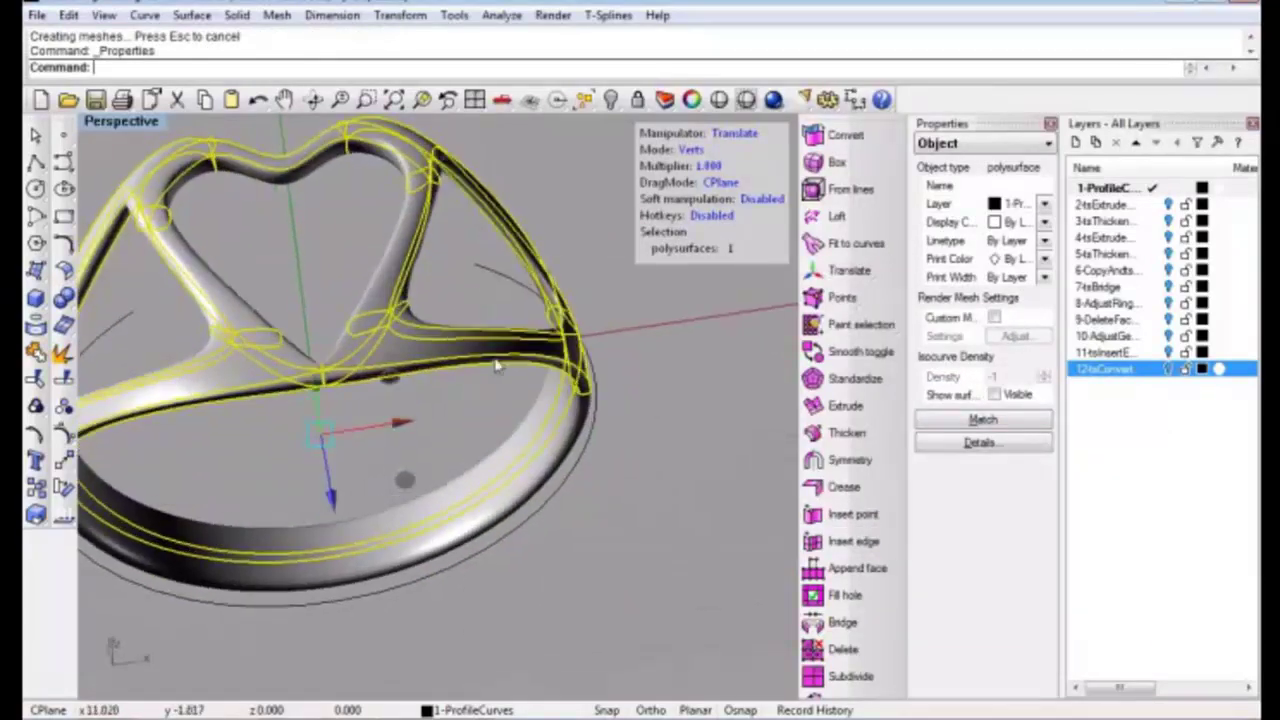
left_click(452, 280)
mouse_move(452, 280)
right_mouse_down()
mouse_move(440, 200)
mouse_move(570, 380)
right_mouse_up()
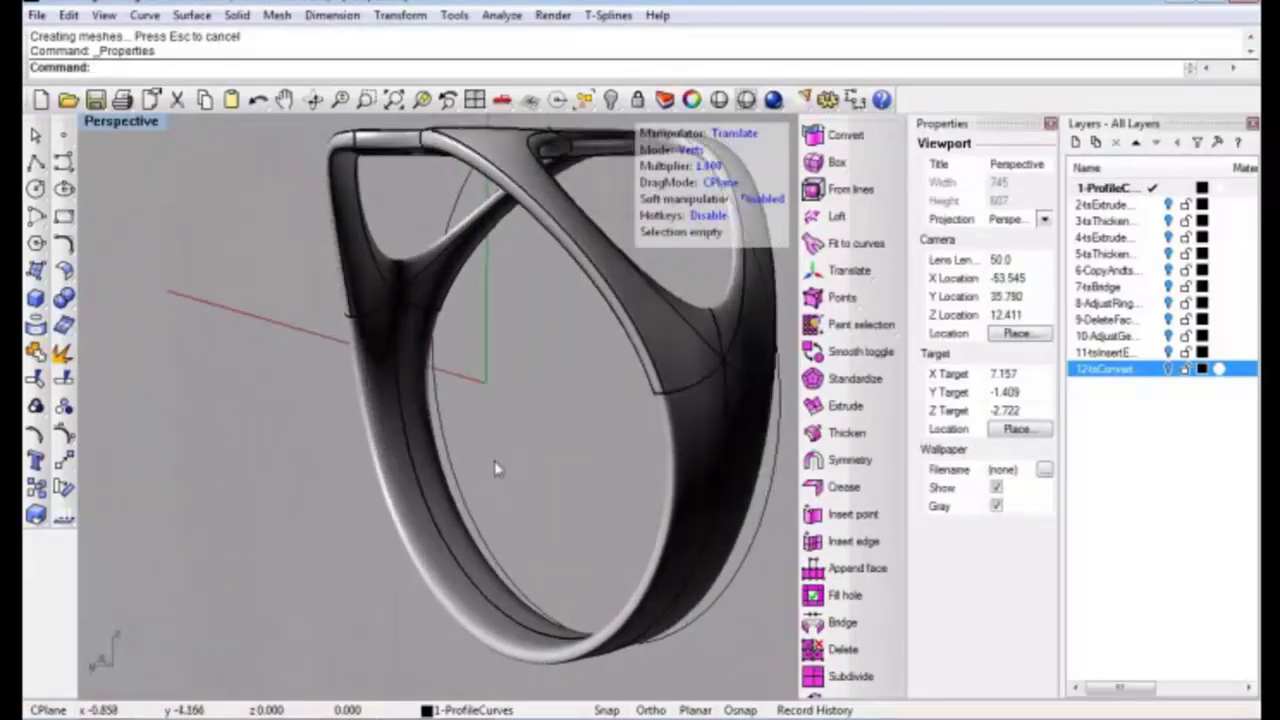
mouse_move(570, 380)
right_mouse_down()
mouse_move(505, 393)
mouse_move(477, 428)
mouse_move(606, 449)
mouse_move(623, 423)
mouse_move(514, 500)
mouse_move(380, 415)
mouse_move(548, 500)
mouse_move(430, 450)
mouse_move(425, 432)
right_mouse_up()
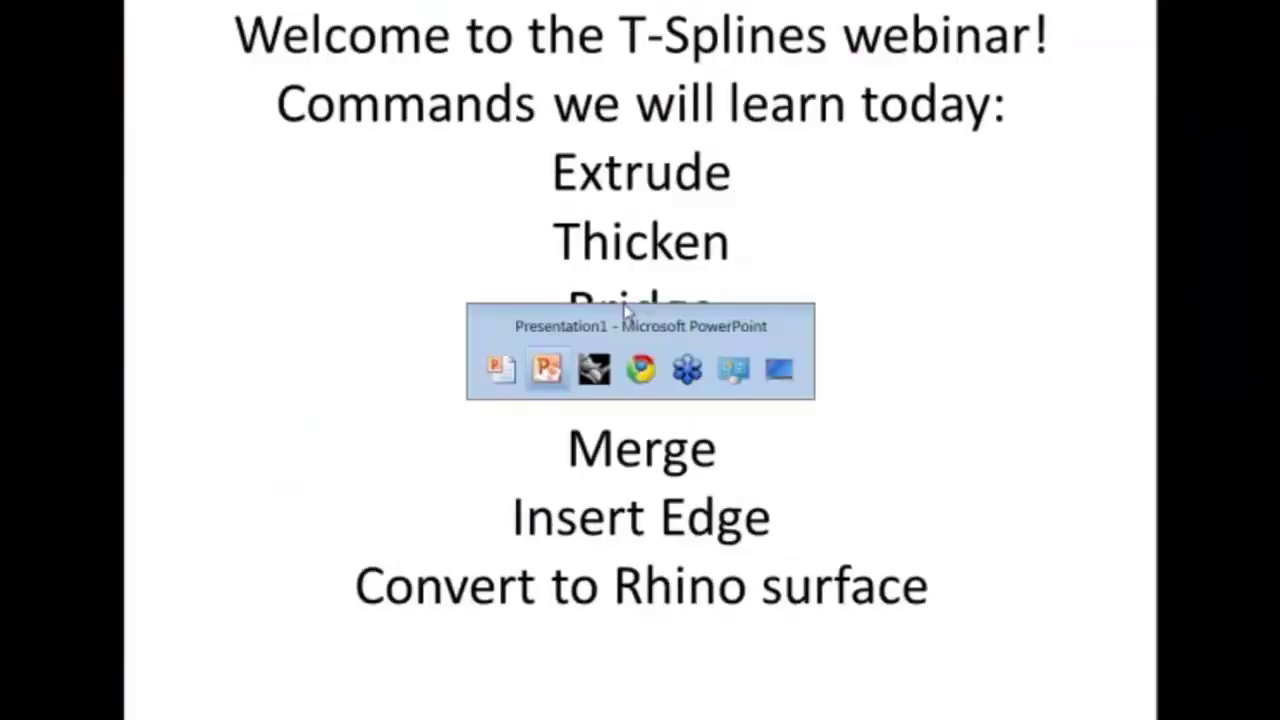
key("alt+Tab")
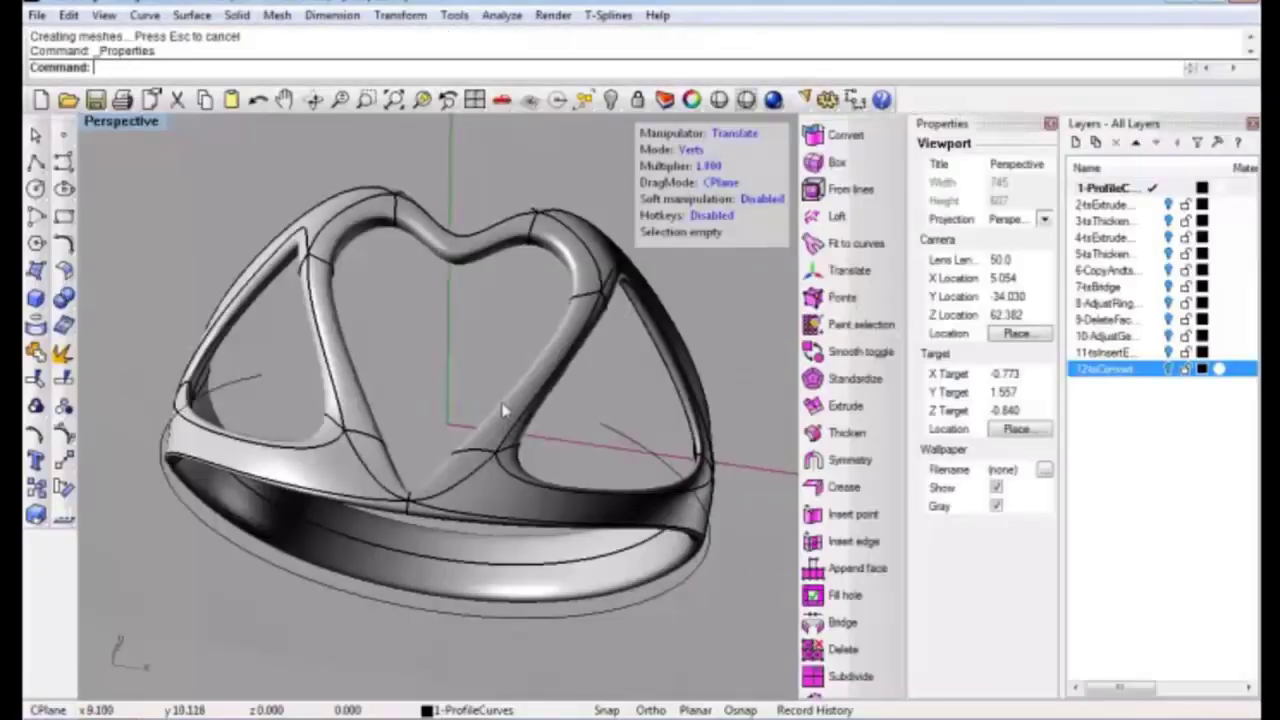
right_click_drag(505, 410, 518, 368)
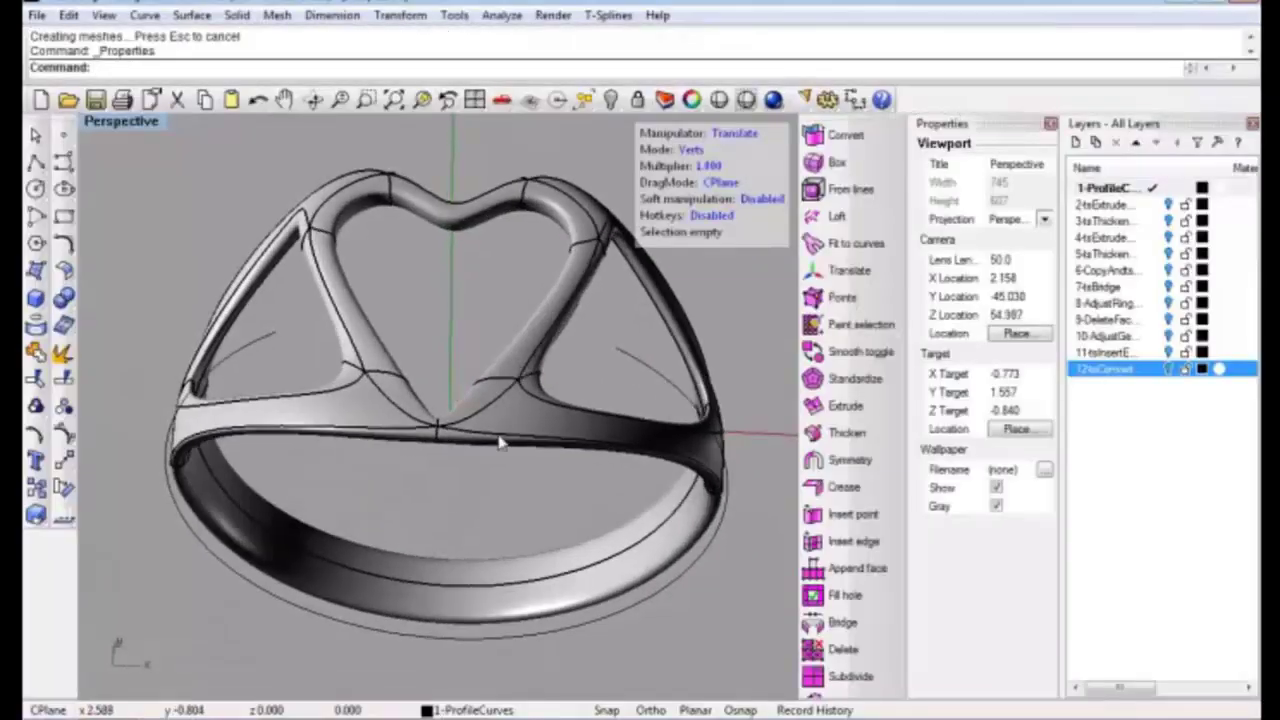
mouse_move(300, 363)
right_mouse_down()
mouse_move(340, 465)
mouse_move(395, 486)
right_mouse_up()
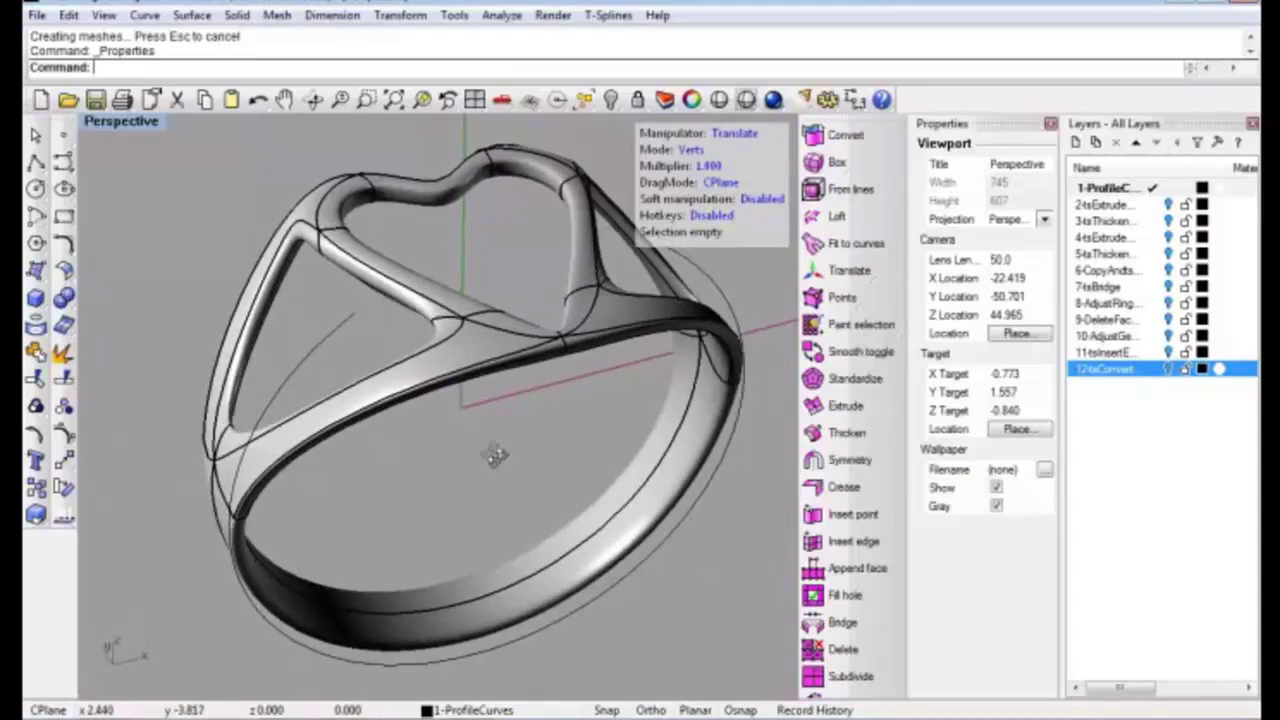
right_click_drag(420, 365, 440, 508)
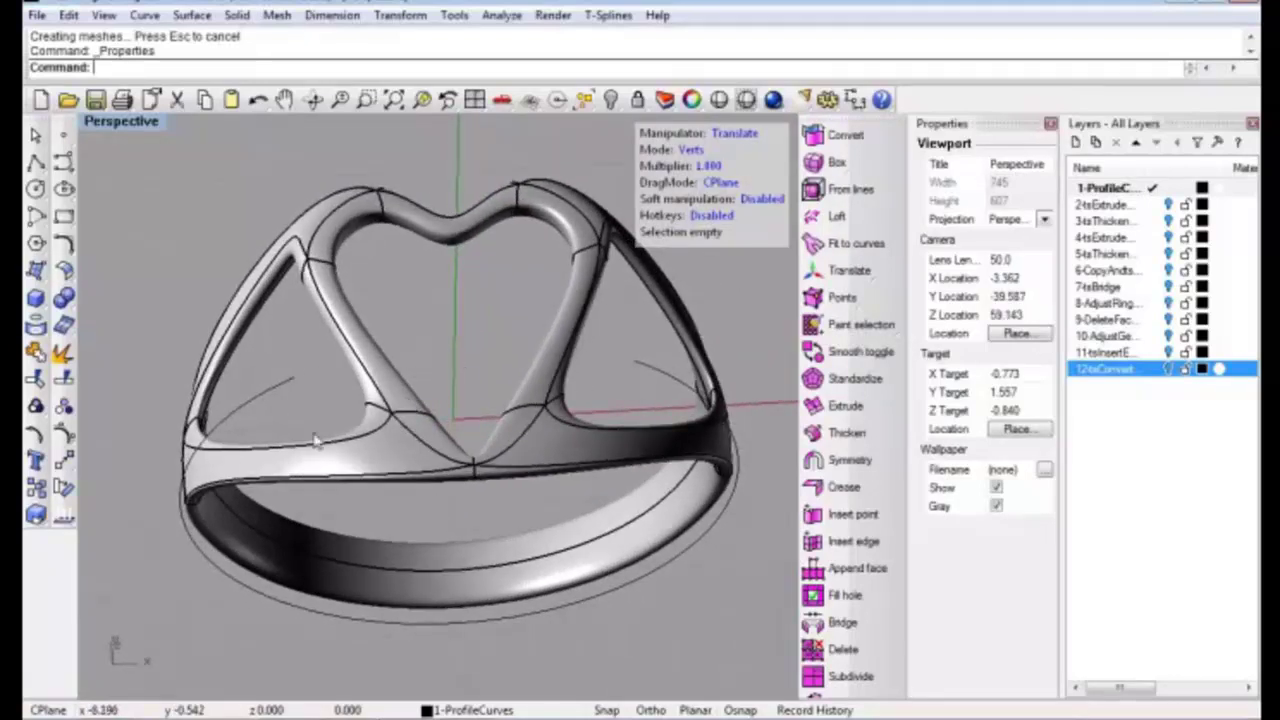